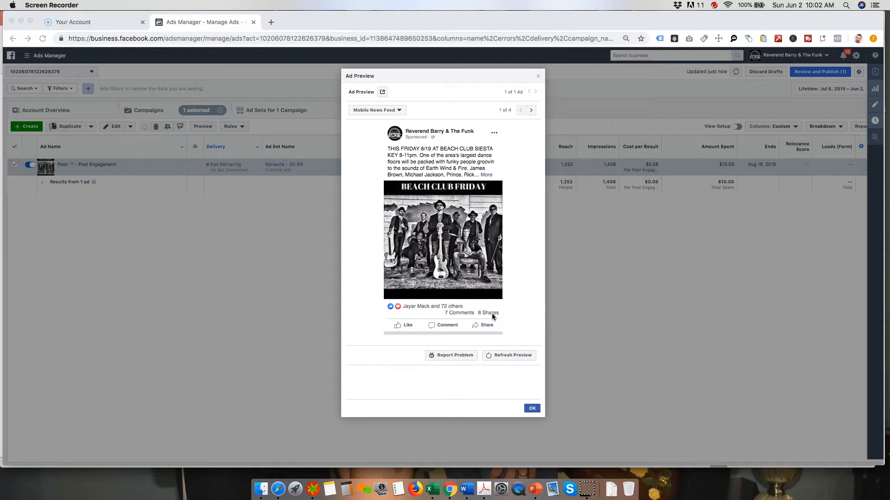
Close the ad preview and start creating a new campaign from the campaigns list.
click(532, 315)
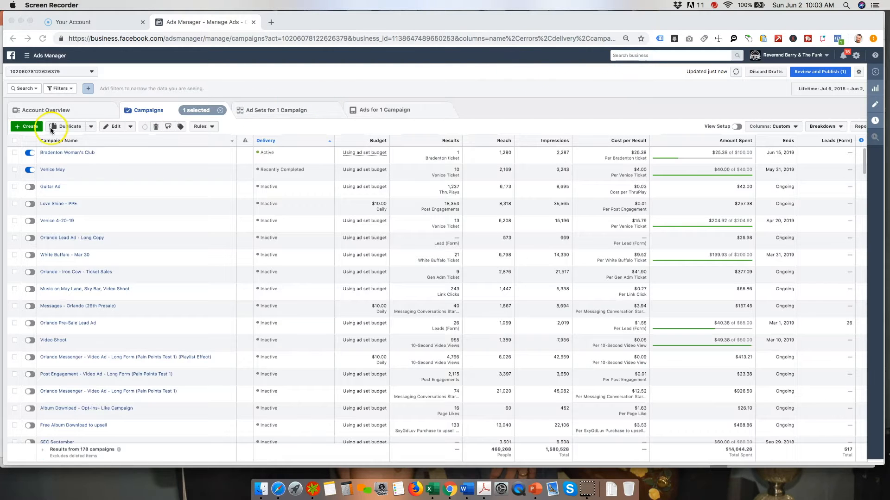
click(72, 127)
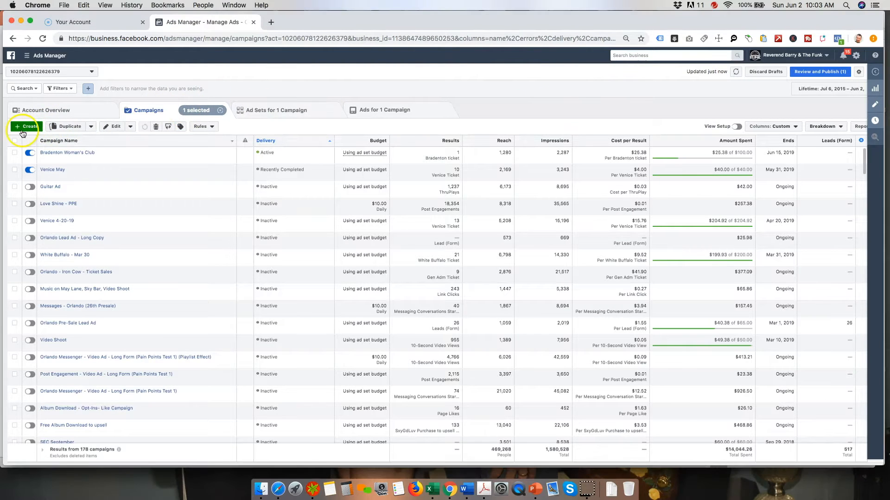
click(24, 129)
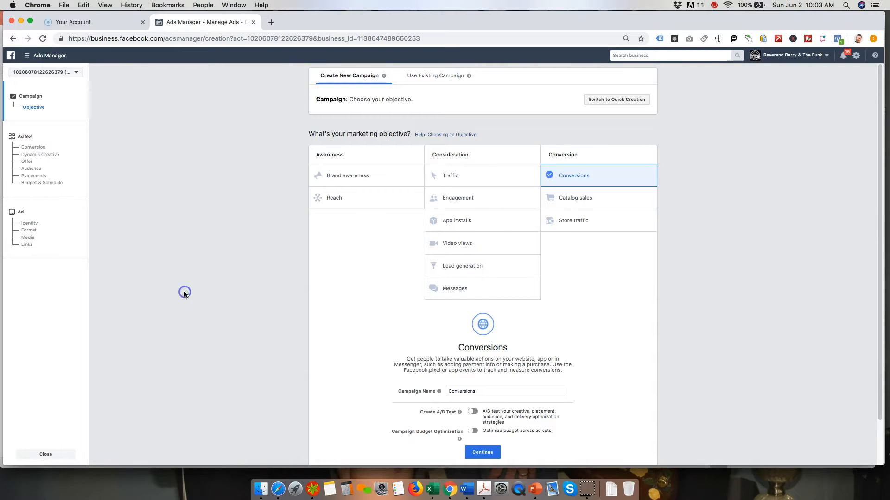
Examine the descriptions of the marketing objectives, including Brand awareness, Reach, Traffic, Engagement and Lead generation.
mouse_move(418, 176)
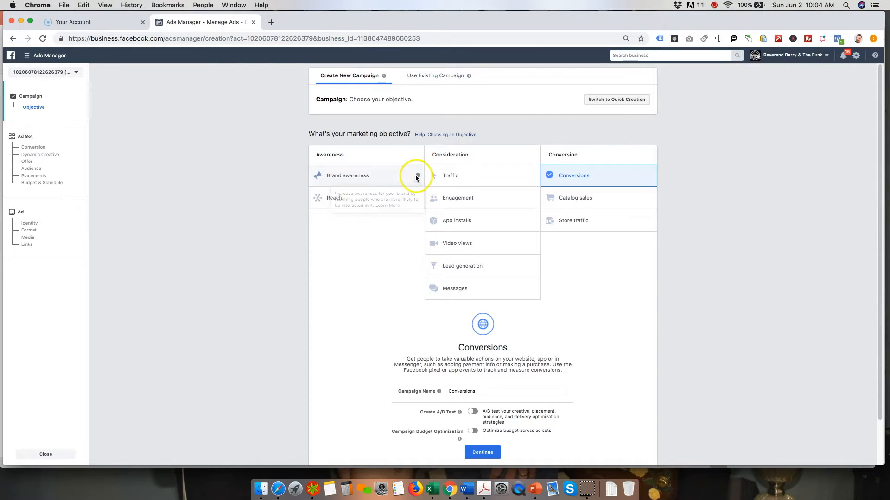
mouse_move(416, 177)
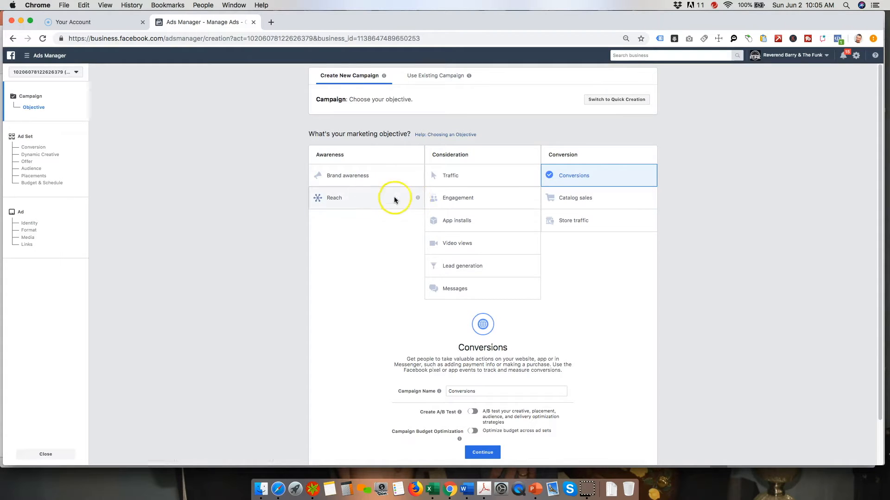
mouse_move(416, 199)
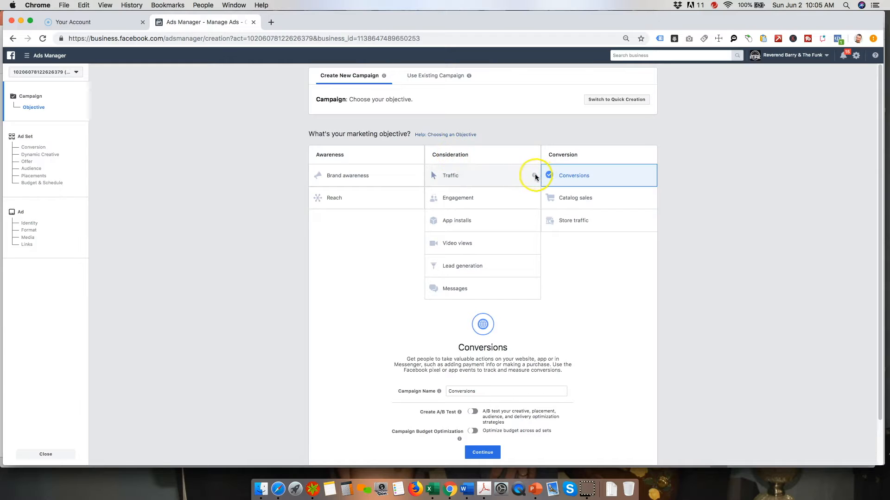
mouse_move(533, 178)
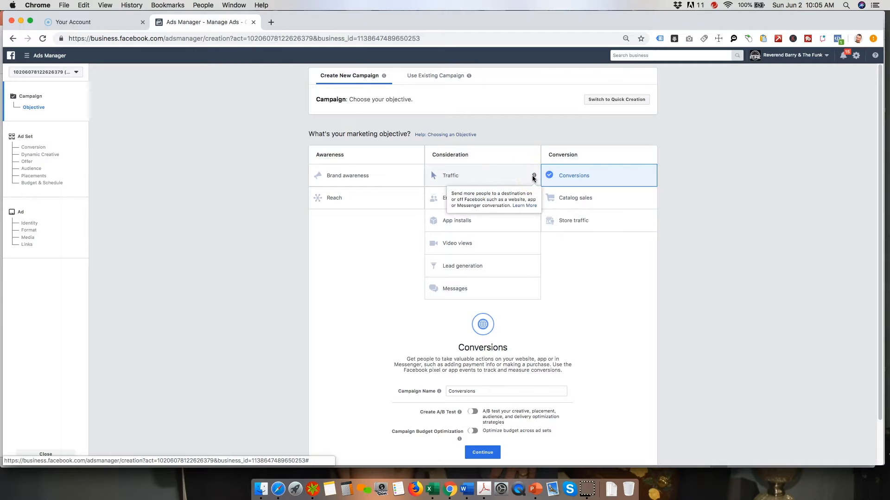
click(525, 189)
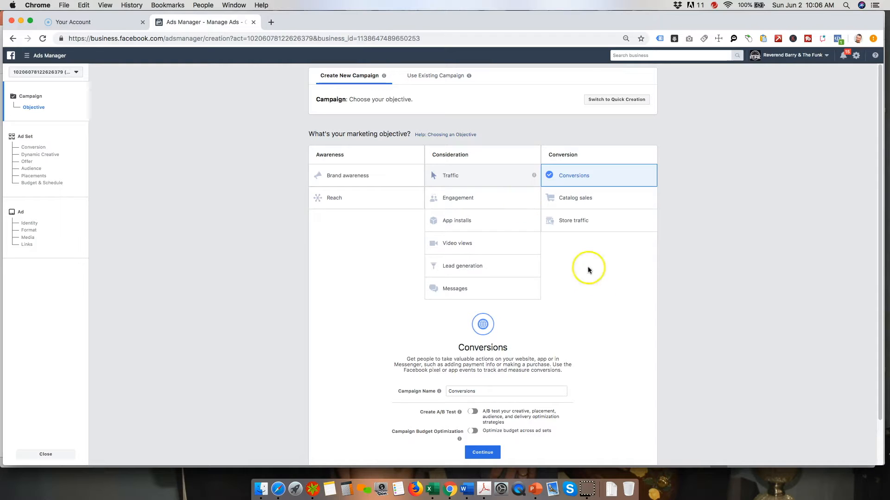
mouse_move(535, 198)
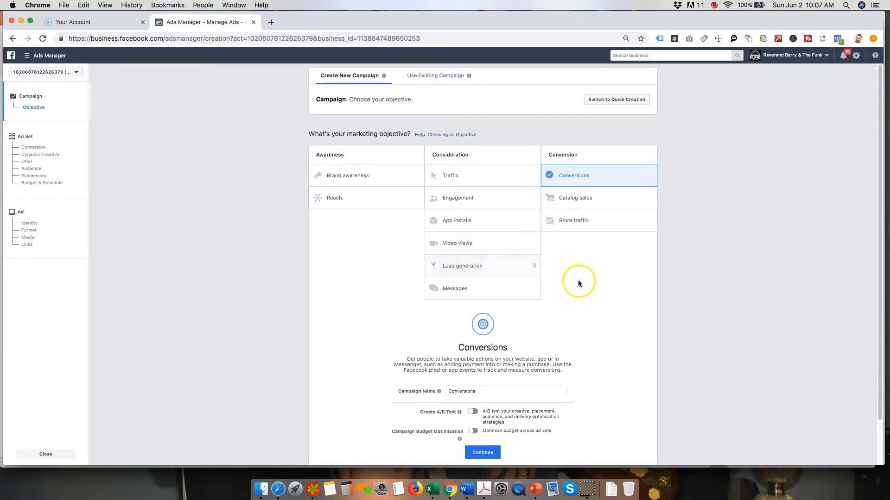
mouse_move(534, 268)
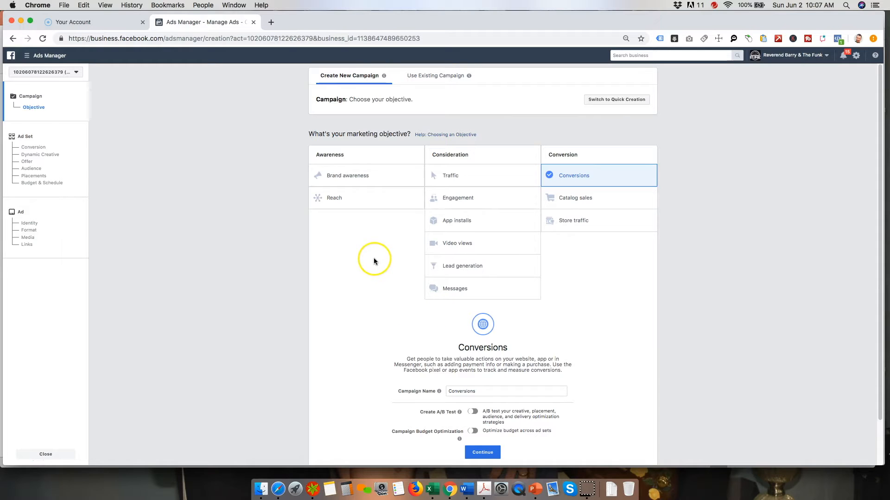
Choose Engagement as the campaign's marketing objective.
click(455, 204)
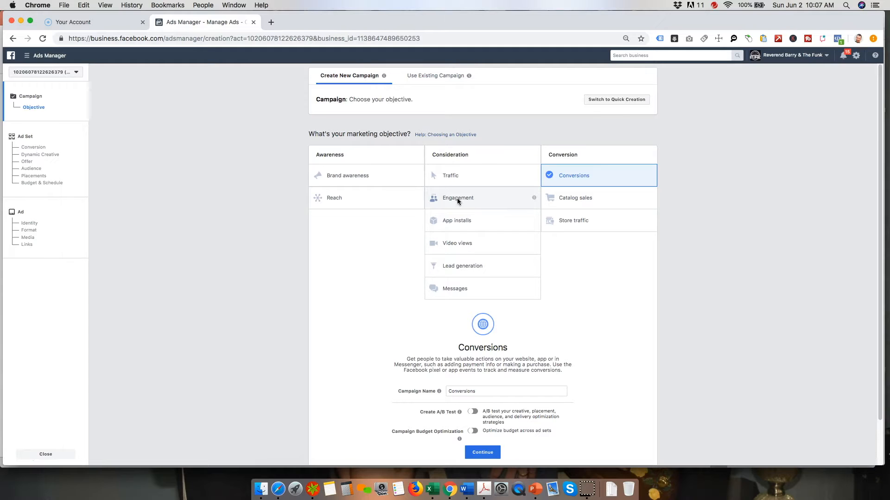
click(560, 292)
click(519, 198)
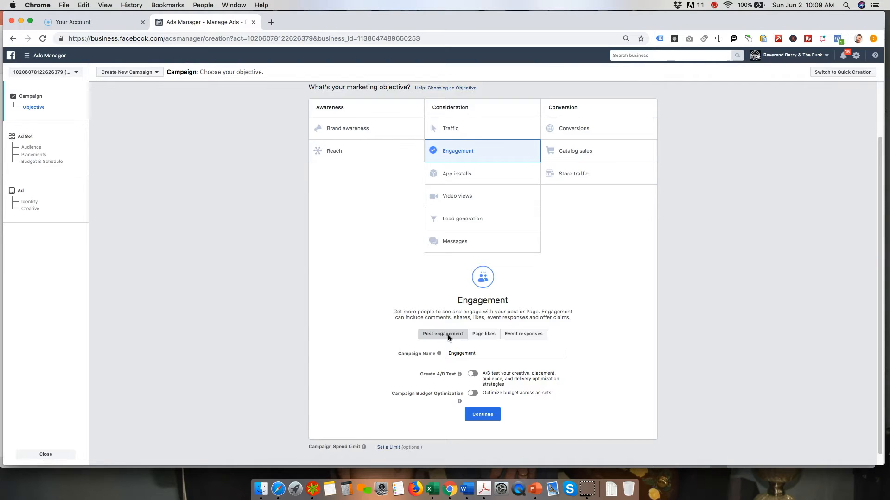
Name the post engagement campaign "Buckets - Image Ad - 6-7-19".
click(354, 353)
click(426, 353)
text(Buckets)
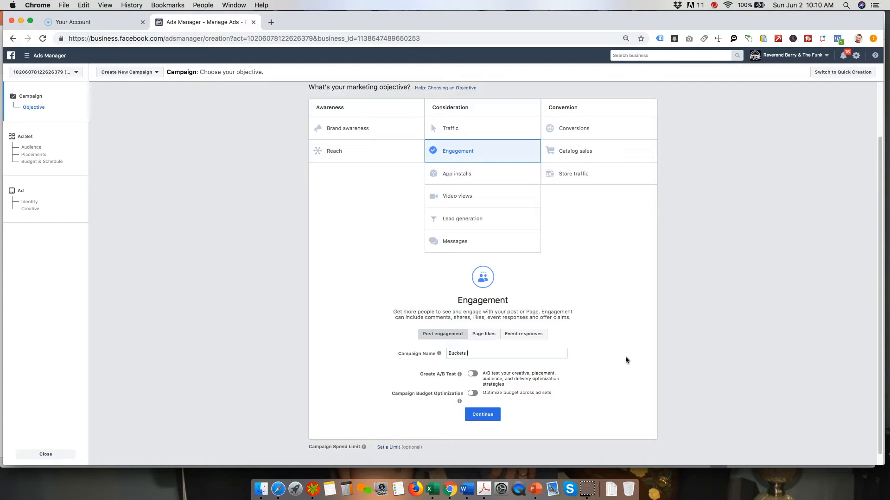
text(- Image Ad -)
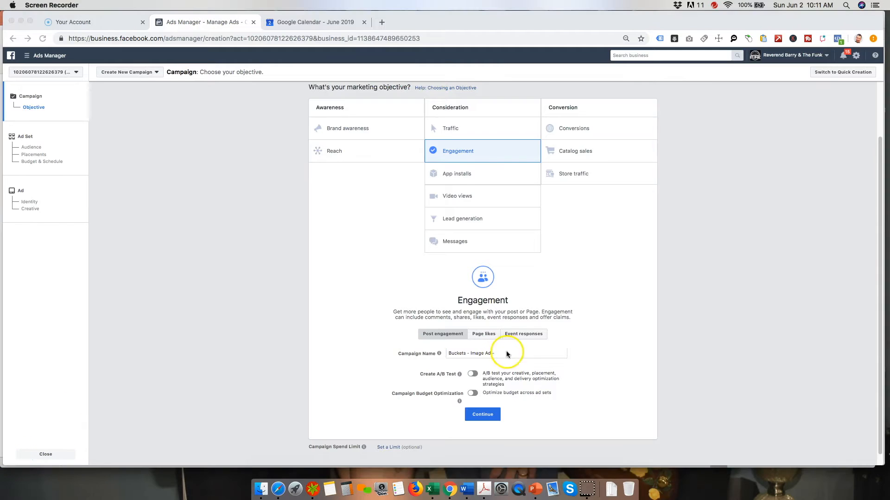
click(511, 353)
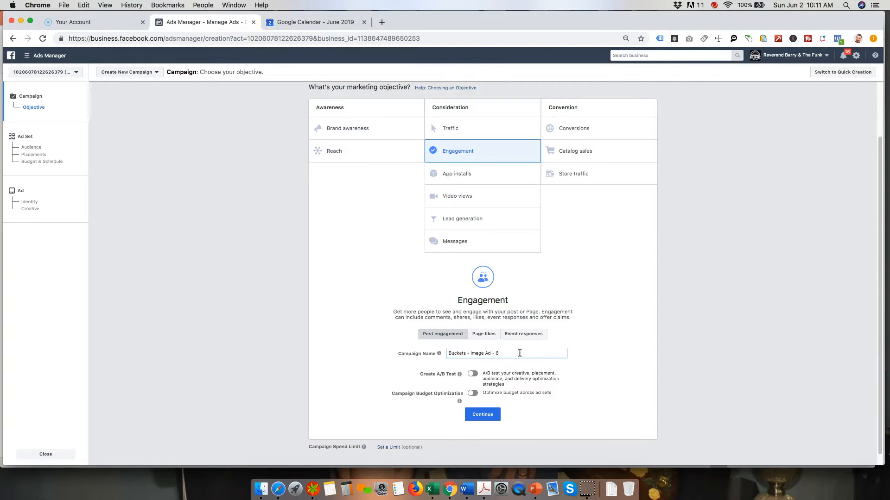
text(-7-19)
Copy the full campaign name and continue to the ad set settings.
click(686, 378)
click(463, 353)
click(668, 374)
drag(527, 354, 442, 353)
right_click(461, 354)
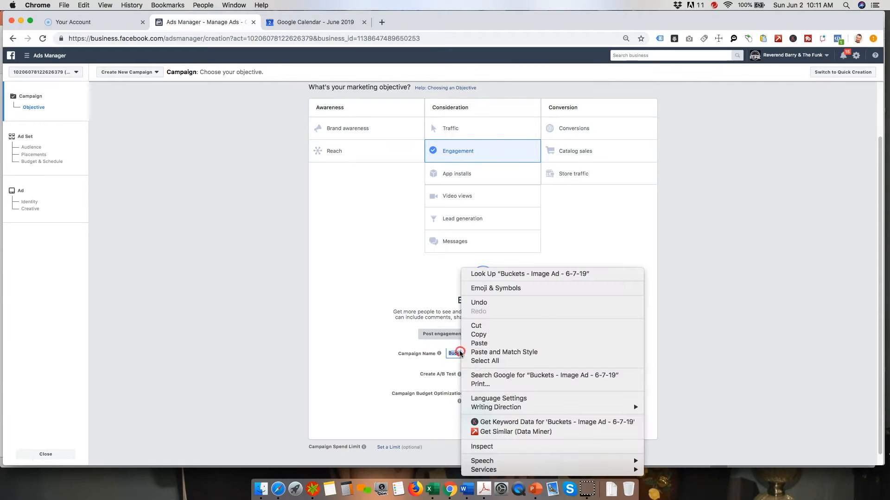
click(482, 341)
click(576, 432)
click(486, 415)
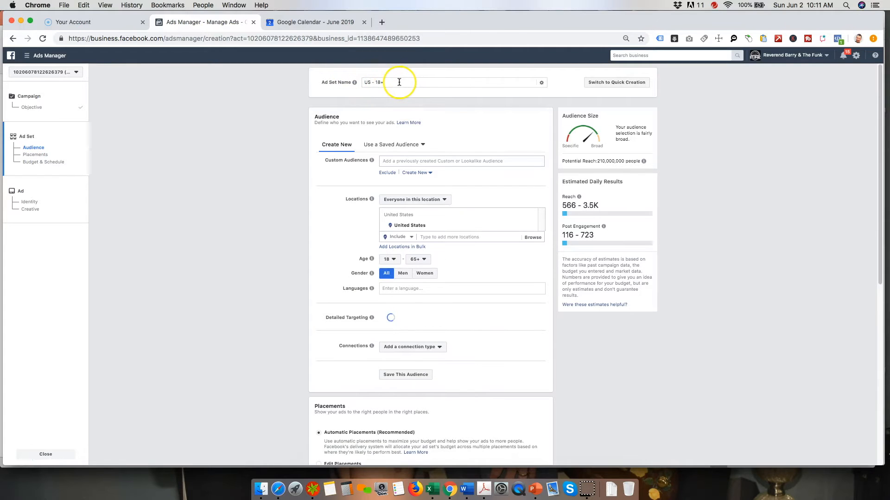
Replace the default ad set name with the copied campaign name "Buckets - Image Ad - 6-7-19".
drag(397, 82, 353, 81)
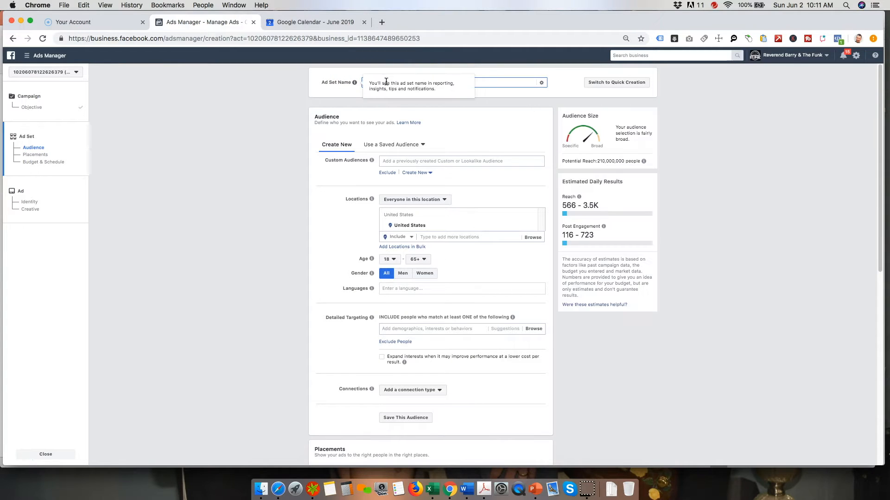
right_click(447, 84)
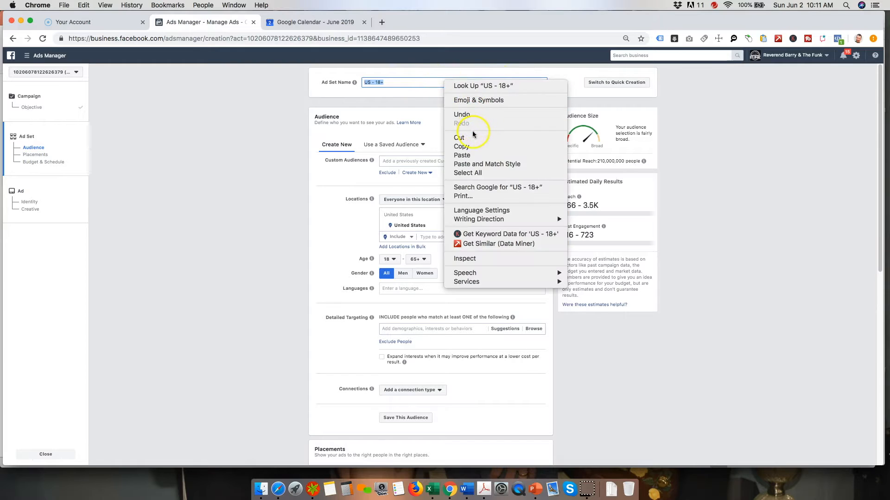
click(462, 155)
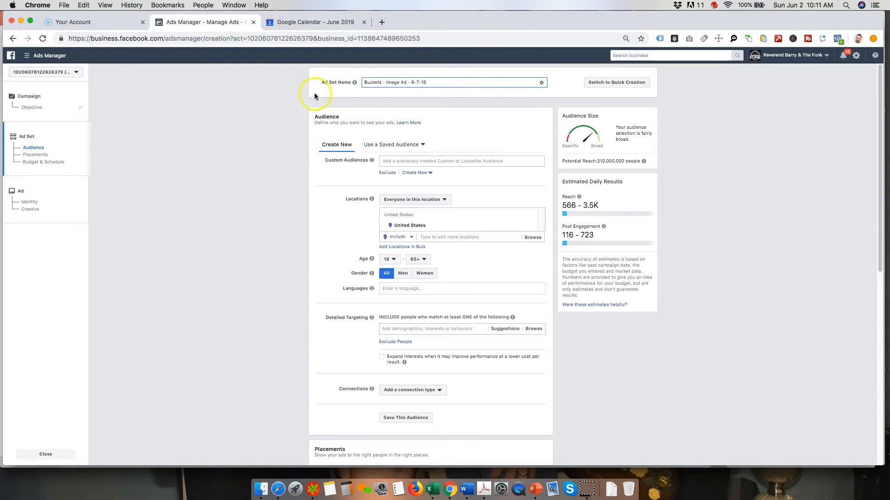
click(495, 85)
Enlarge the page and look through the ad set's audience, placements, and budget and schedule sections.
key(super+equal)
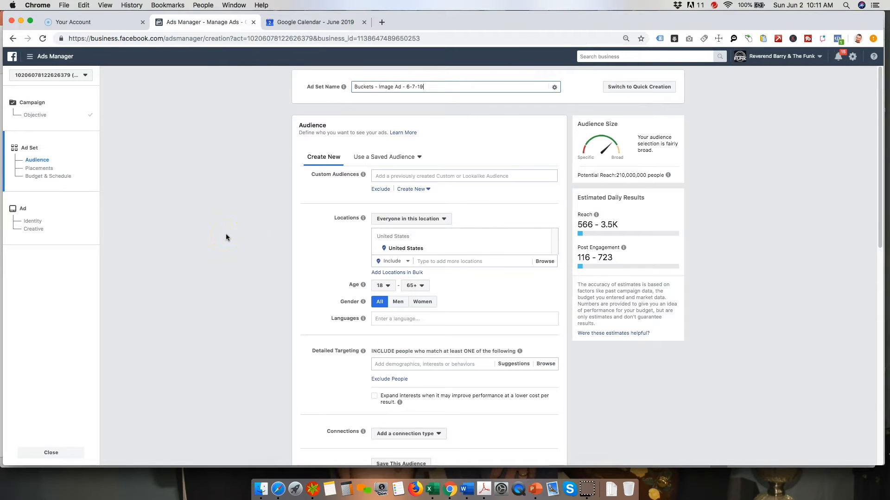
key(super+equal)
click(172, 261)
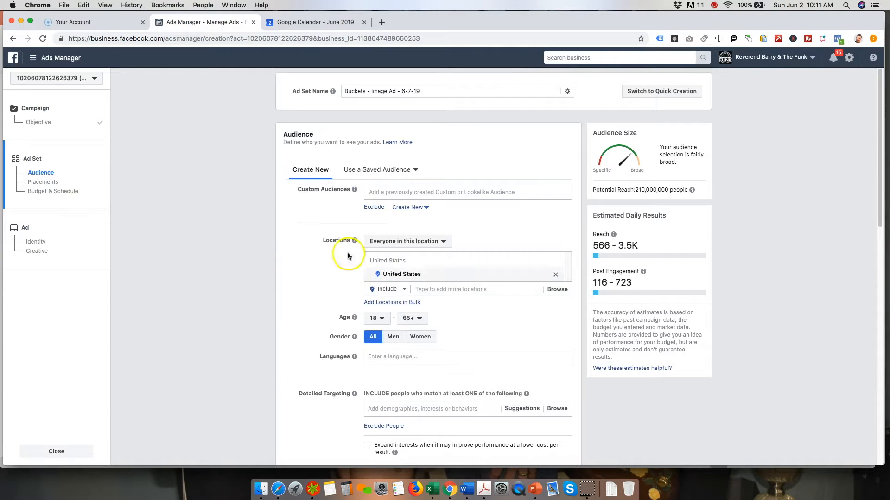
scroll(307, 275, down, 5)
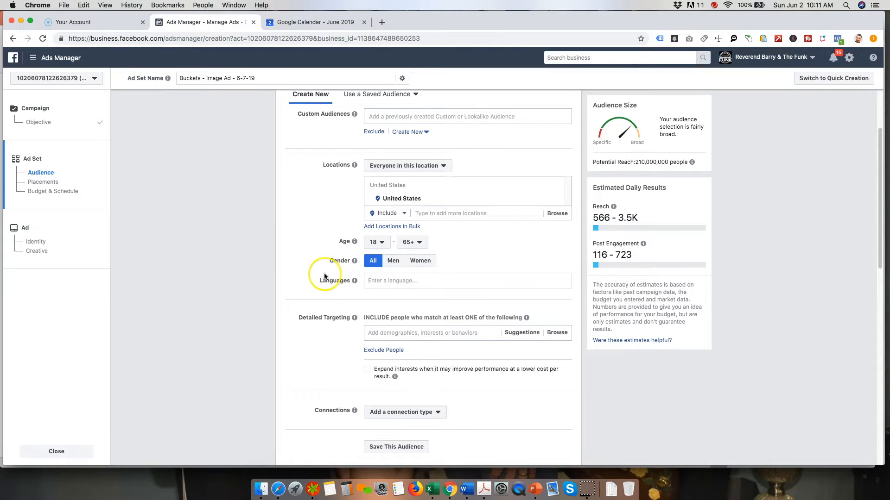
scroll(320, 276, down, 10)
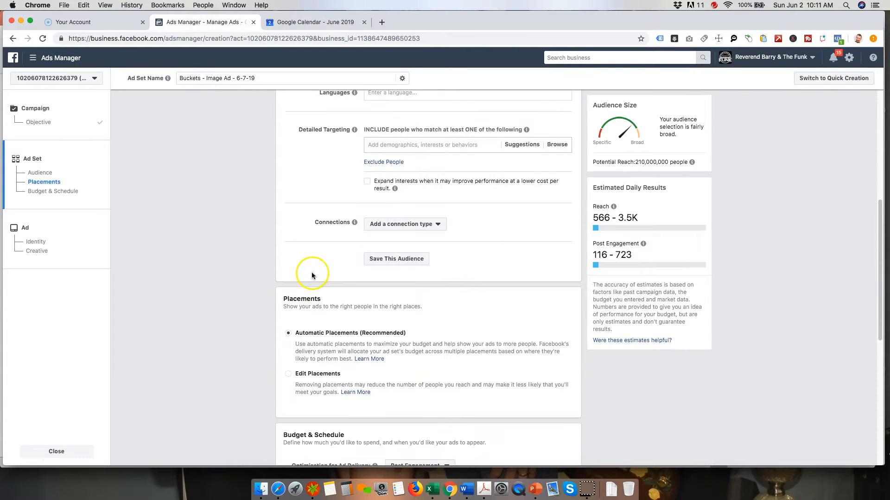
scroll(309, 272, down, 5)
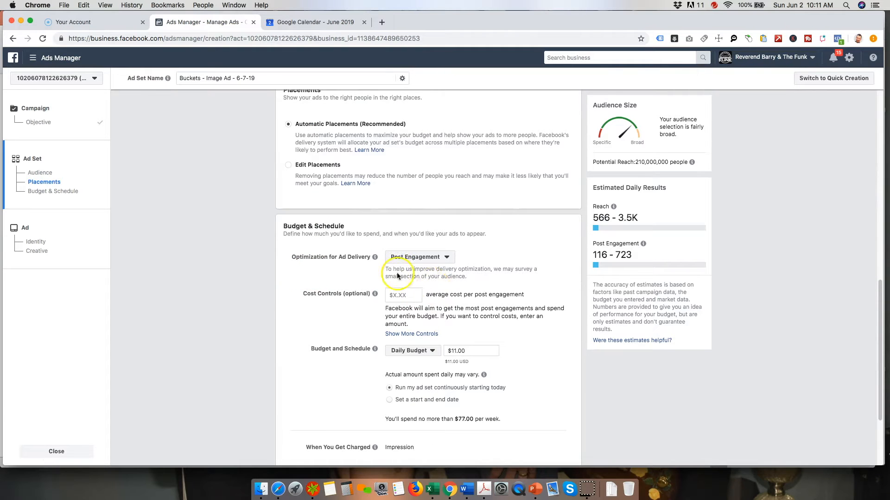
scroll(235, 307, down, 3)
scroll(233, 307, up, 15)
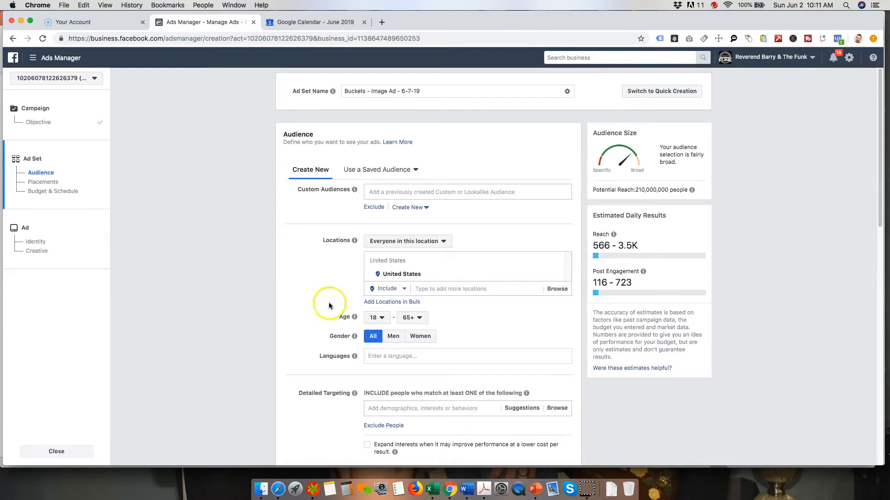
Append "- Fans" to the ad set name.
click(428, 91)
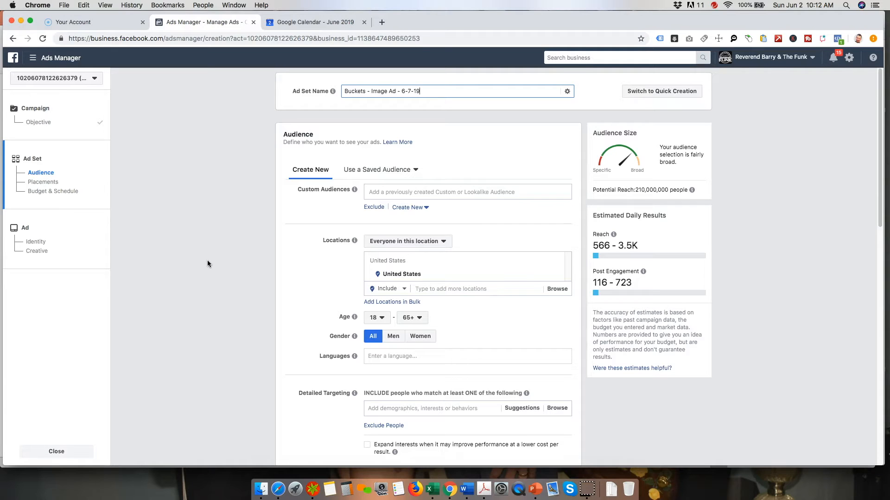
text(- Fans)
scroll(182, 277, down, 1)
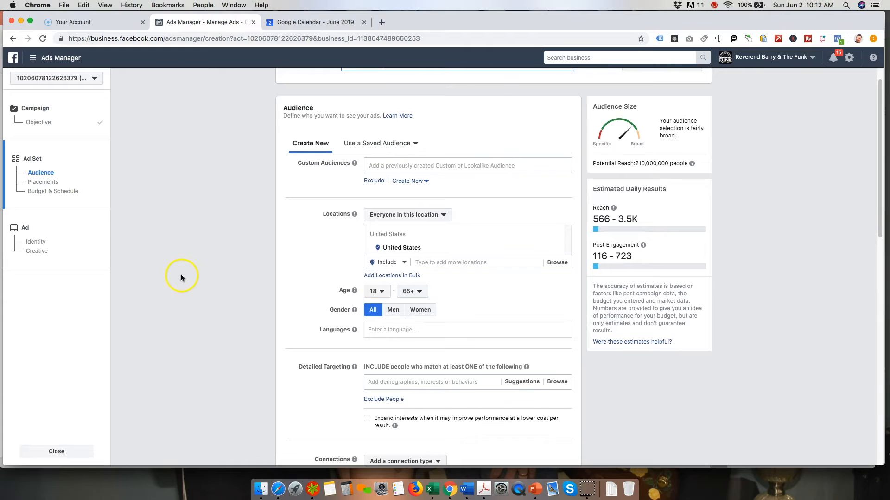
scroll(180, 278, up, 1)
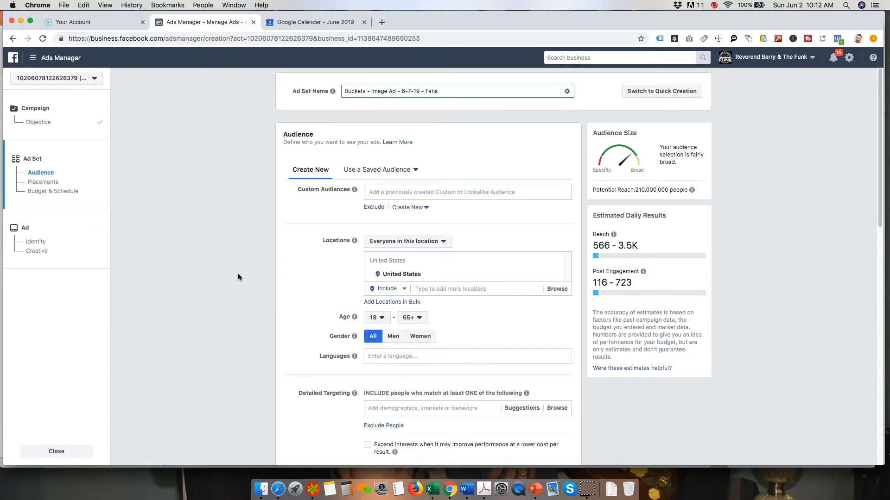
Change the audience location from the whole United States to the venue's street address in Florida.
click(431, 289)
click(431, 289)
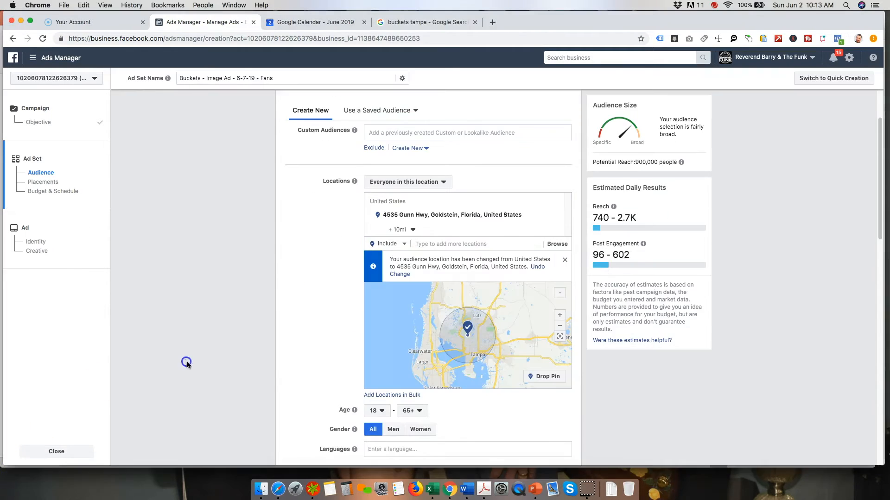
click(450, 229)
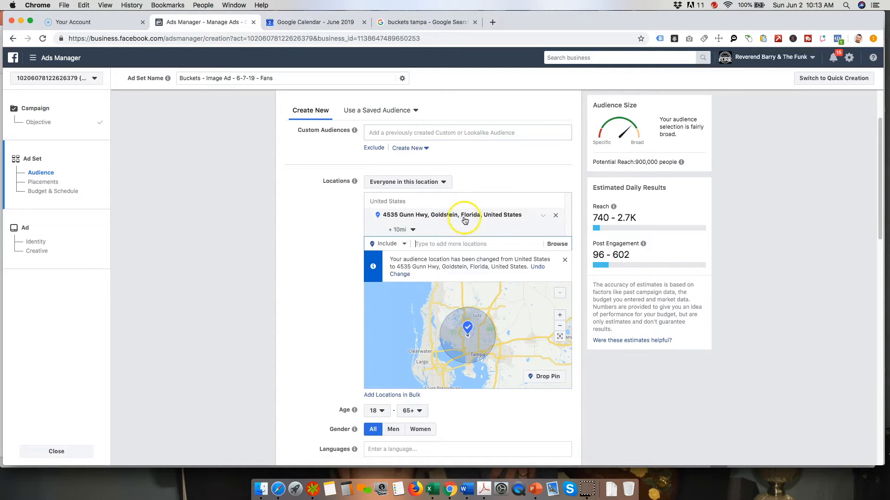
Set the targeting radius around the venue's address to 15 miles.
click(413, 231)
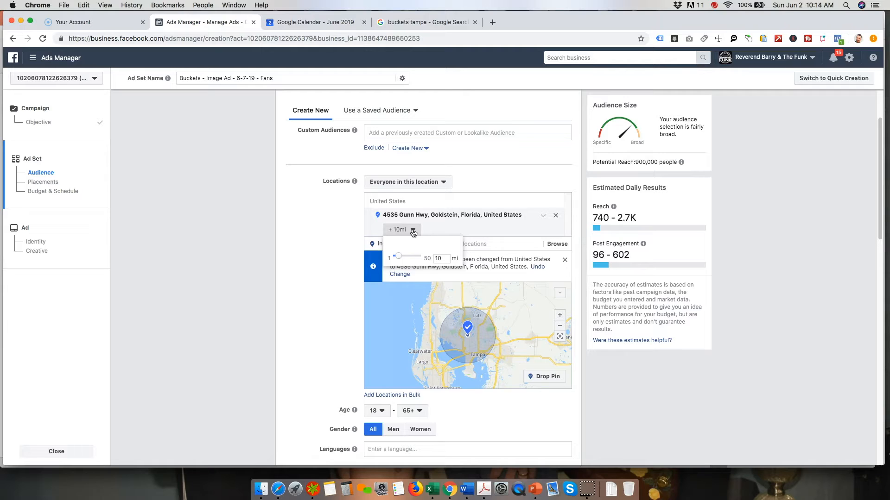
click(412, 237)
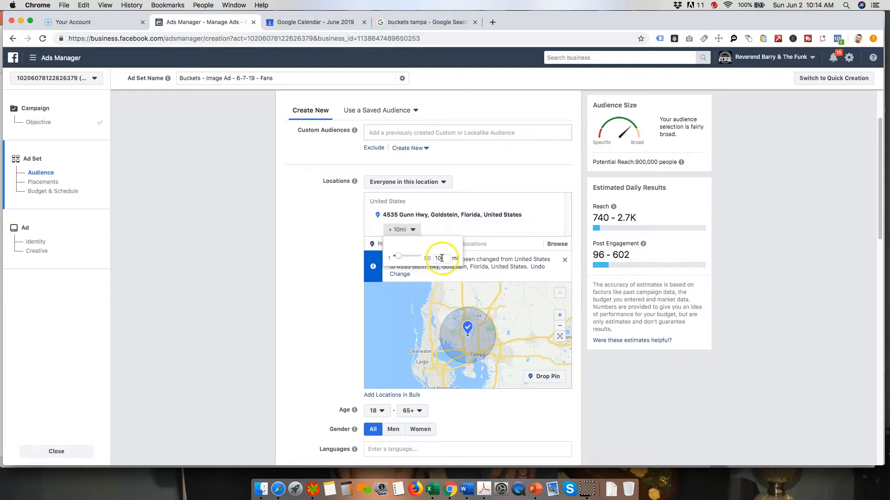
click(402, 257)
click(436, 258)
click(448, 335)
click(426, 258)
double_click(439, 262)
text(15)
key(Return)
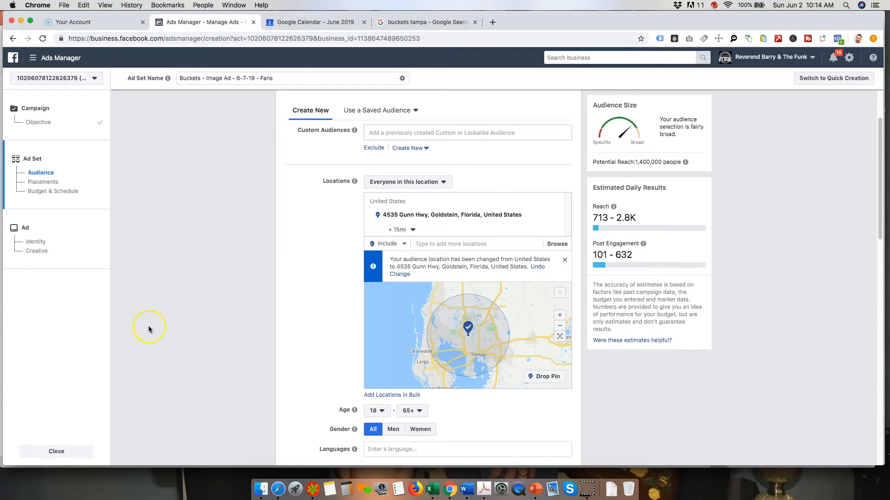
scroll(148, 329, down, 5)
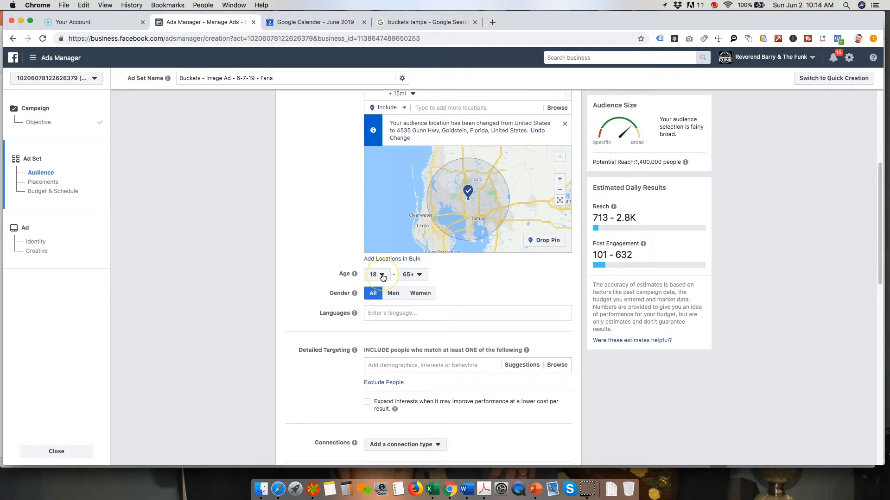
Add a Facebook Pages connection targeting people who like the Reverend Barry & The Funk page.
scroll(225, 270, down, 3)
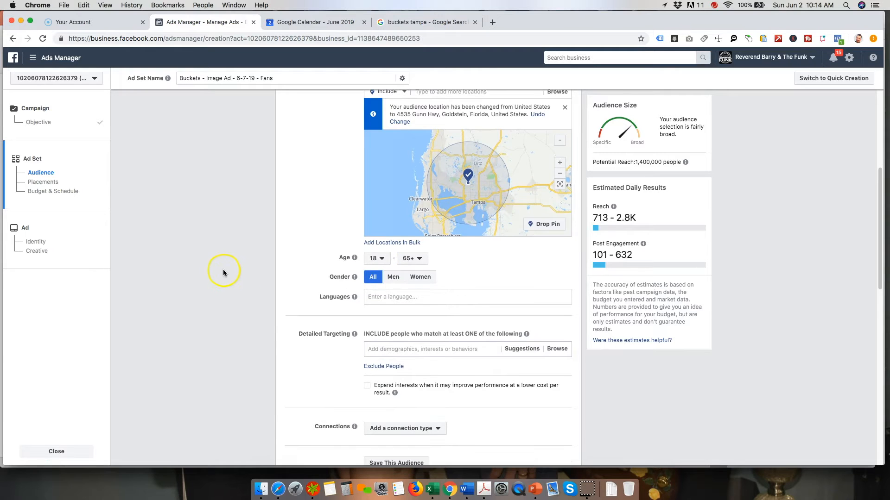
click(384, 371)
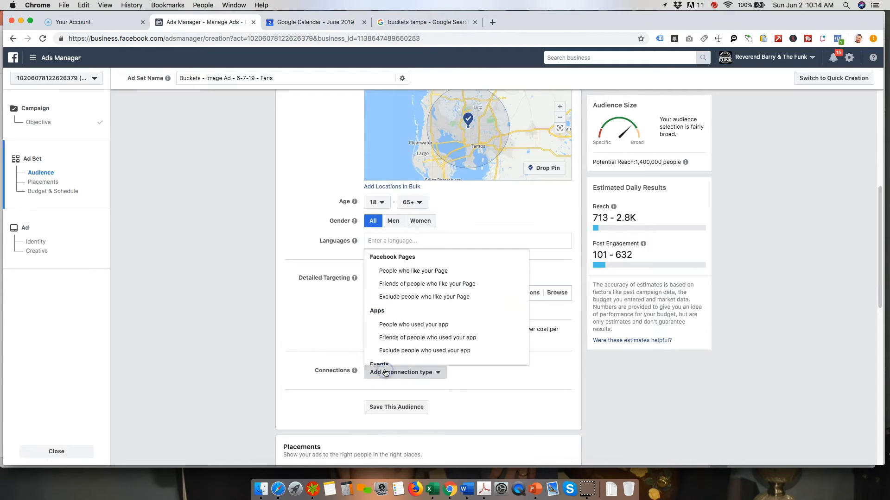
click(403, 271)
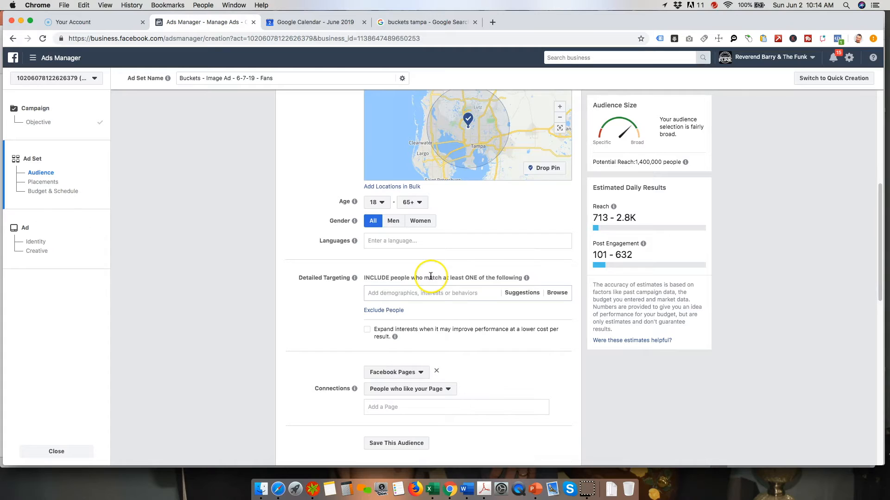
click(400, 407)
text(rev)
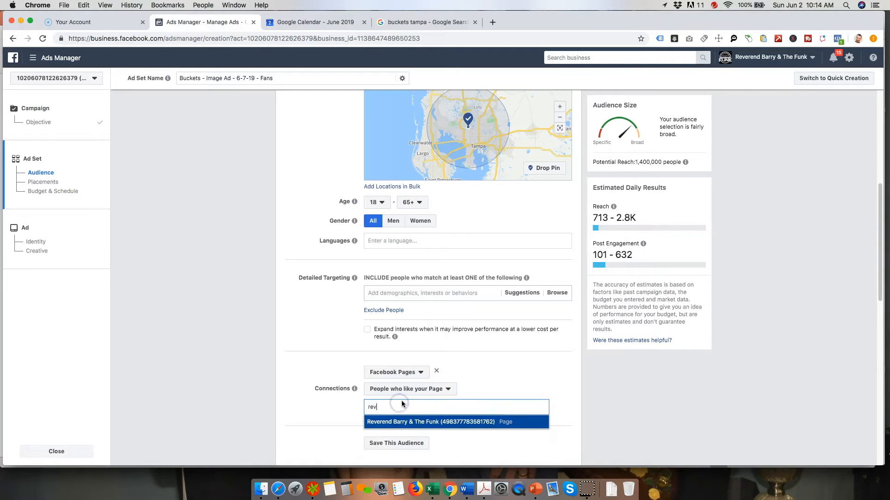
click(414, 421)
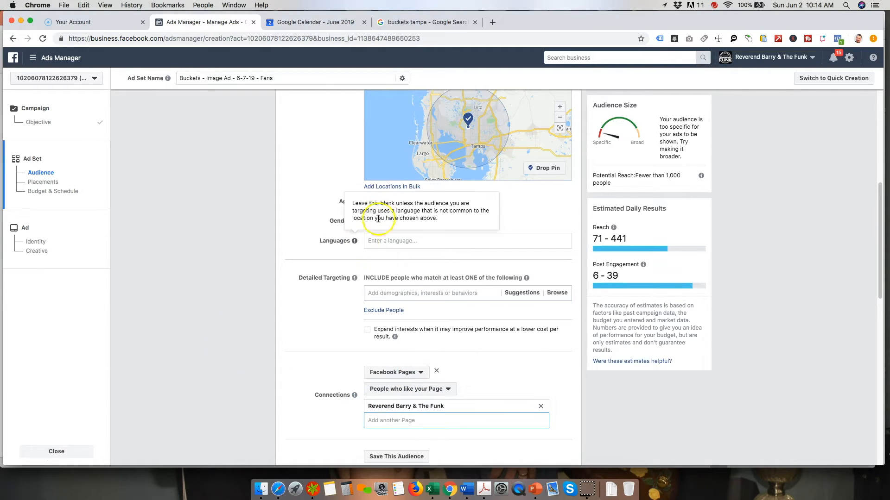
Set the minimum audience age to 21.
click(376, 202)
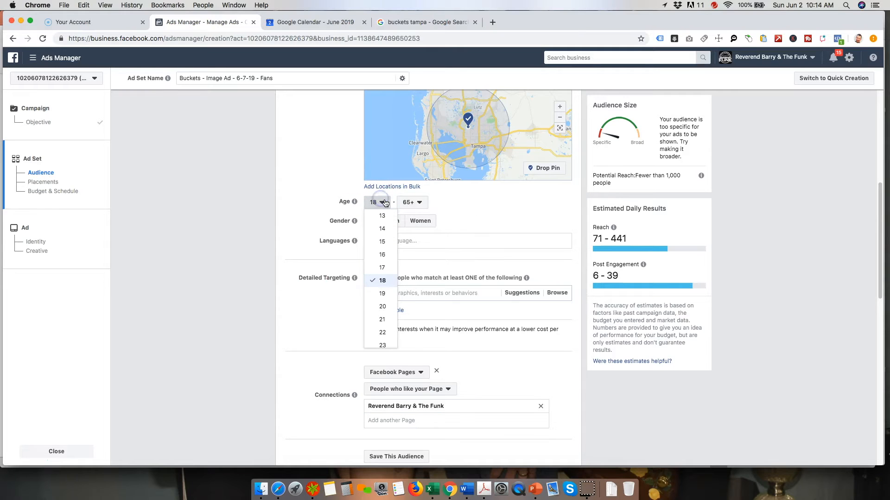
click(382, 320)
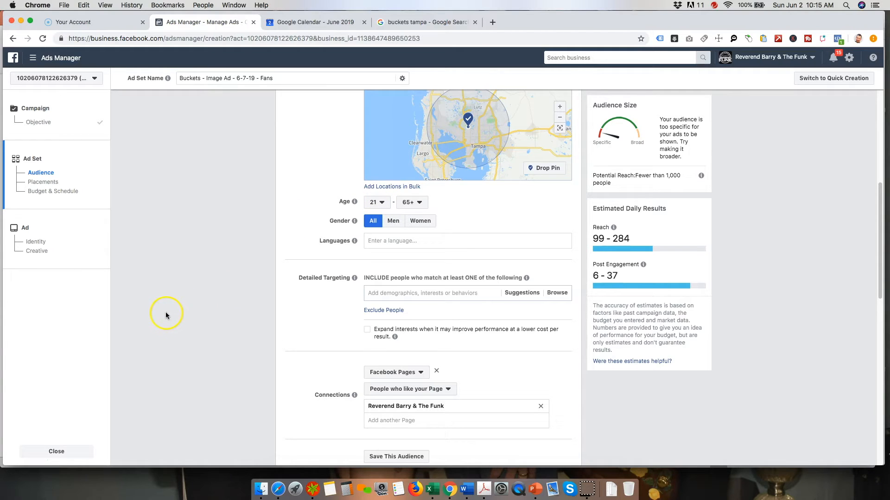
scroll(166, 313, down, 1)
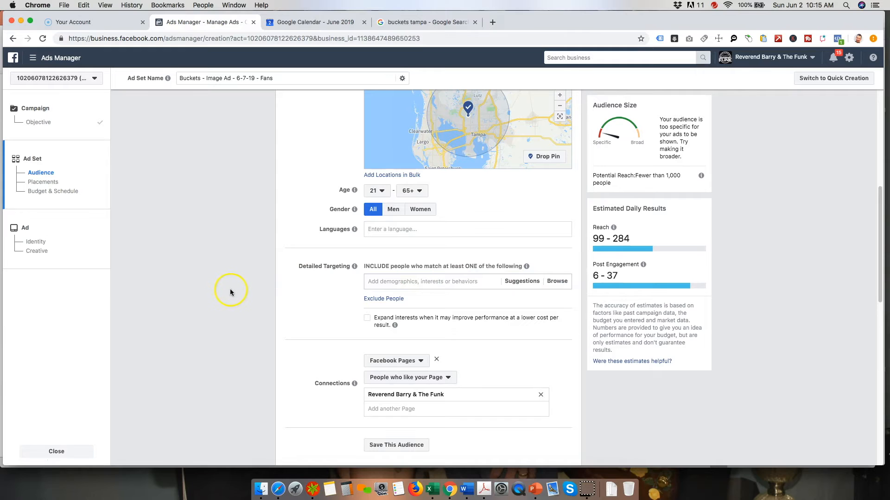
Look through the previously created custom and lookalike audiences available for the ad set.
scroll(231, 292, up, 6)
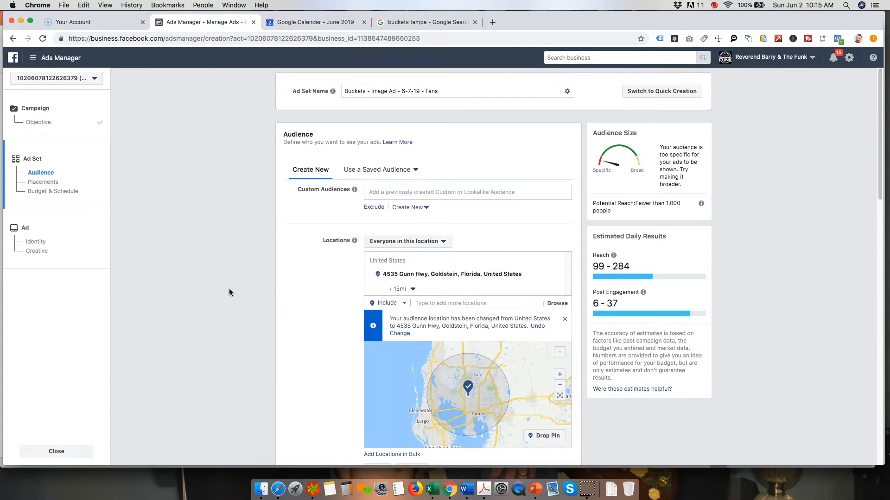
click(399, 193)
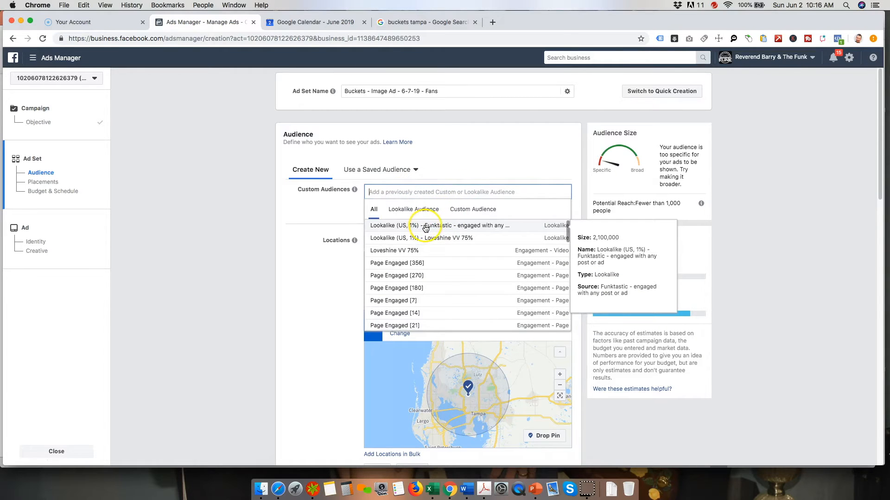
click(339, 205)
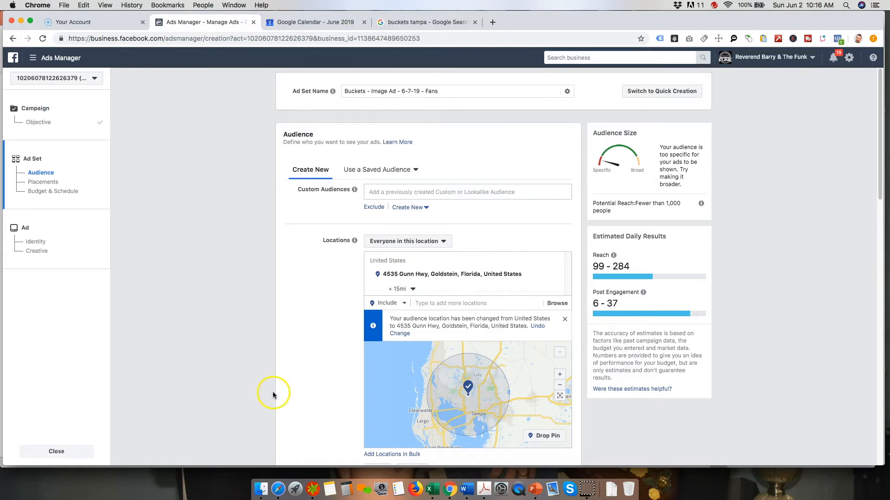
Switch the ad set from automatic placements to Edit Placements.
scroll(274, 392, down, 10)
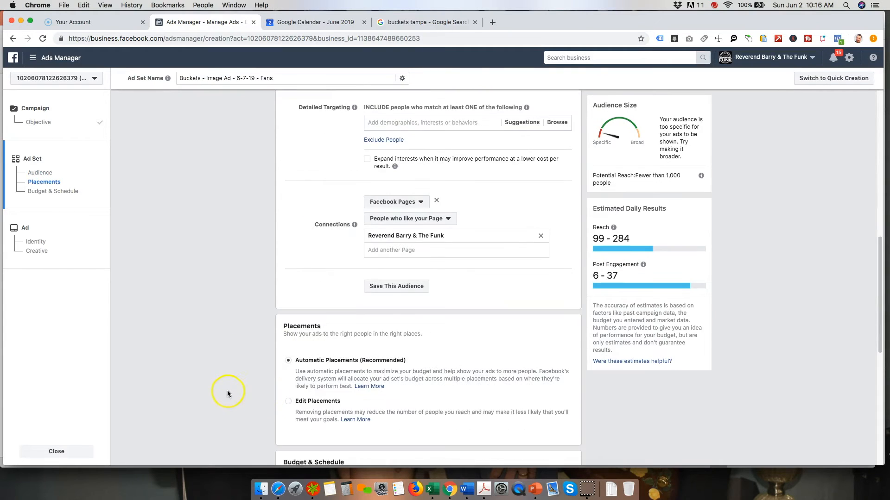
scroll(222, 389, down, 5)
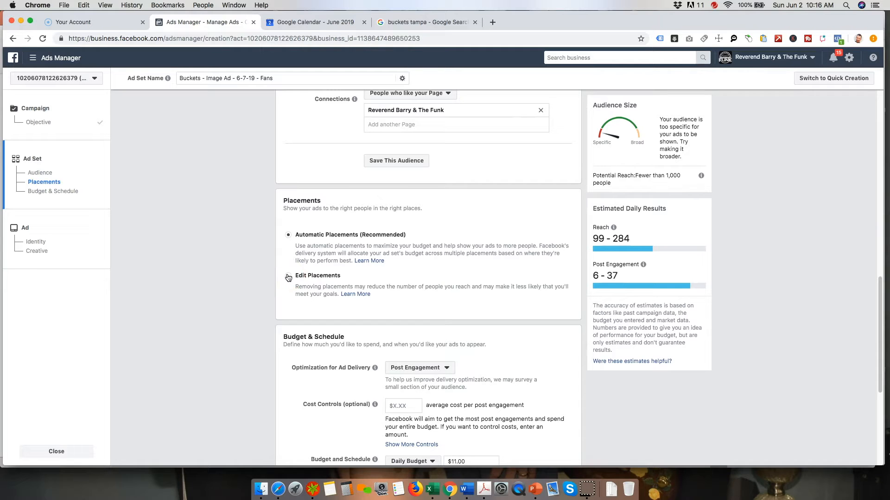
click(288, 276)
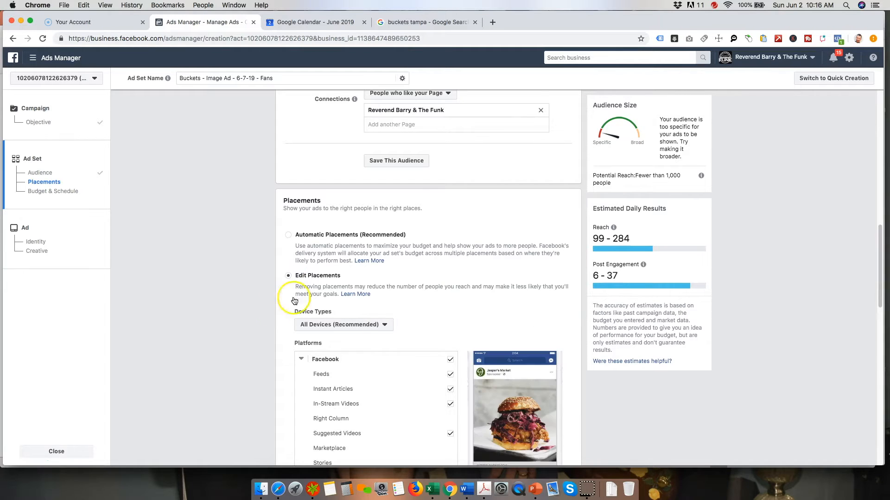
Examine the individual Facebook, Instagram and Audience Network placements, including Right Column, Suggested Videos, Marketplace, Stories and Rewarded Videos.
scroll(235, 310, down, 3)
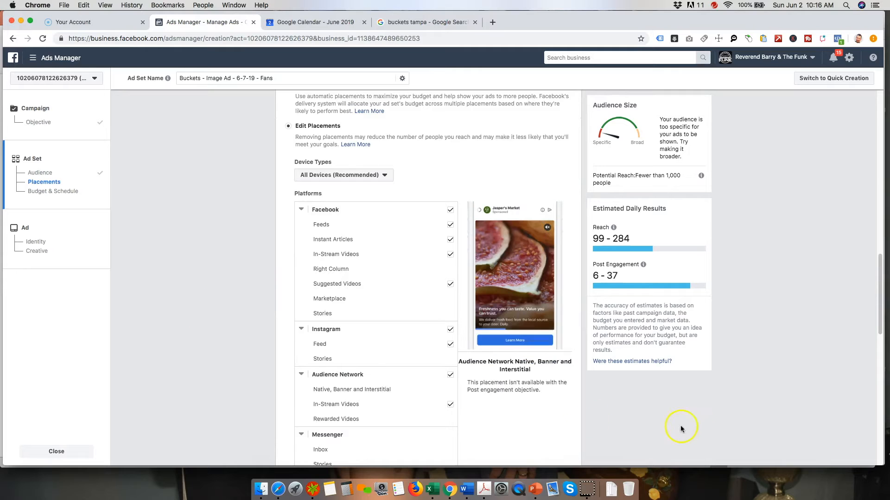
scroll(737, 428, down, 2)
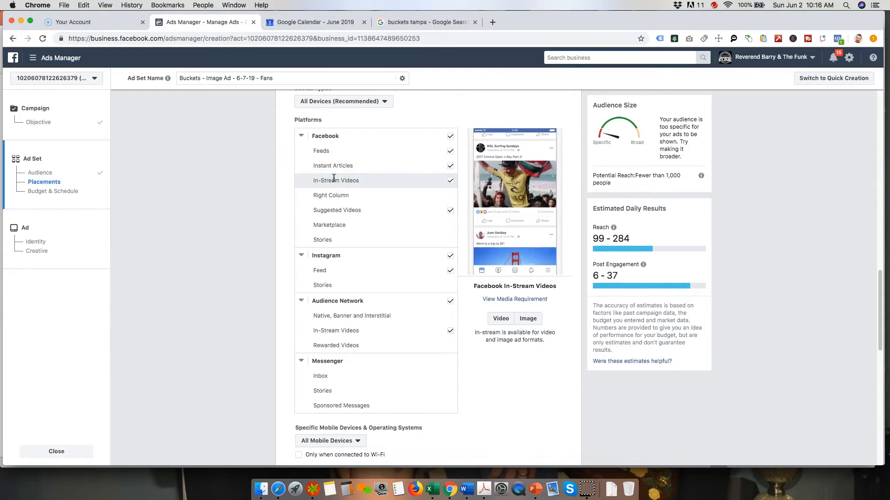
click(338, 196)
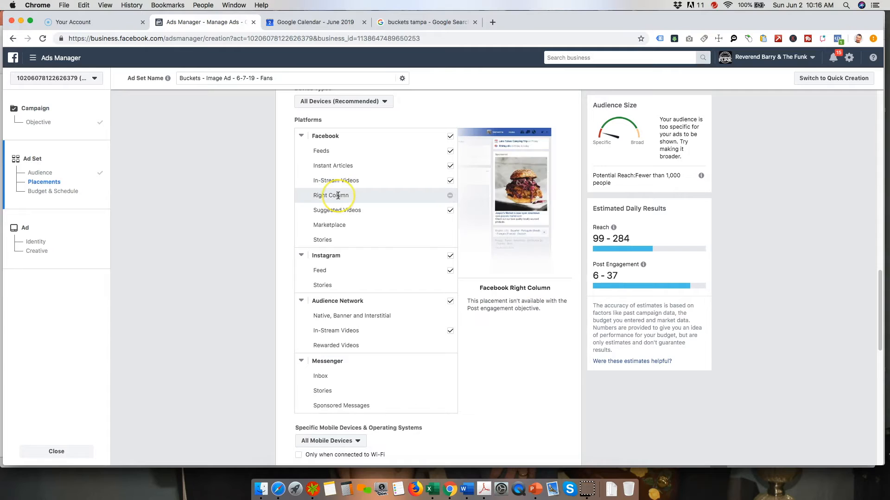
click(338, 210)
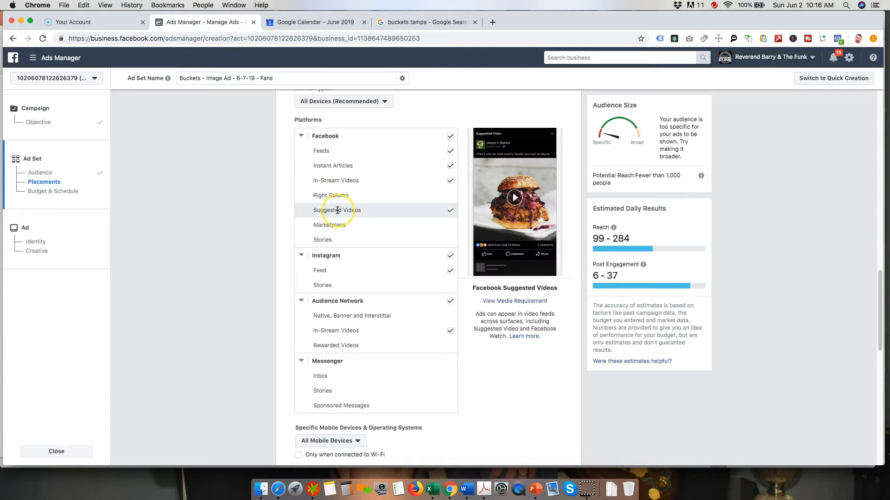
click(339, 226)
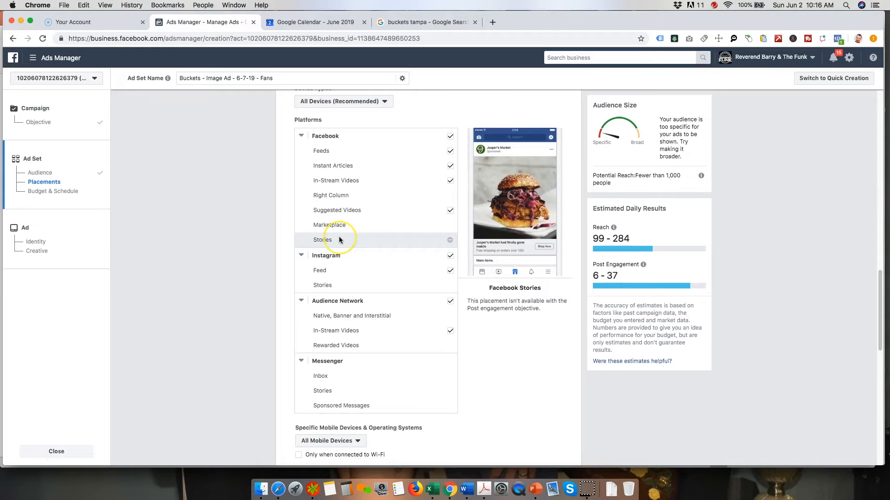
click(342, 240)
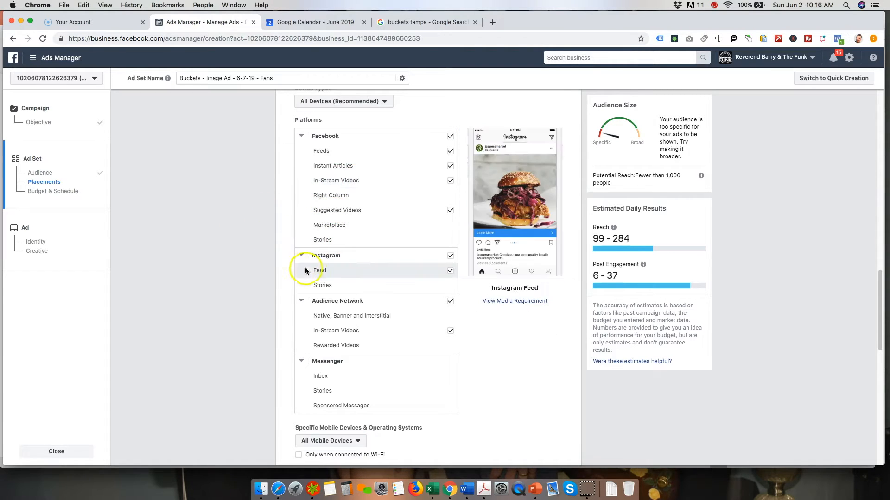
scroll(232, 269, down, 2)
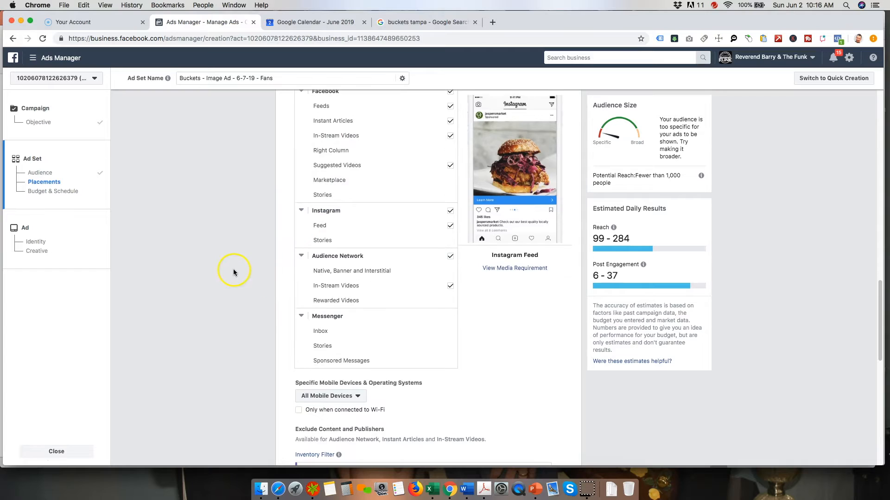
click(333, 239)
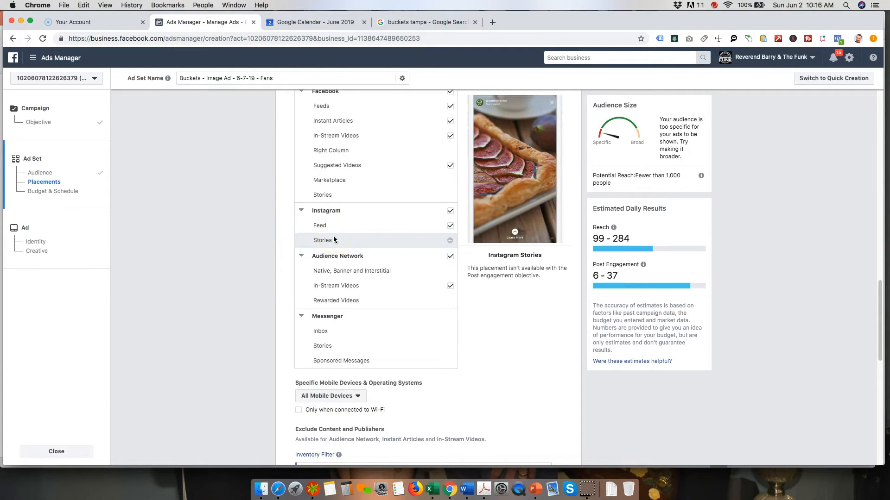
click(353, 270)
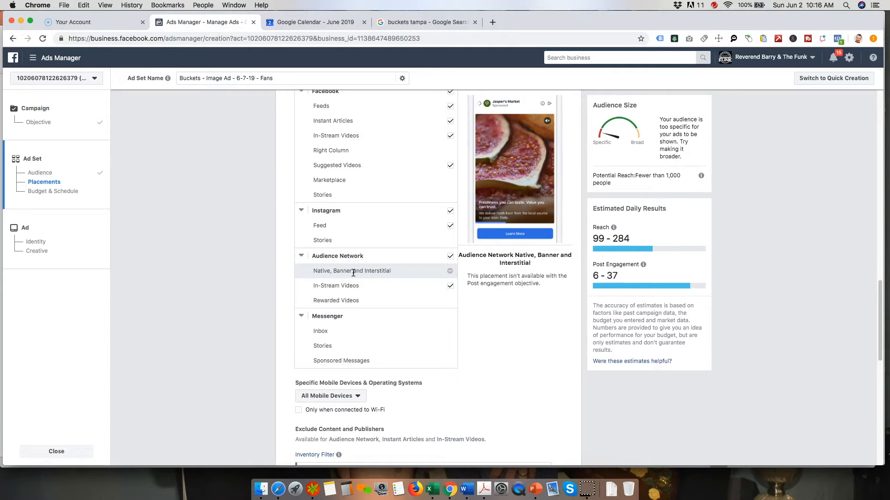
click(336, 300)
click(343, 286)
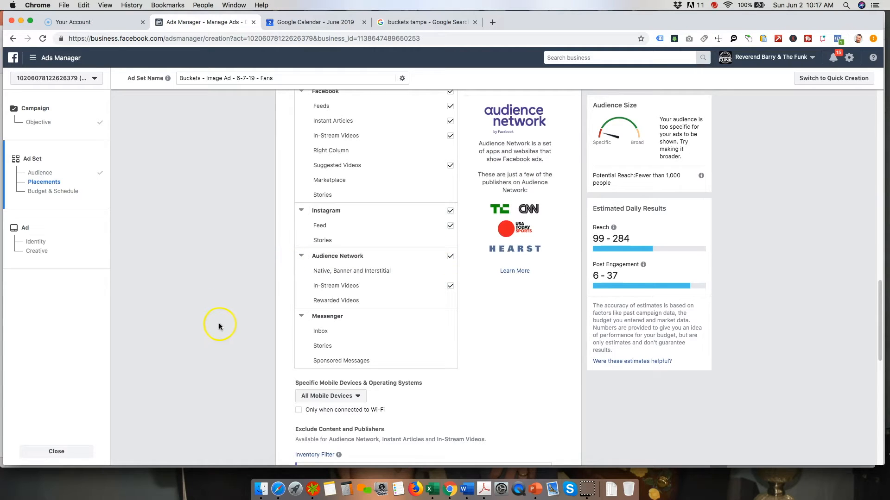
Review the selected platforms and placements again, and look back over the ad set's earlier settings.
scroll(217, 323, up, 1)
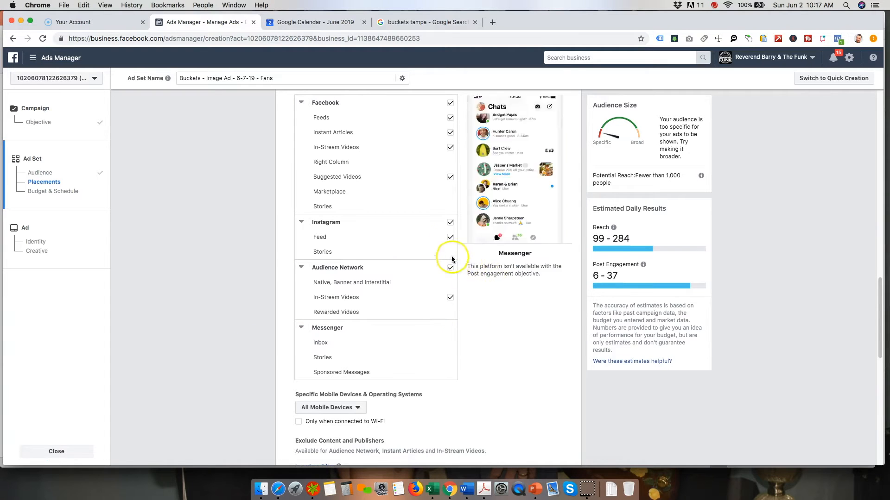
scroll(369, 293, up, 2)
scroll(369, 293, down, 1)
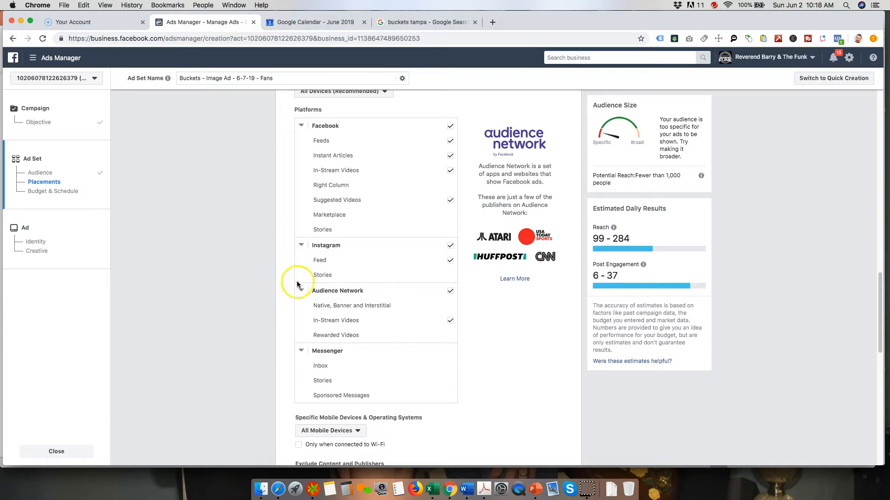
scroll(216, 297, down, 1)
scroll(216, 297, up, 1)
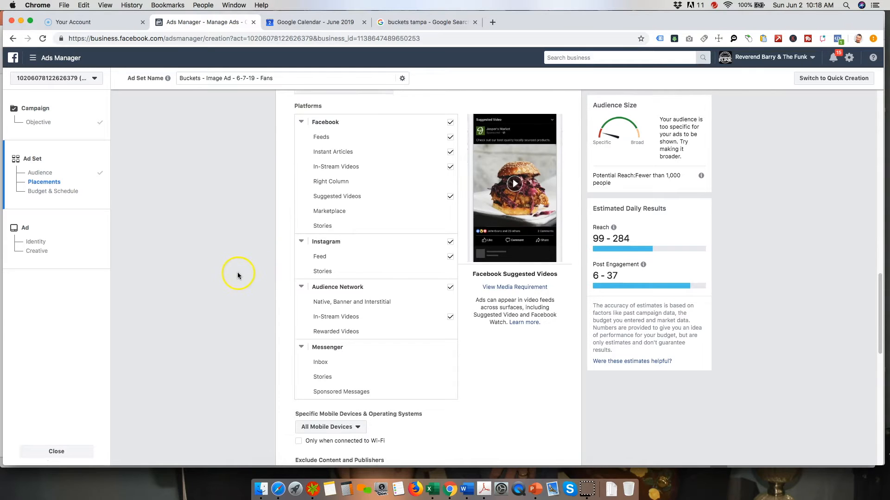
scroll(238, 272, up, 10)
scroll(233, 271, up, 3)
scroll(233, 271, down, 15)
scroll(232, 271, down, 4)
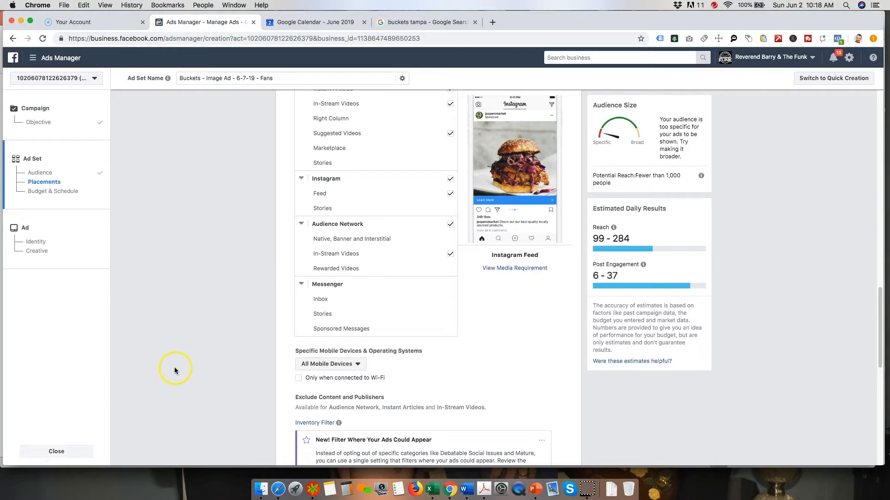
Check the available choices for specific mobile devices and operating systems.
scroll(174, 370, down, 5)
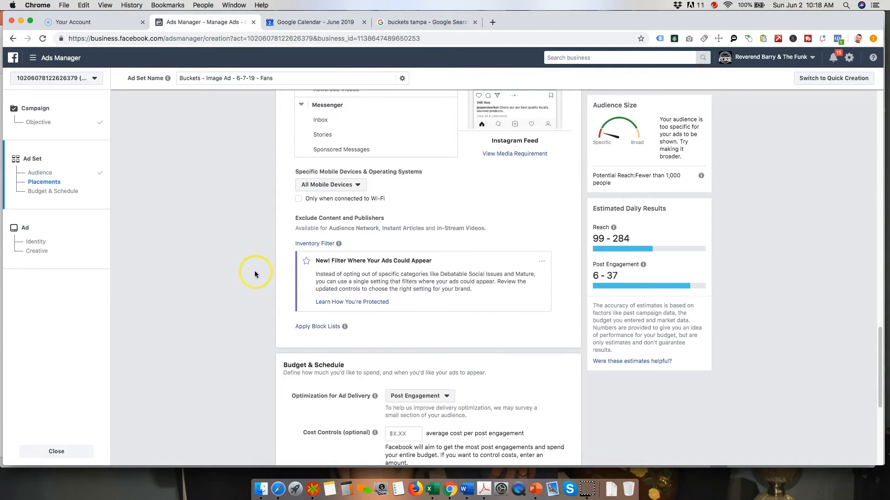
click(333, 185)
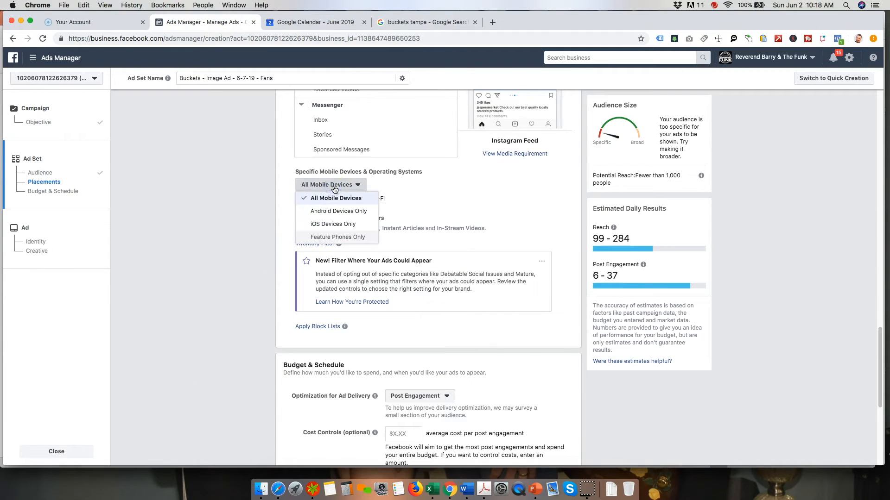
click(225, 270)
click(318, 198)
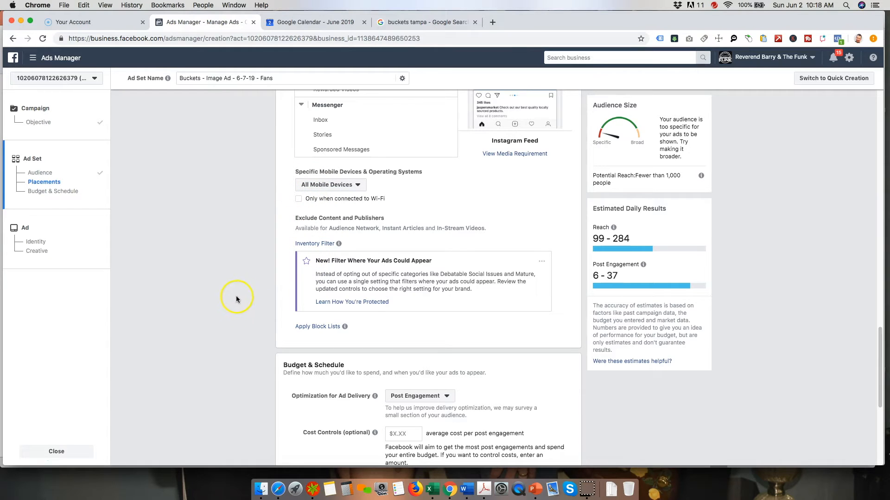
Look over the content exclusion options, the chosen placements, and the Budget & Schedule settings.
scroll(226, 312, down, 2)
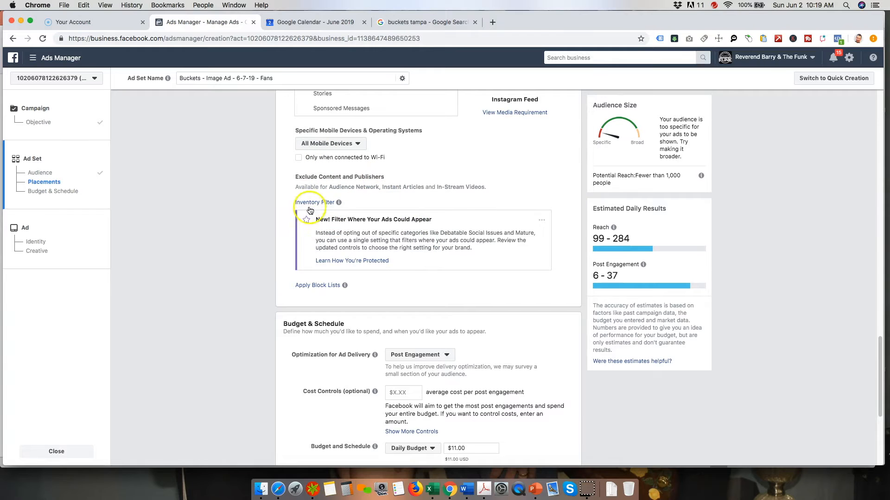
scroll(256, 294, down, 3)
scroll(252, 293, down, 5)
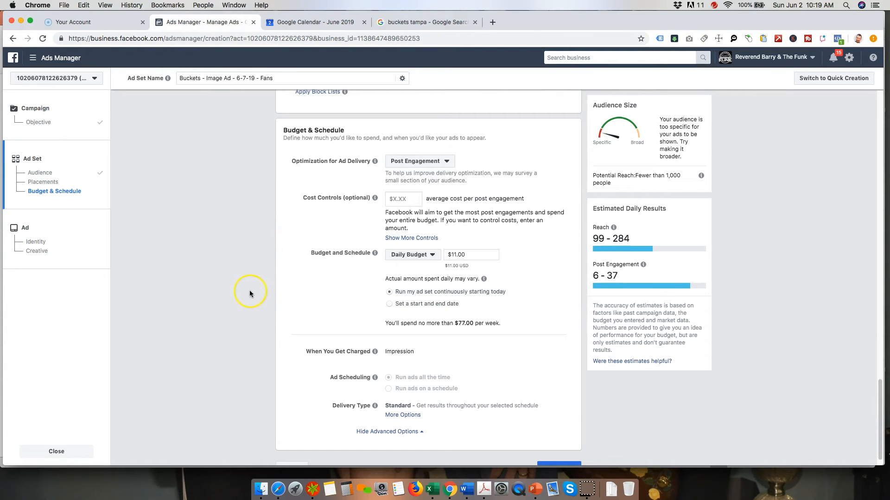
scroll(249, 293, up, 10)
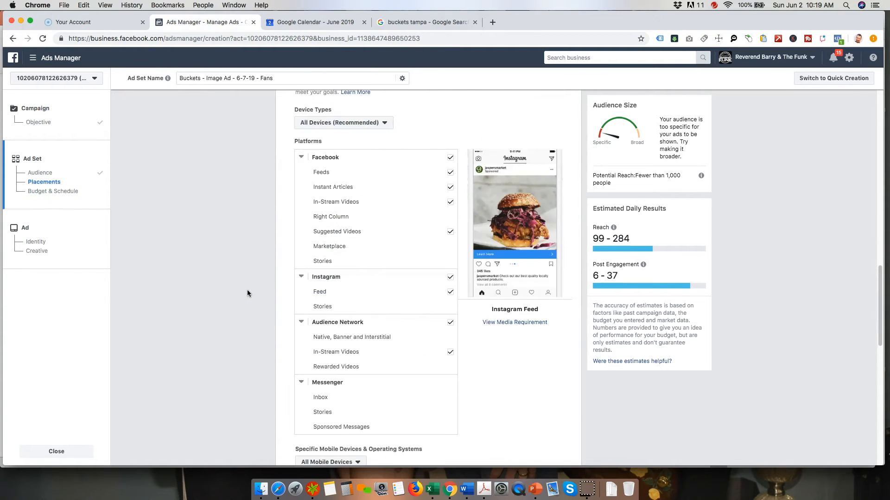
scroll(247, 293, down, 10)
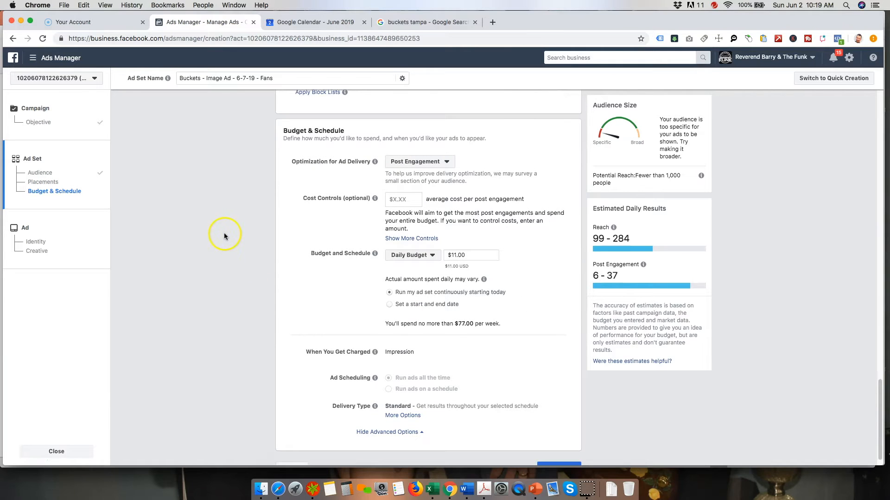
Switch the ad set from a daily budget to a lifetime budget.
click(407, 257)
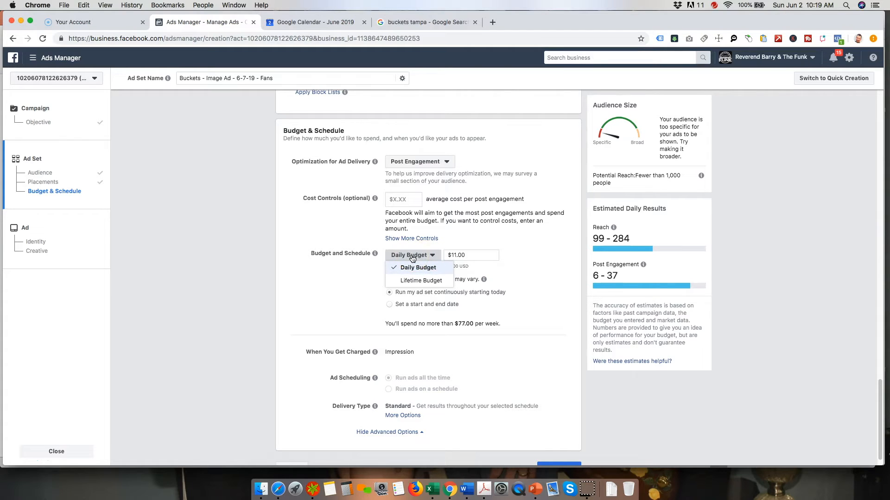
click(256, 254)
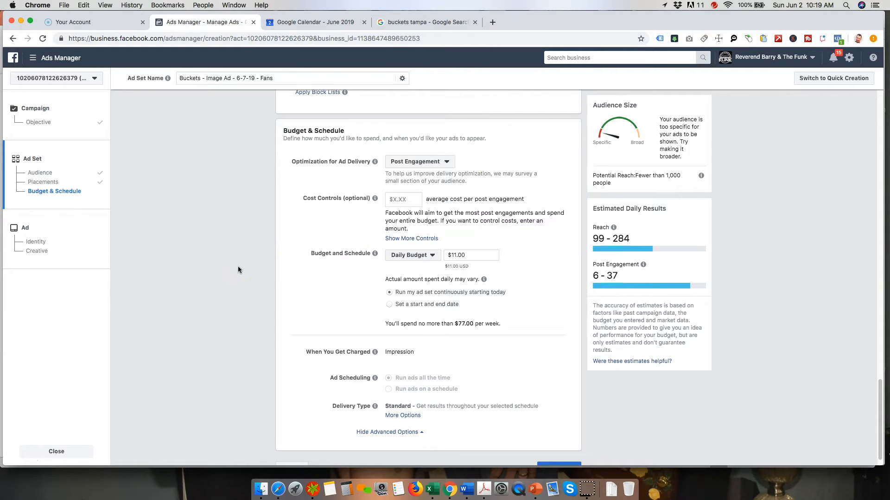
click(425, 258)
click(422, 280)
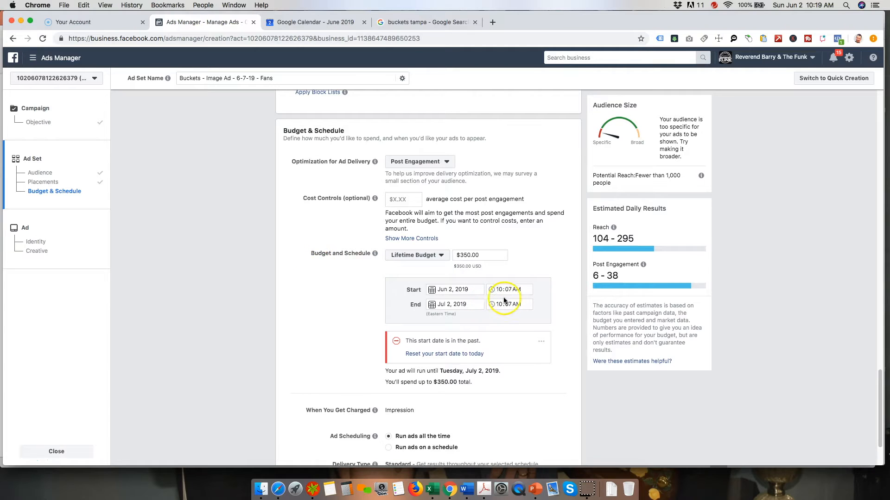
Set the ad set to end on July 5, 2019 at 9:00 PM and its start time to 10:40 AM.
click(455, 304)
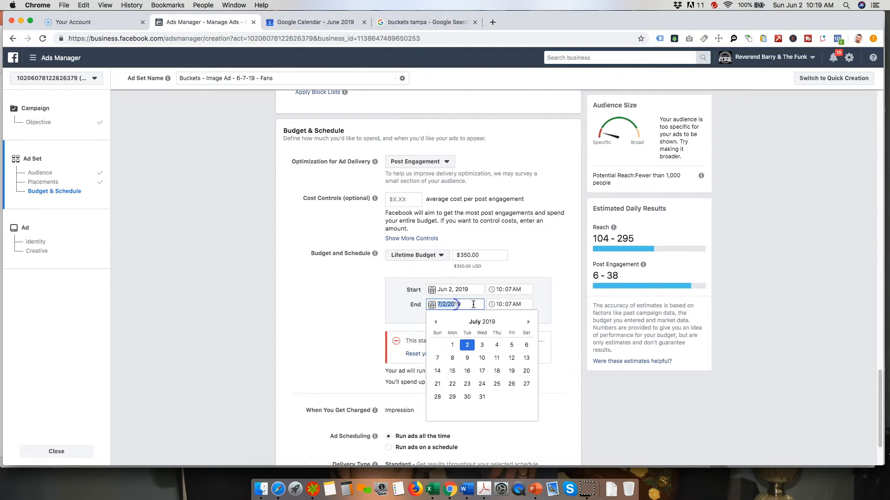
click(512, 346)
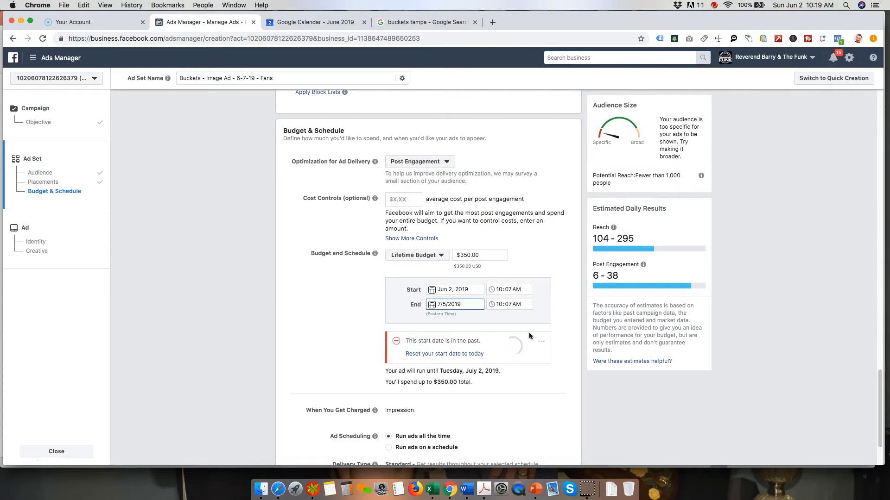
click(504, 305)
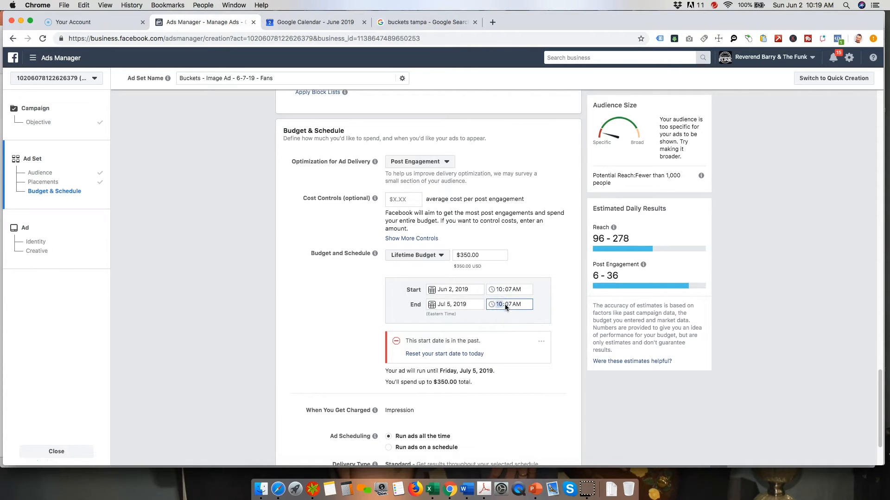
text(9)
click(513, 304)
text(p)
click(510, 307)
text(00PM)
click(535, 319)
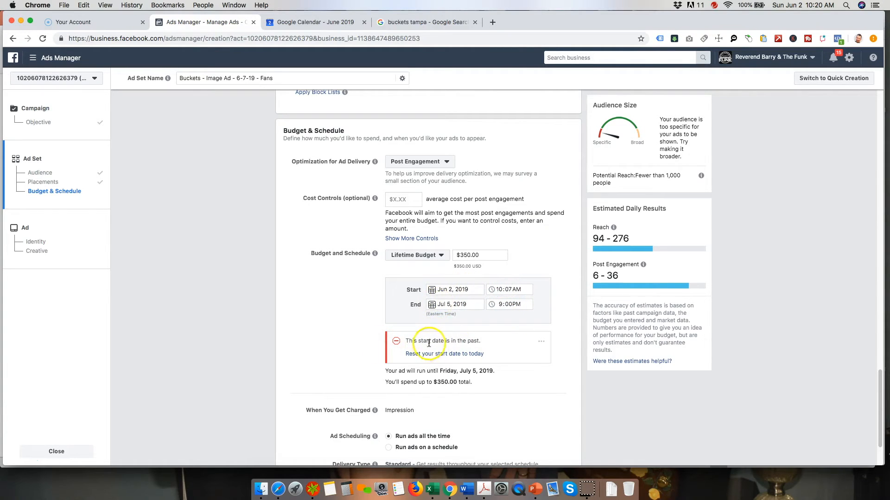
drag(405, 342, 481, 342)
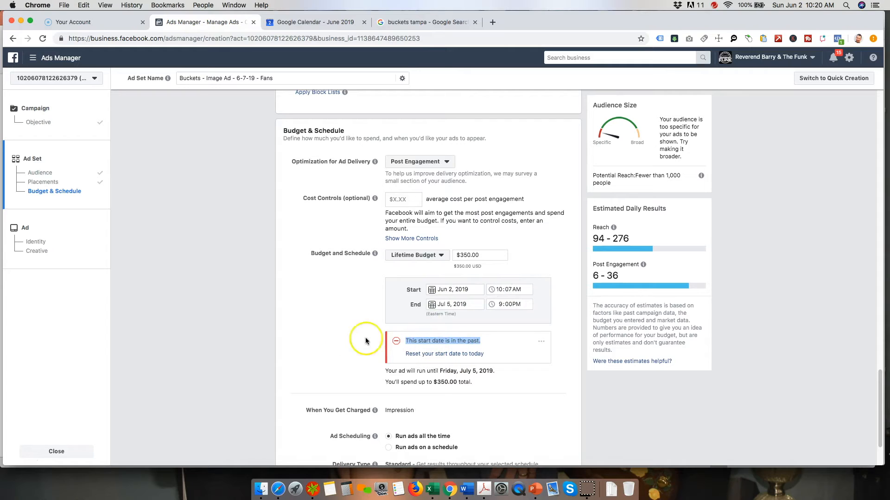
click(508, 291)
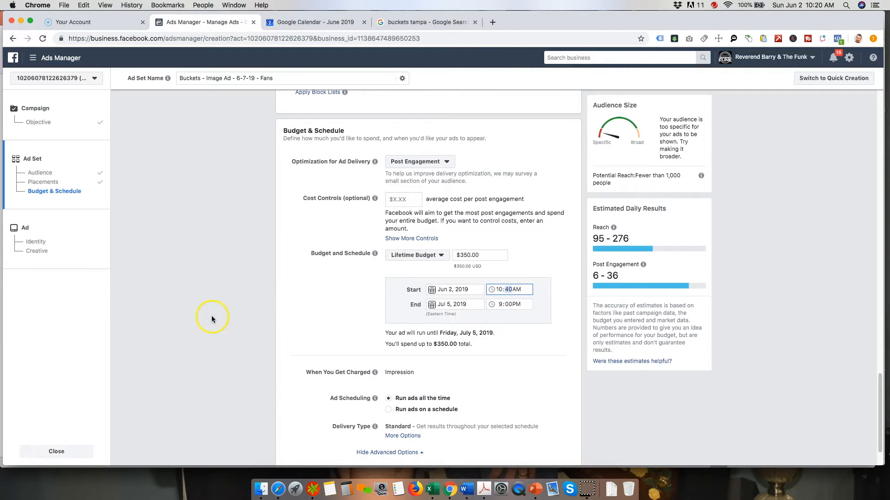
Review the ad scheduling choices and the available optimization options for ad delivery.
scroll(211, 319, down, 2)
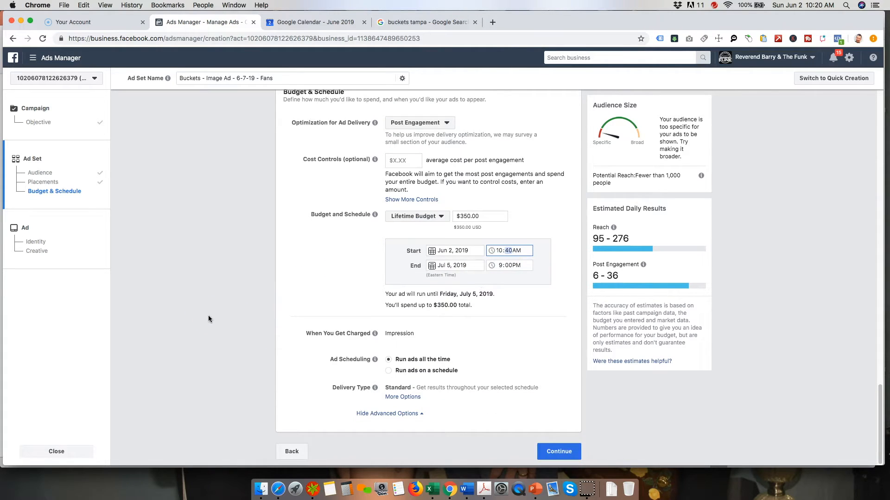
triple_click(400, 362)
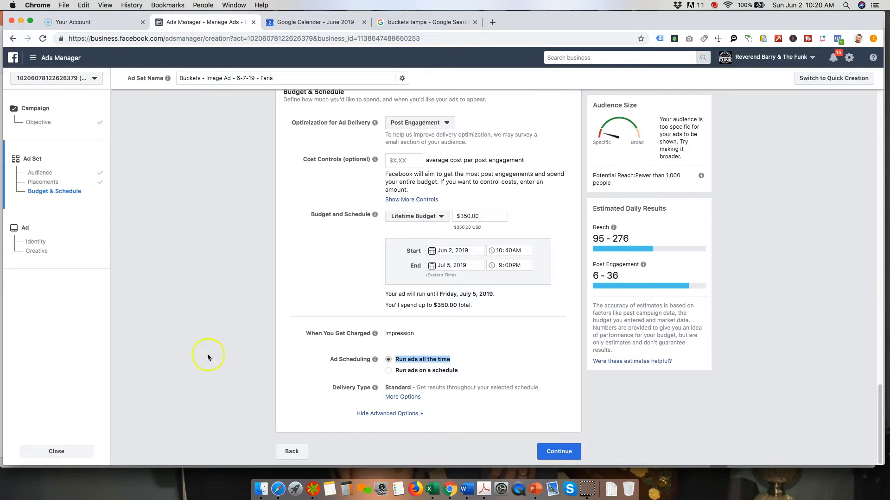
click(179, 348)
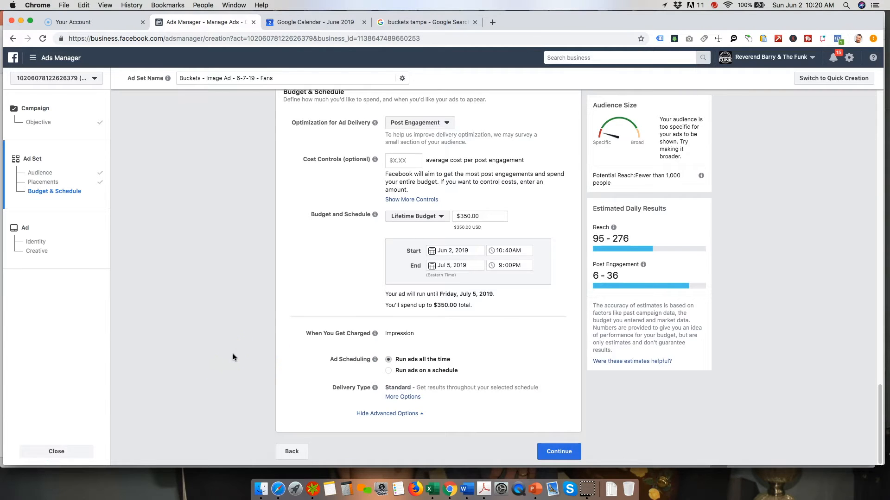
scroll(183, 302, up, 1)
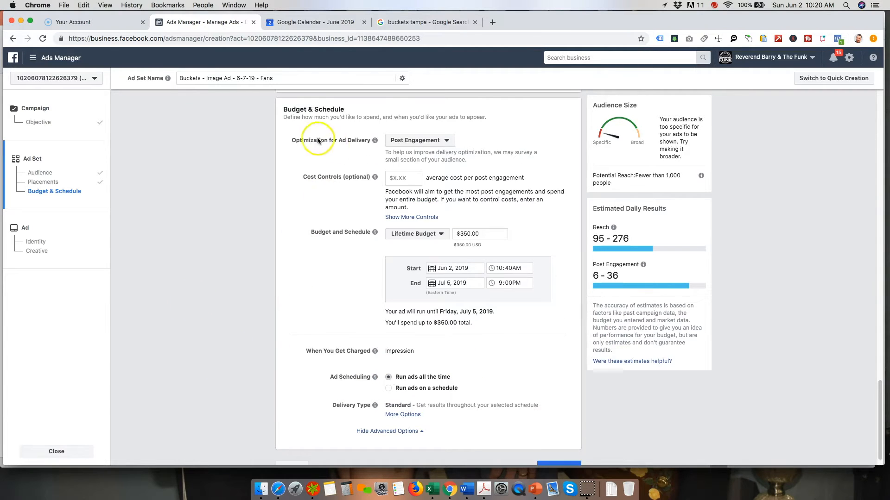
click(414, 140)
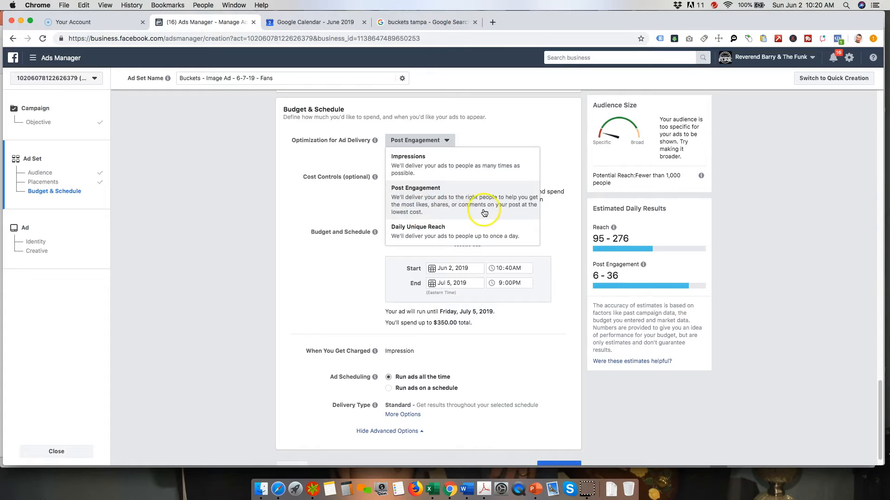
click(181, 193)
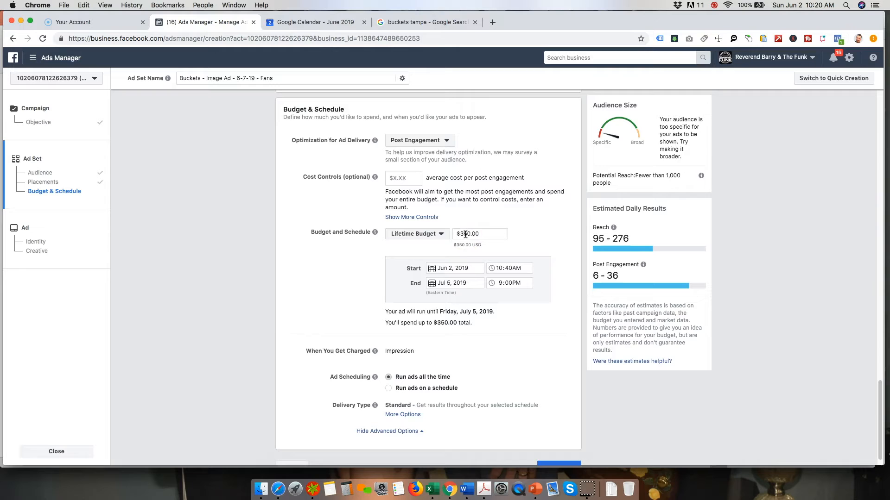
Set the lifetime budget to $10.00.
click(462, 233)
drag(460, 233, 475, 237)
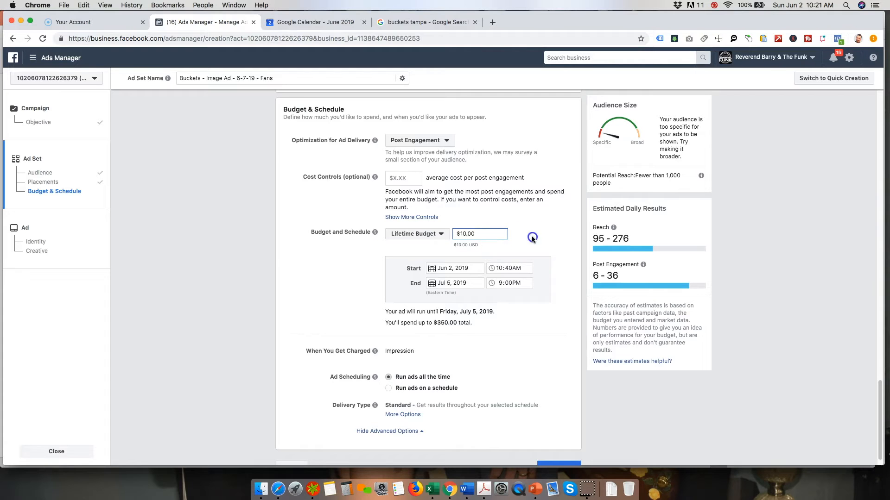
text(10)
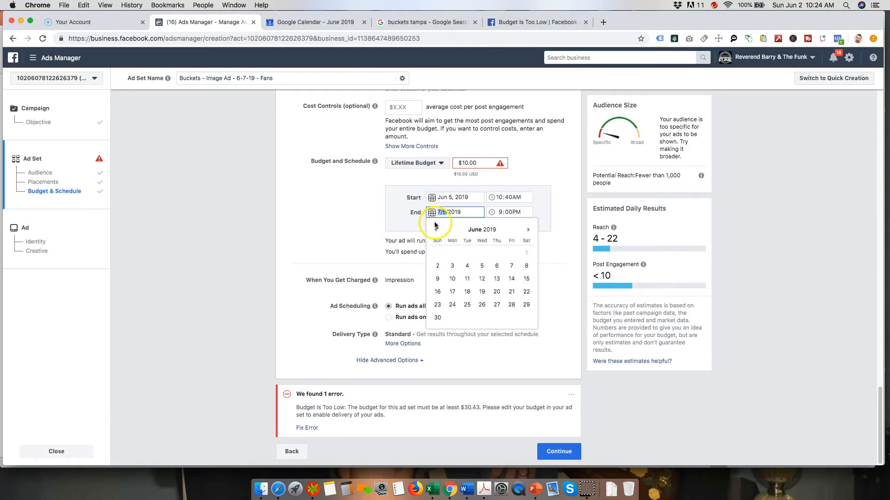
Set the ad set's end date to June 7, 2019 and start date to June 4, 2019, and continue to the ad setup.
click(510, 267)
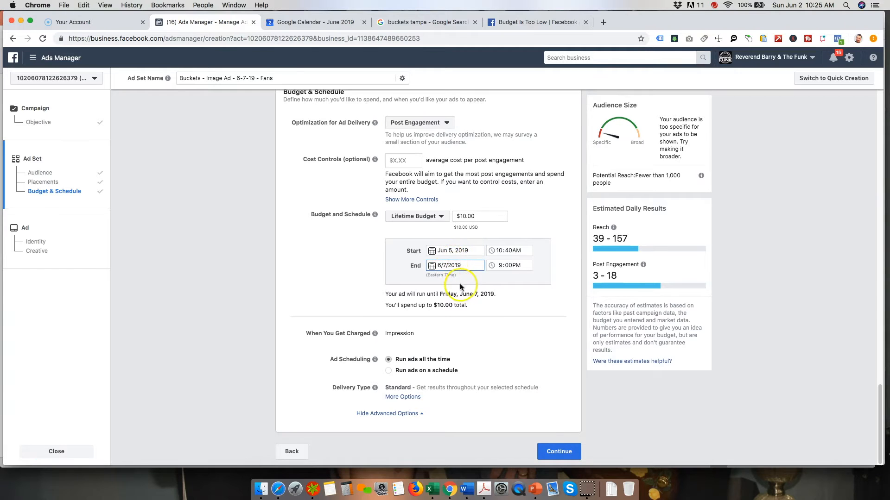
click(457, 250)
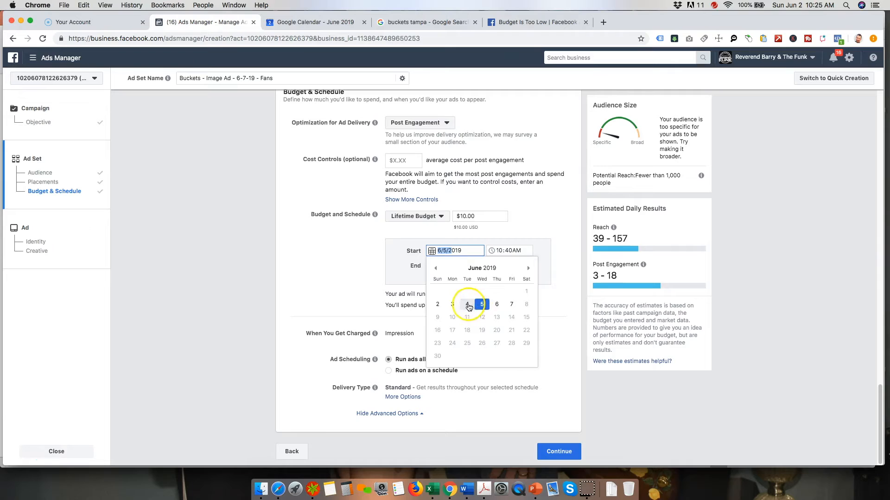
click(468, 304)
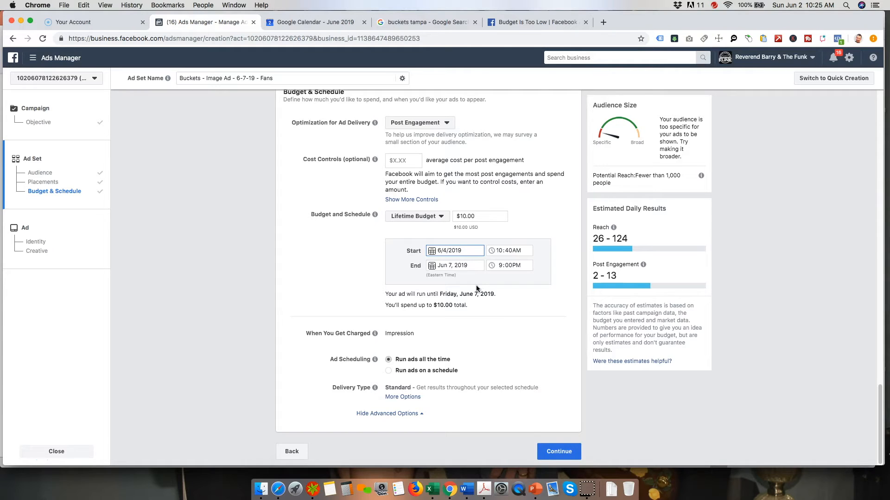
click(498, 296)
click(533, 302)
click(576, 451)
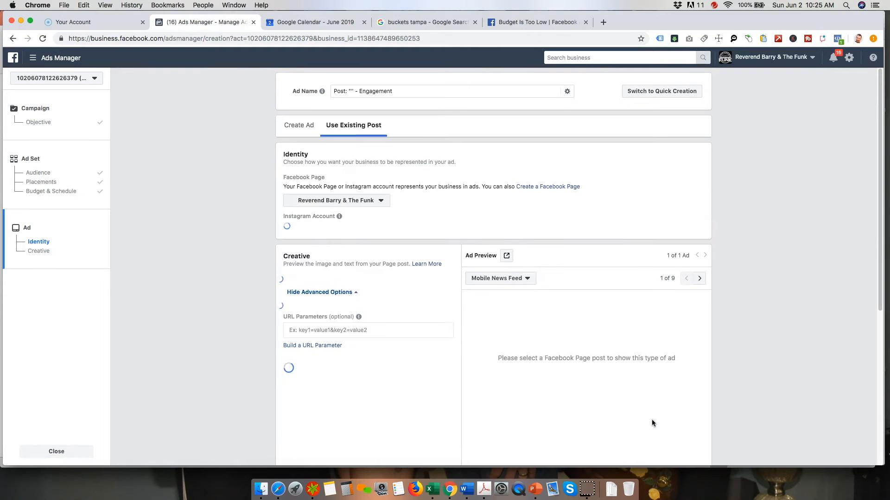
triple_click(405, 95)
right_click(373, 91)
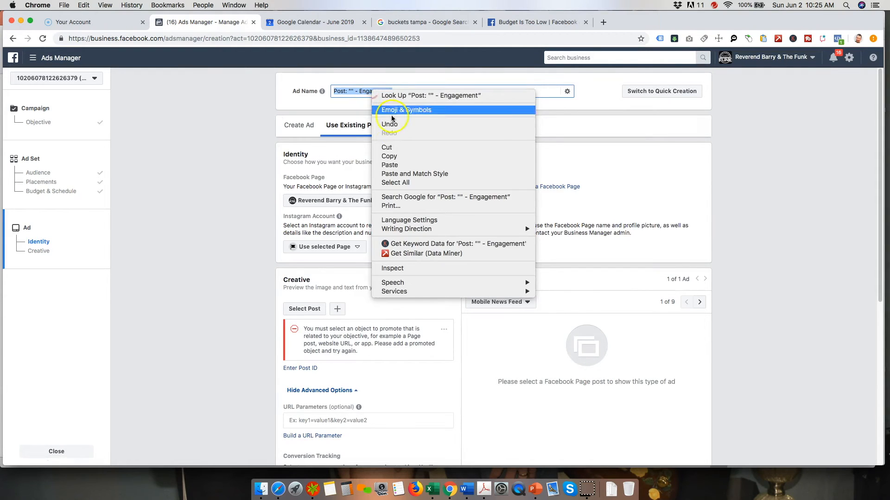
click(390, 165)
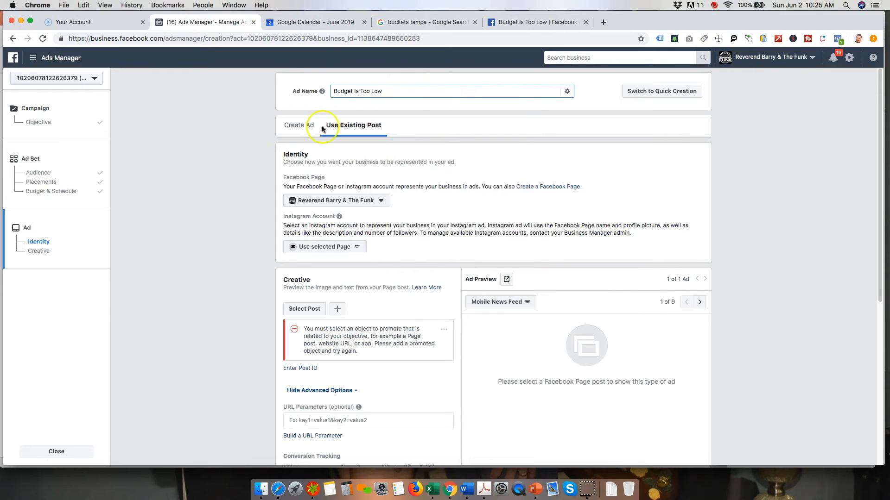
drag(402, 91, 329, 91)
key(BackSpace)
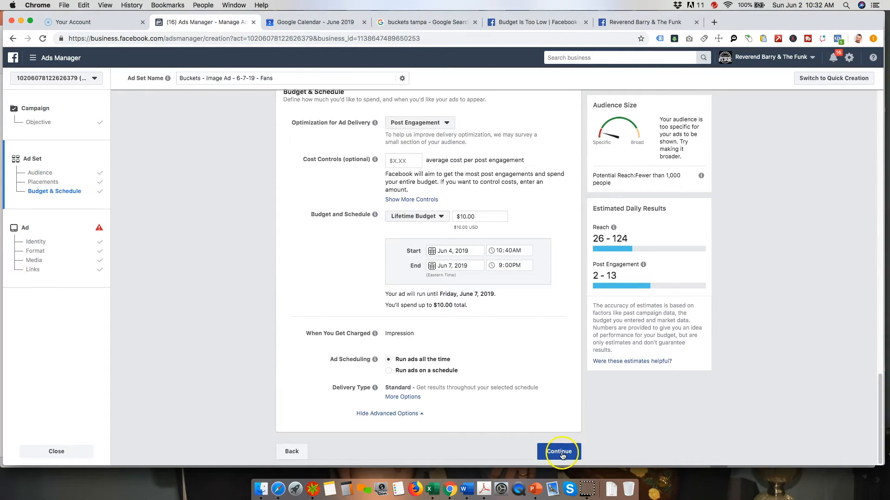
Continue from the ad set to the ad setup and name the ad "Buckets - Image Ad - 6-7-19".
click(561, 453)
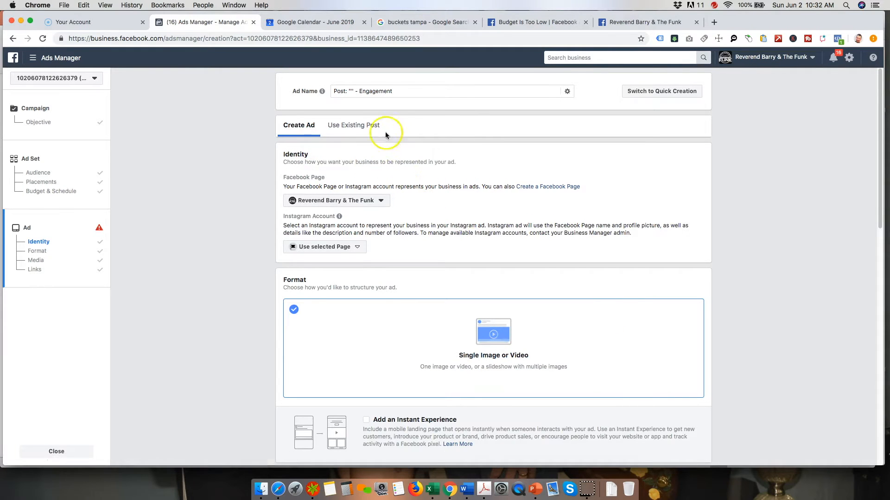
mouse_move(293, 93)
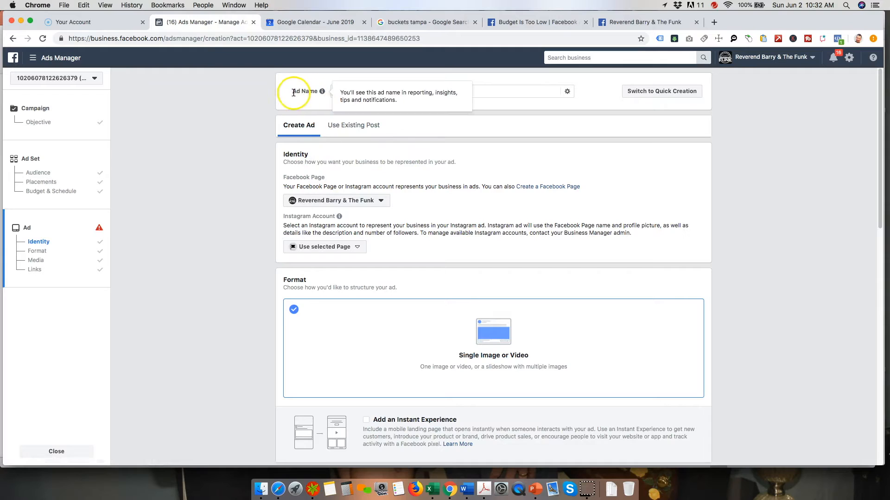
click(447, 90)
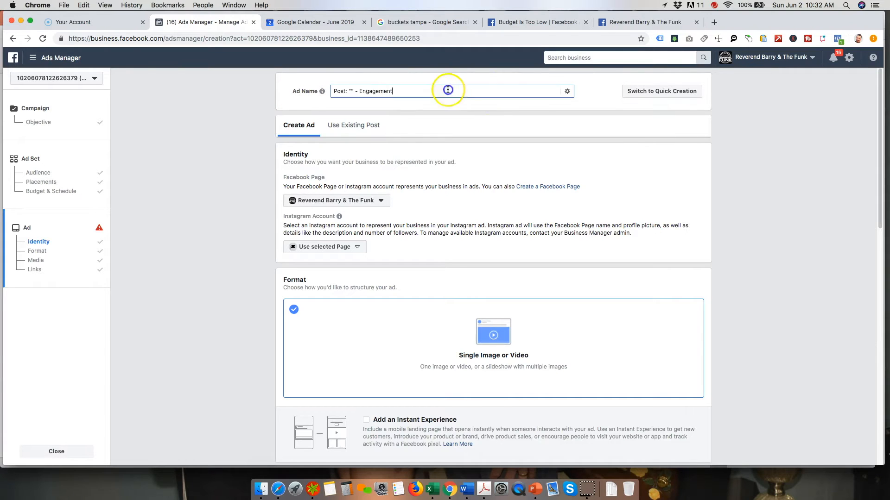
key(super+a)
text(Buckets - Image Ad - 6-7-19)
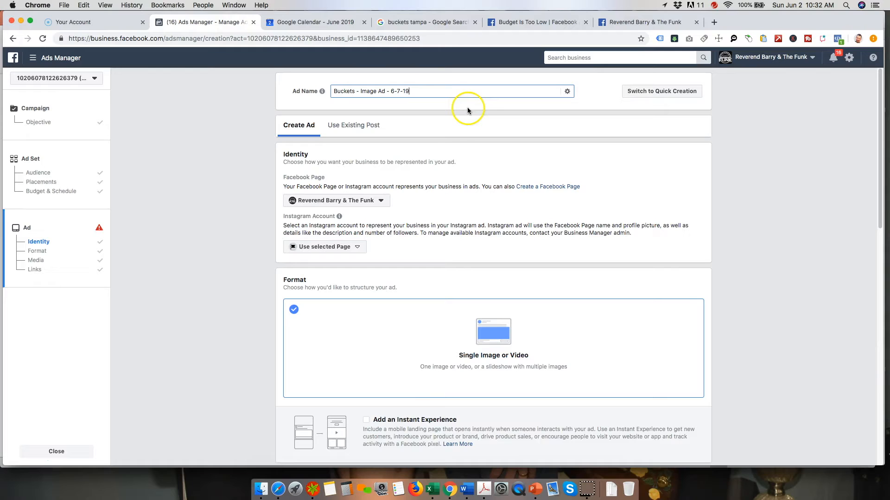
click(241, 149)
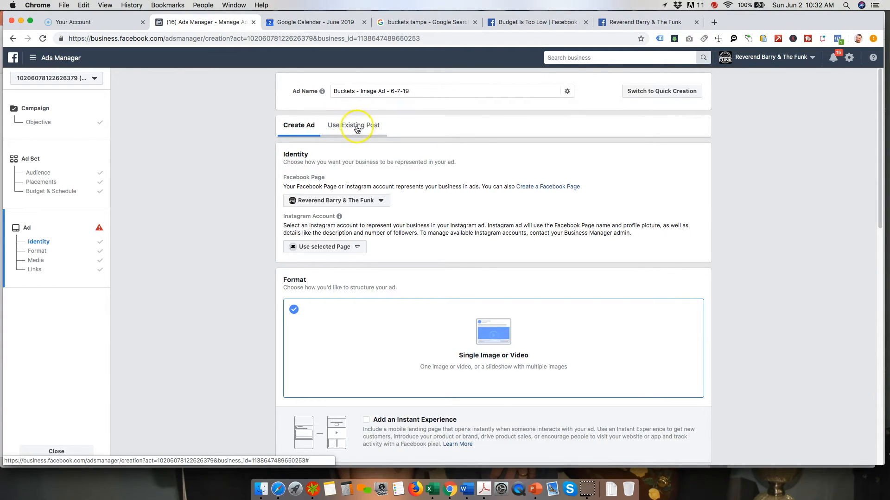
Look over the Facebook Page's existing posts available for the ad without selecting one.
click(295, 131)
click(366, 130)
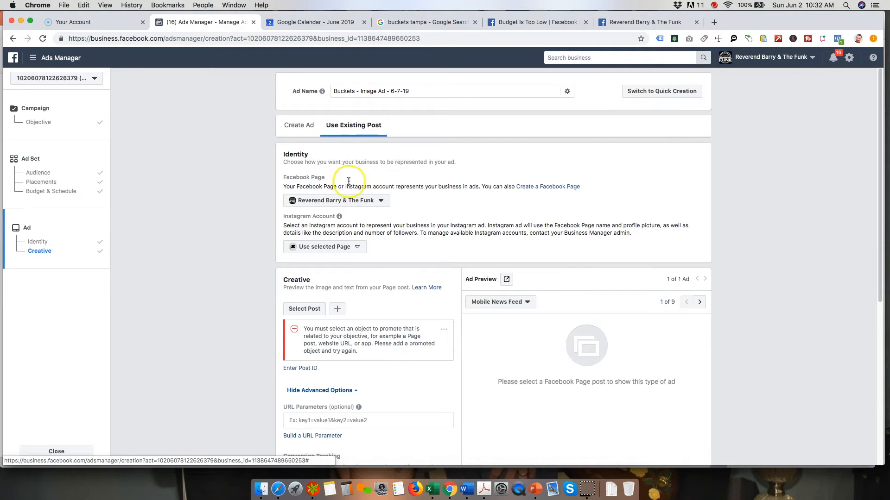
click(303, 312)
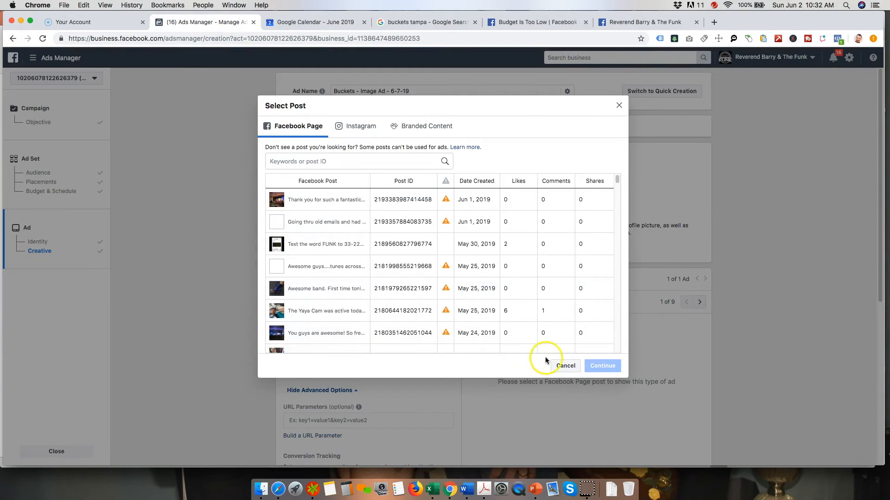
click(565, 365)
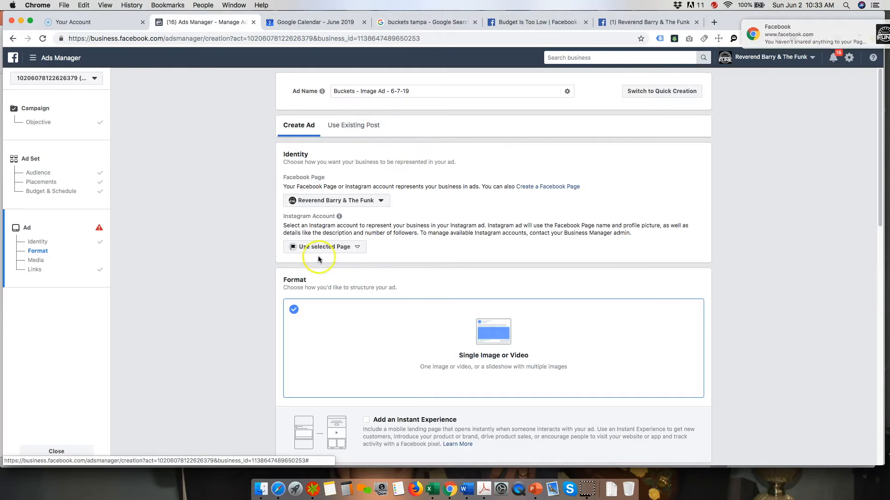
Choose the reverendbarryandthefunk Instagram account to represent the business in the newly created ad.
scroll(807, 314, down, 1)
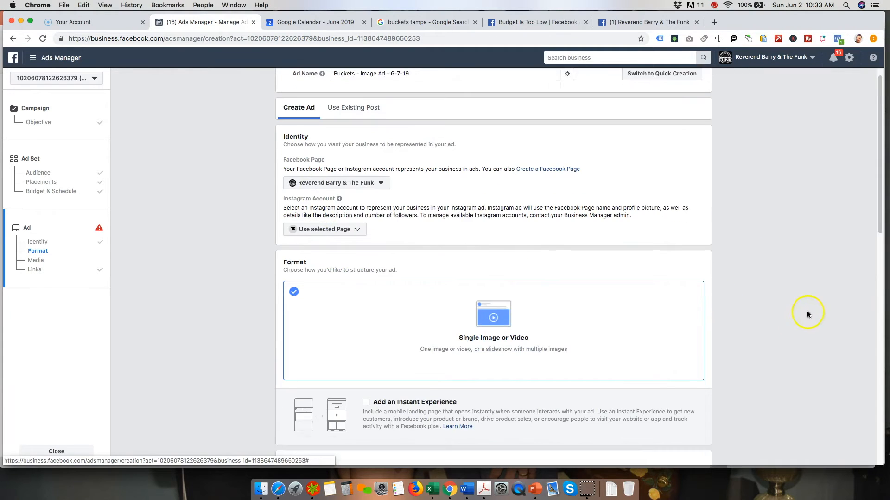
click(334, 232)
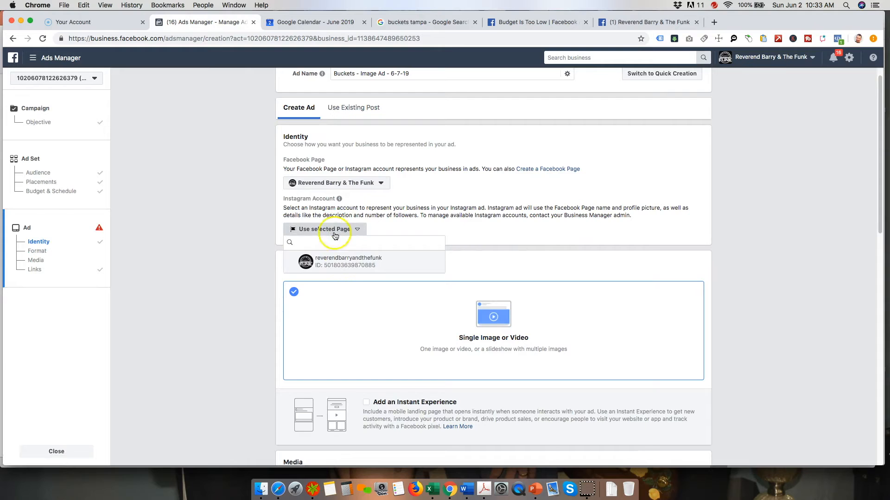
click(345, 260)
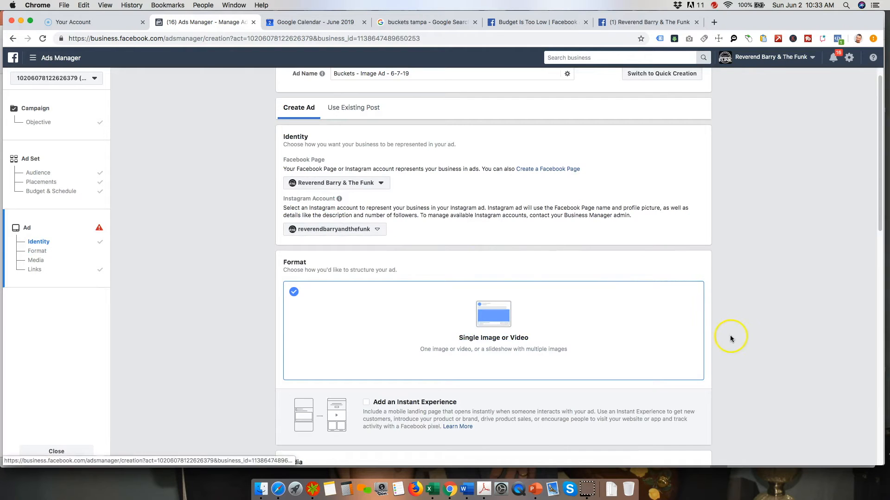
Keep the single image or video format for the ad and choose to add an image as its media.
scroll(732, 336, down, 8)
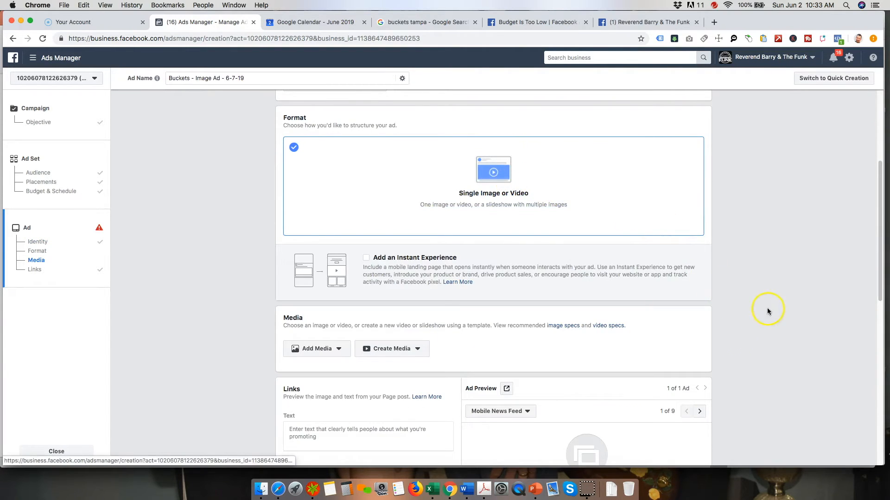
scroll(767, 308, down, 1)
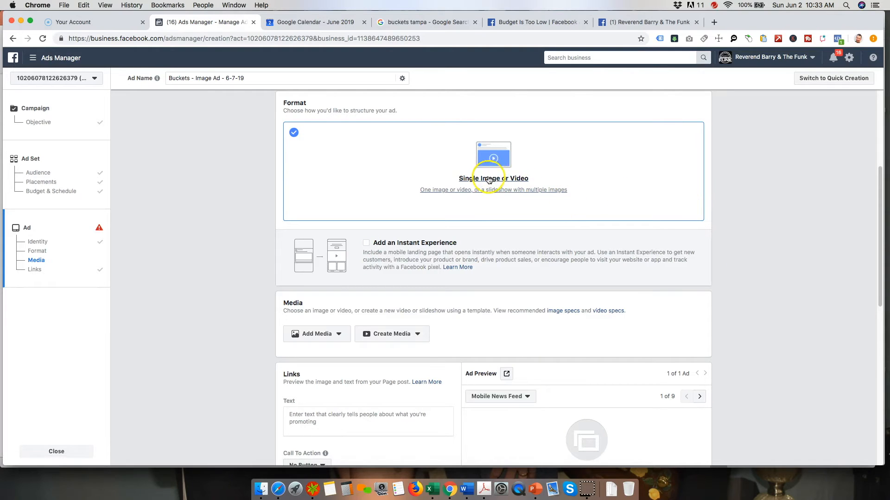
click(547, 190)
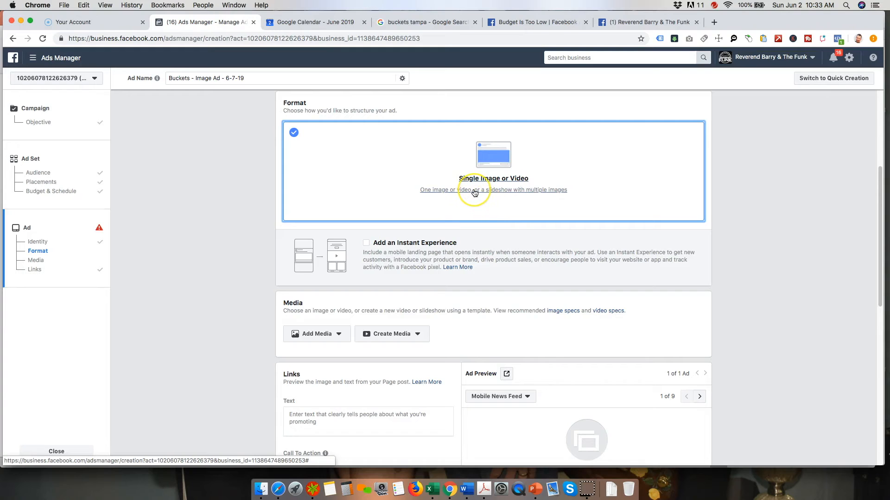
scroll(245, 352, down, 2)
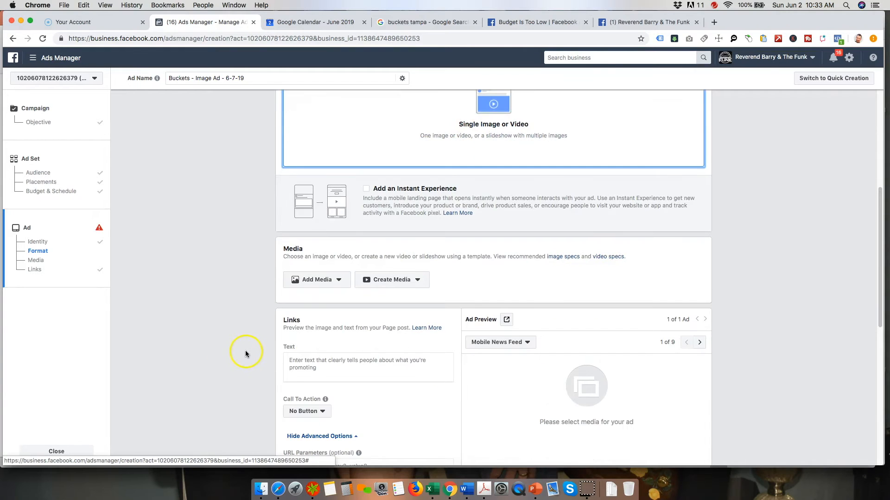
click(320, 280)
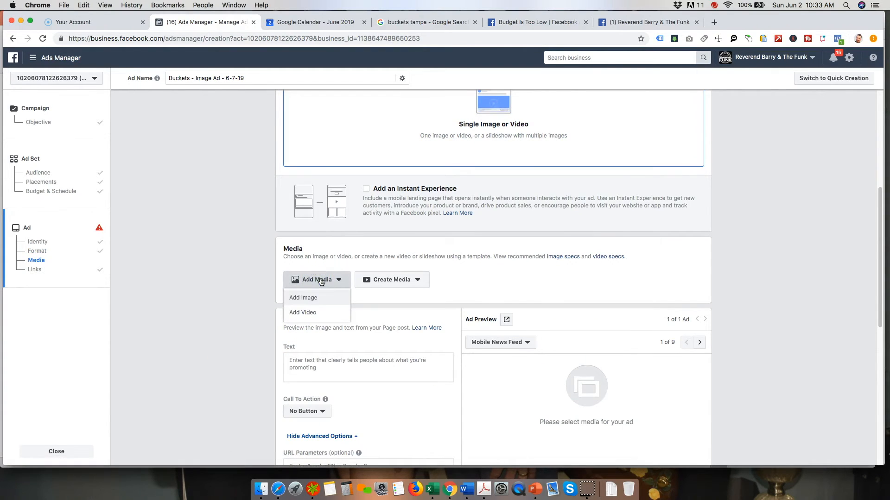
click(303, 298)
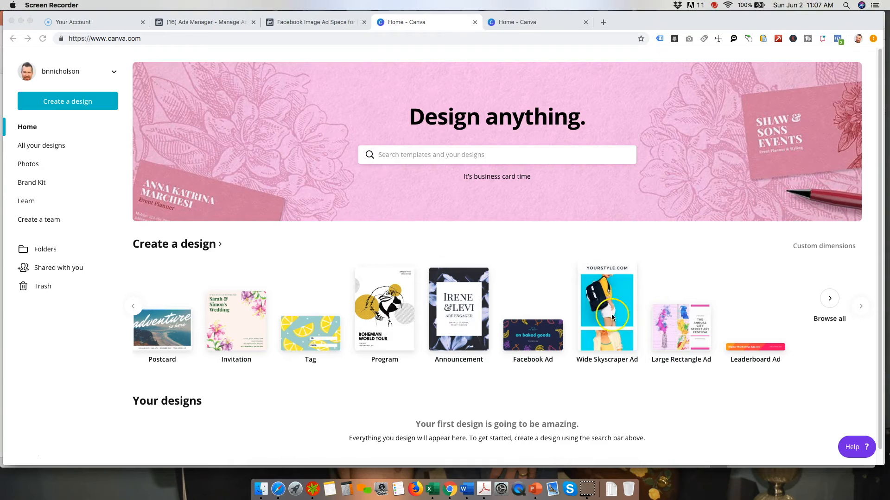
Switch to Safari and examine the Canva pricing page, comparing the free plan's features with Canva Pro's, including design resizing.
click(278, 488)
scroll(685, 428, up, 3)
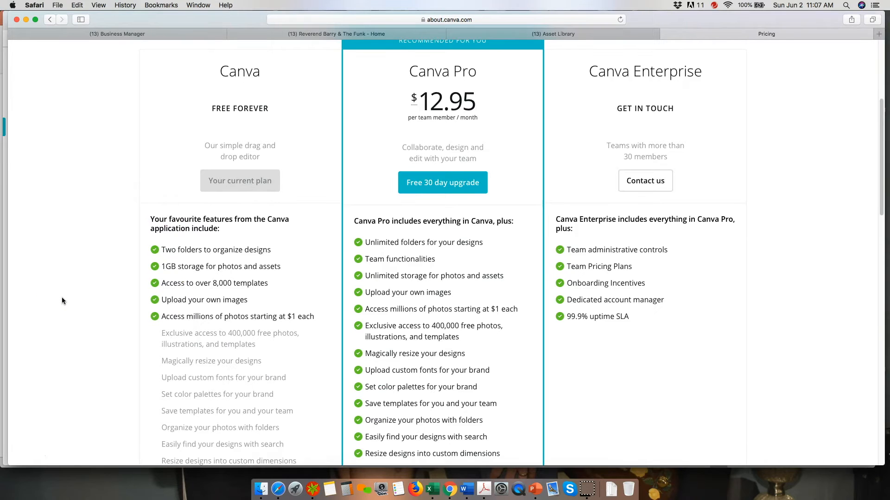
scroll(62, 299, up, 5)
scroll(62, 299, down, 5)
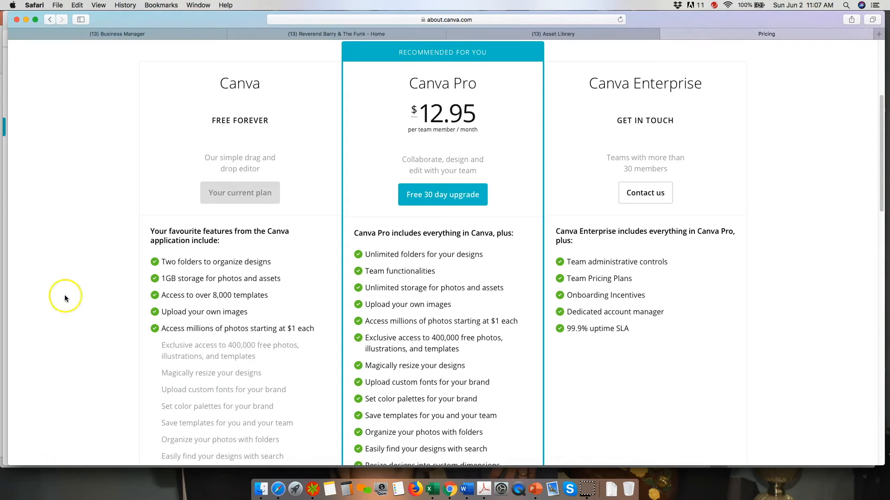
scroll(113, 258, down, 5)
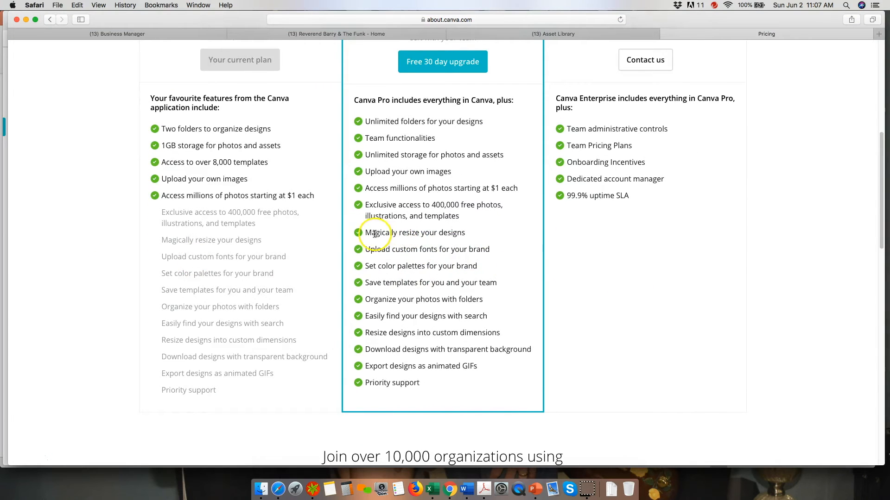
drag(376, 233, 521, 250)
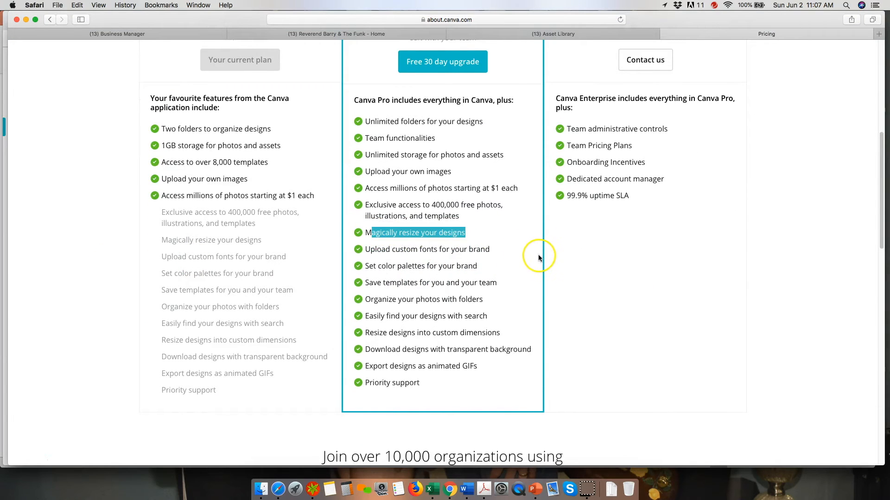
click(579, 272)
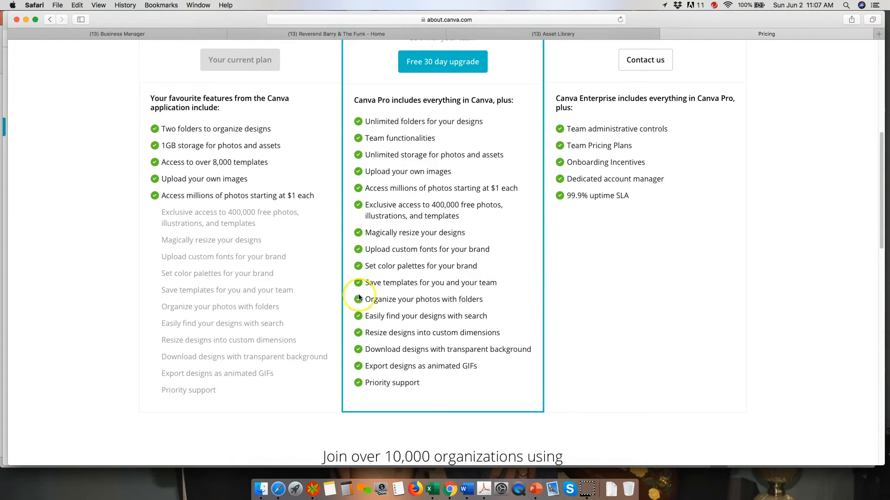
Switch back to Canva in Chrome and create a new blank 1200 × 628 px Facebook Ad design.
click(450, 489)
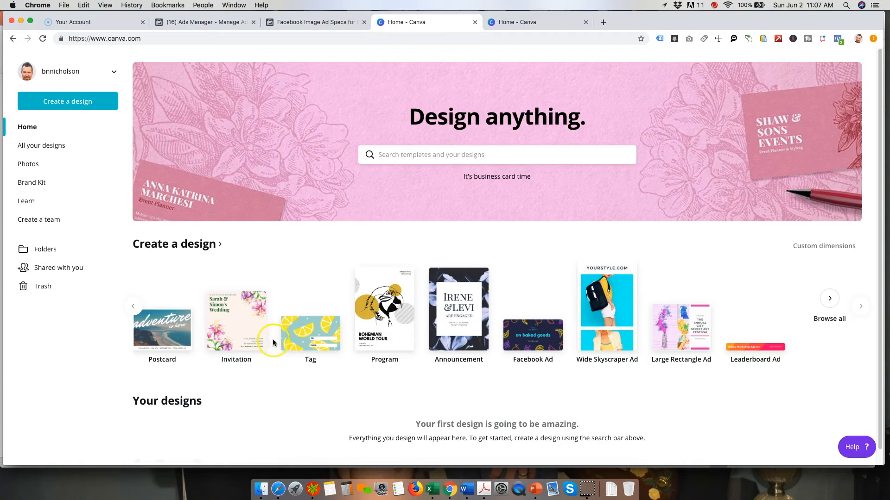
click(398, 392)
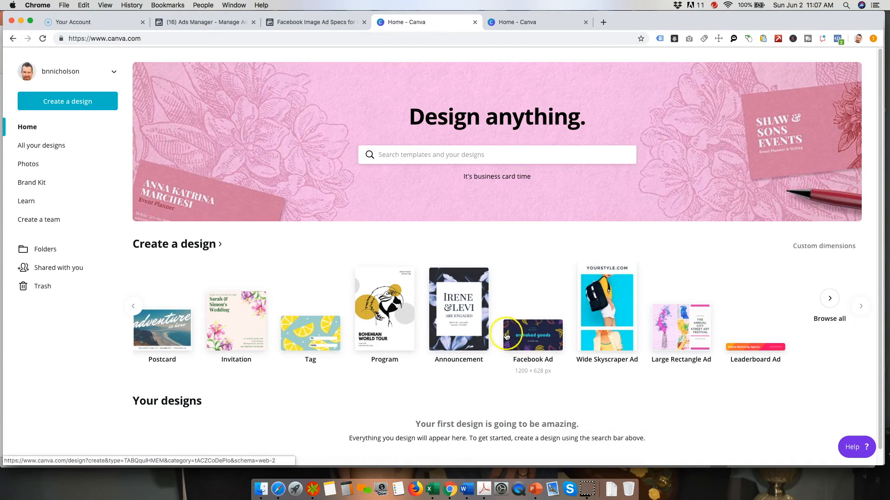
click(530, 344)
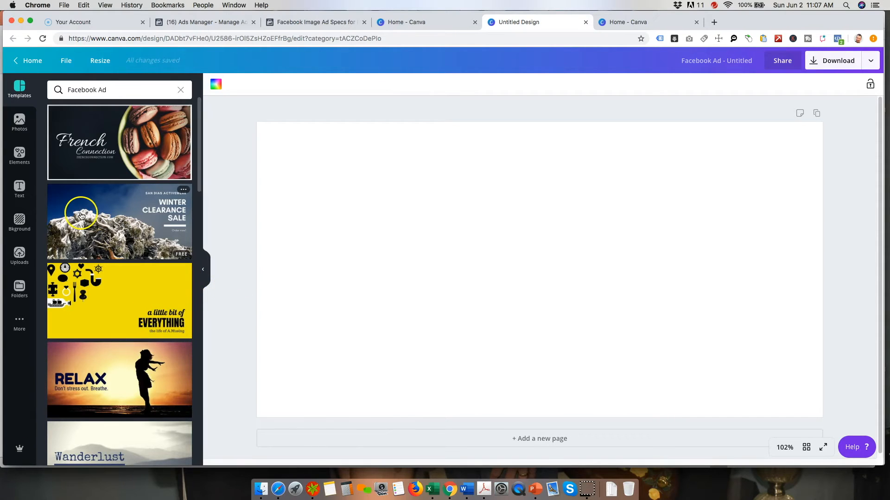
Look through the uploaded images in Canva for a band photo suitable for the ad.
click(20, 254)
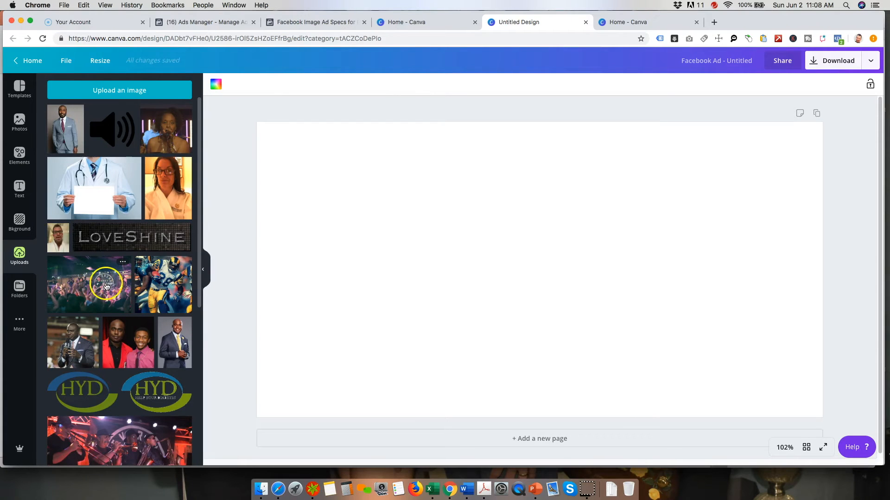
scroll(125, 325, down, 3)
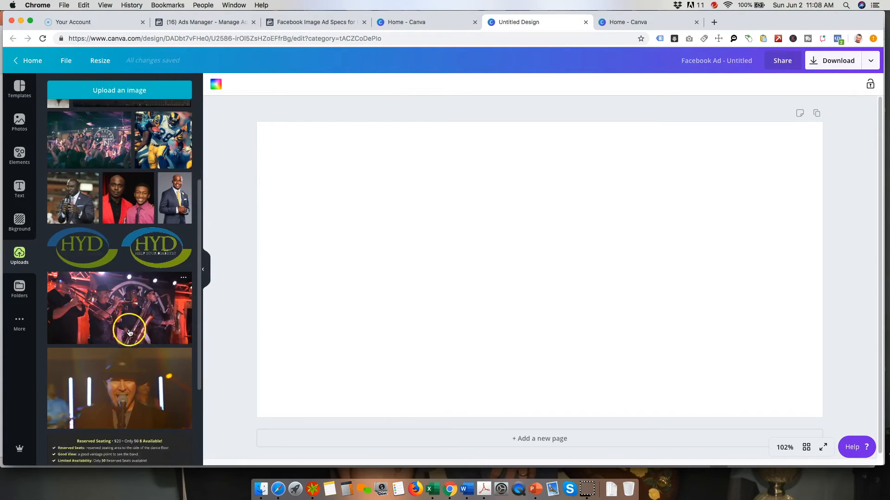
scroll(129, 332, down, 1)
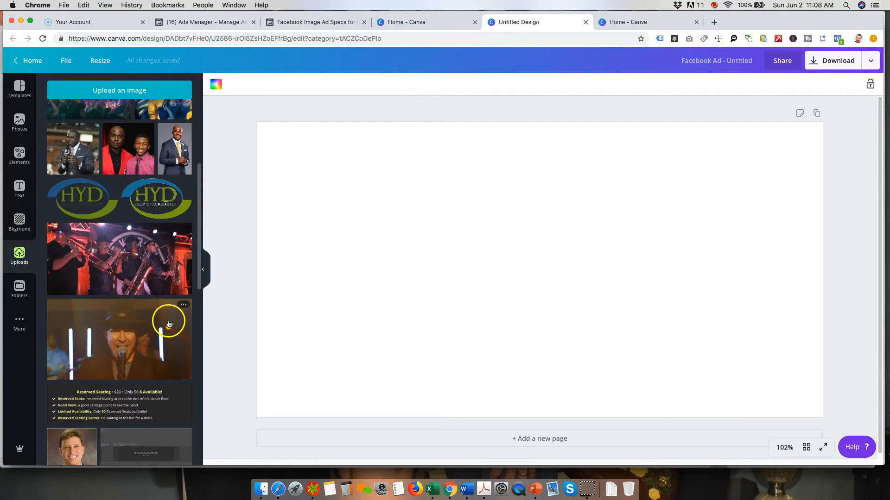
scroll(168, 324, down, 4)
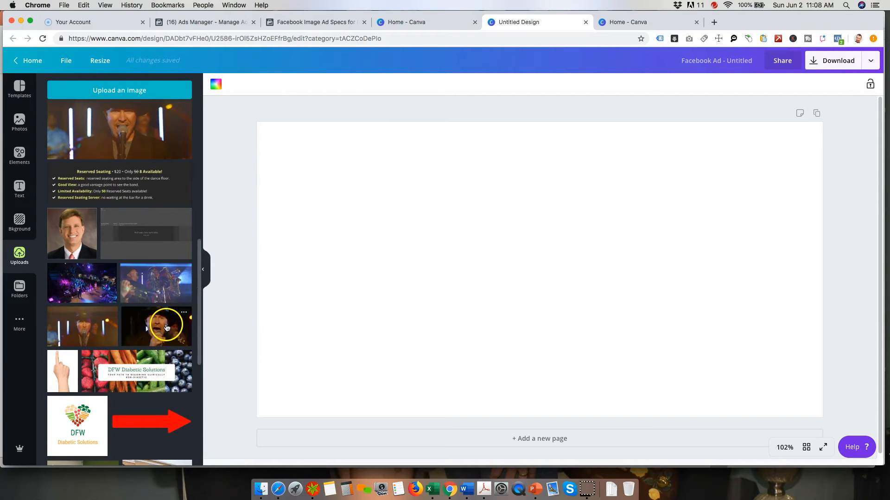
scroll(166, 328, down, 5)
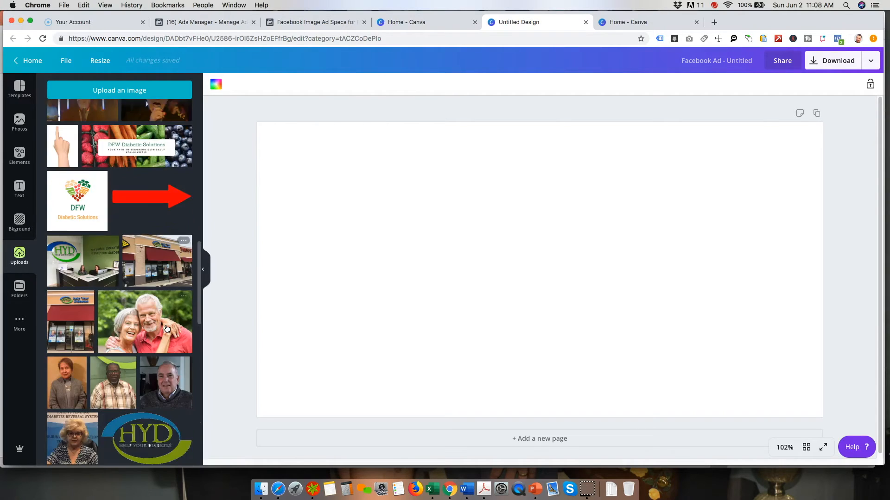
scroll(167, 329, down, 2)
scroll(167, 329, down, 6)
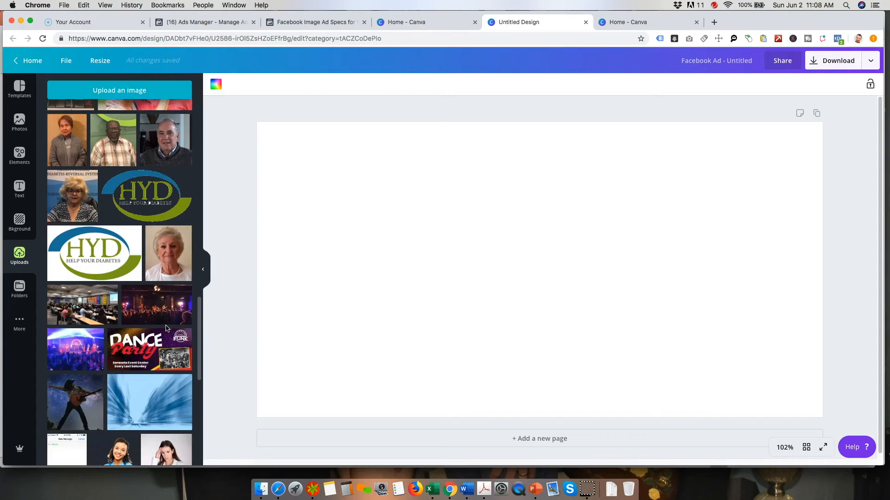
scroll(167, 329, down, 2)
click(81, 366)
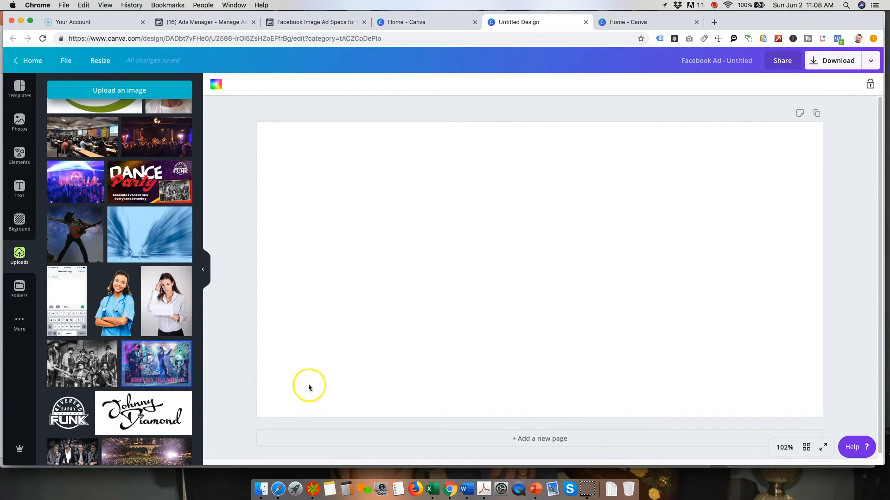
scroll(158, 338, up, 7)
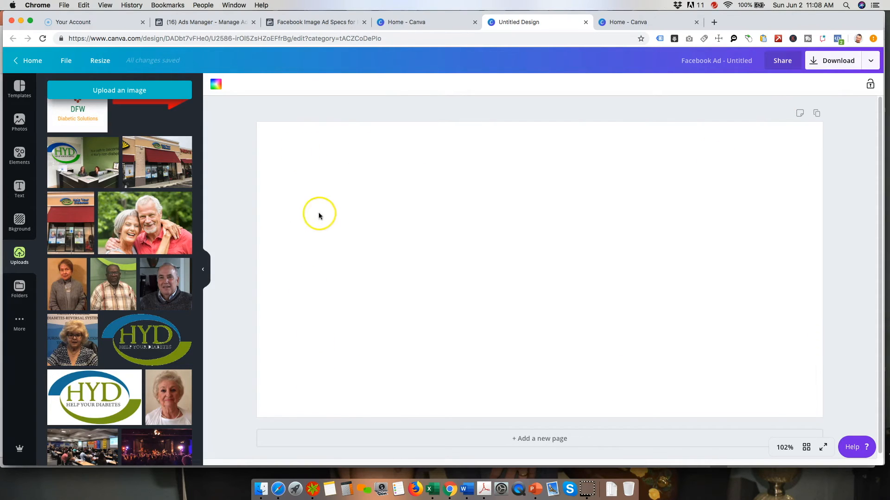
scroll(188, 225, down, 15)
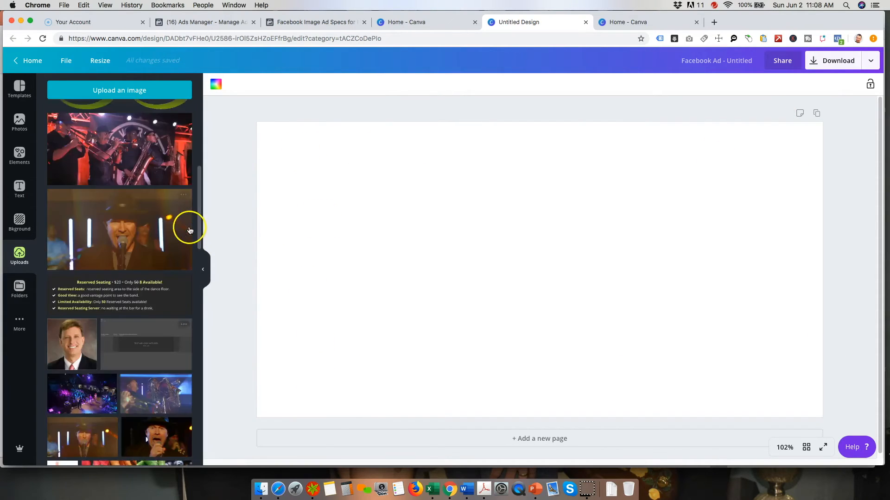
Place the uploaded photo of the band playing to a crowd with raised hands on the blank design, aligned to the upper-left corner.
scroll(189, 230, up, 5)
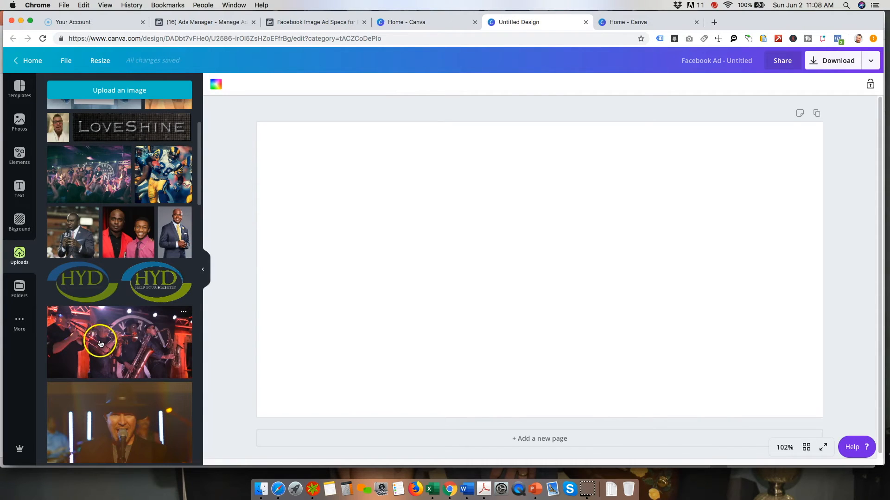
click(177, 332)
drag(98, 179, 463, 214)
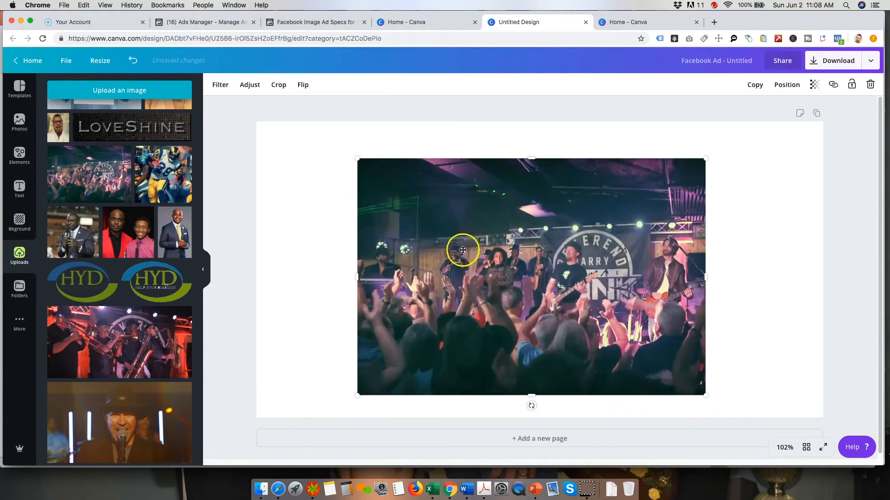
drag(454, 274, 357, 237)
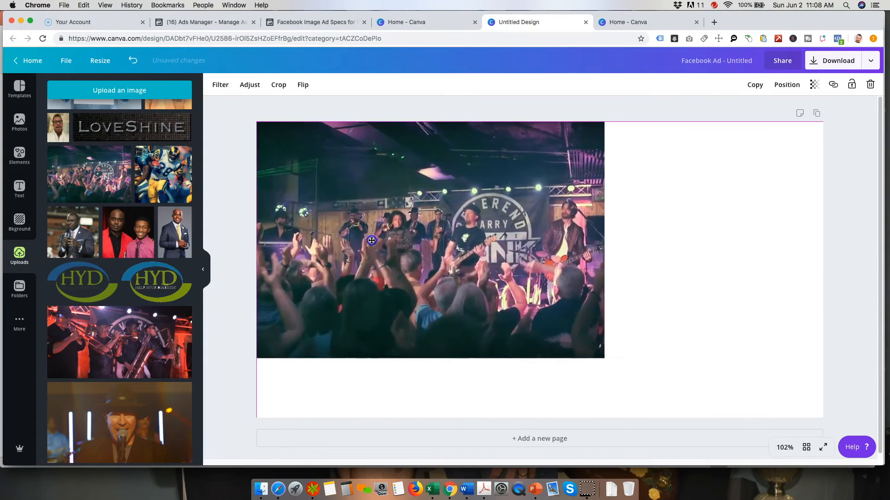
Enlarge and reposition the concert photo so it covers the whole ad canvas with the band and crowd in frame.
drag(603, 350, 652, 387)
drag(588, 337, 678, 341)
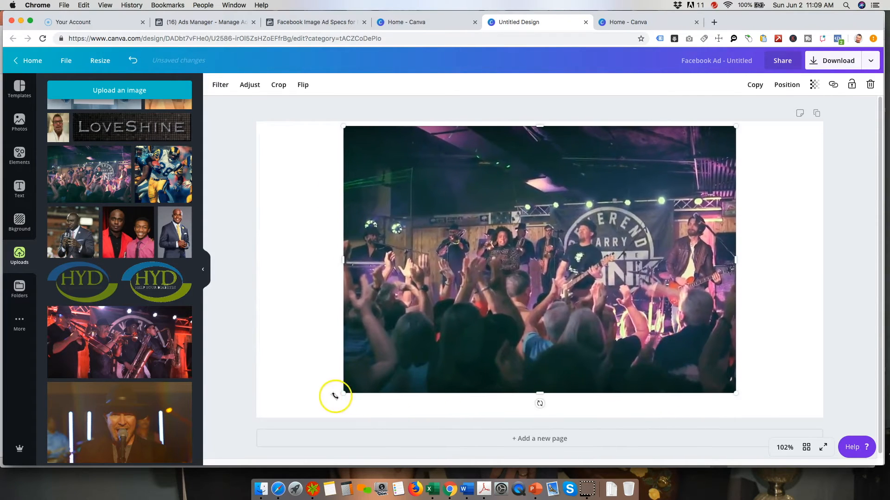
drag(344, 394, 300, 422)
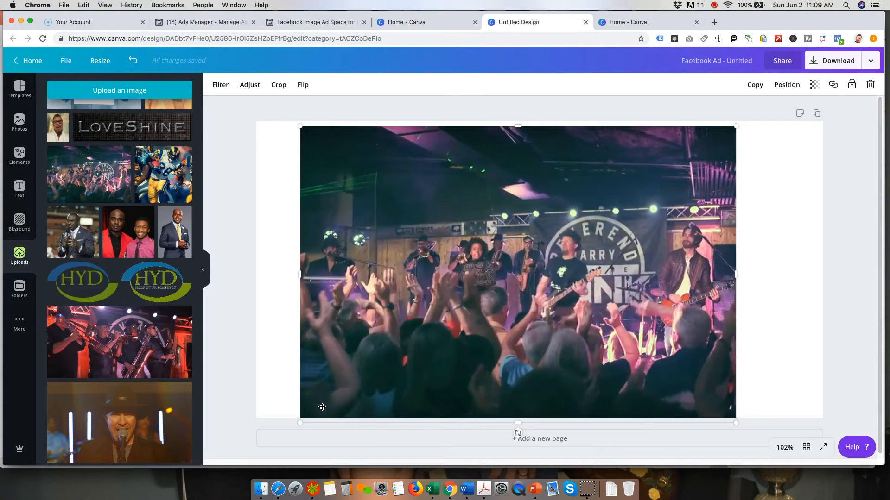
drag(733, 420, 822, 442)
drag(755, 383, 725, 357)
drag(283, 101, 233, 97)
drag(758, 277, 762, 326)
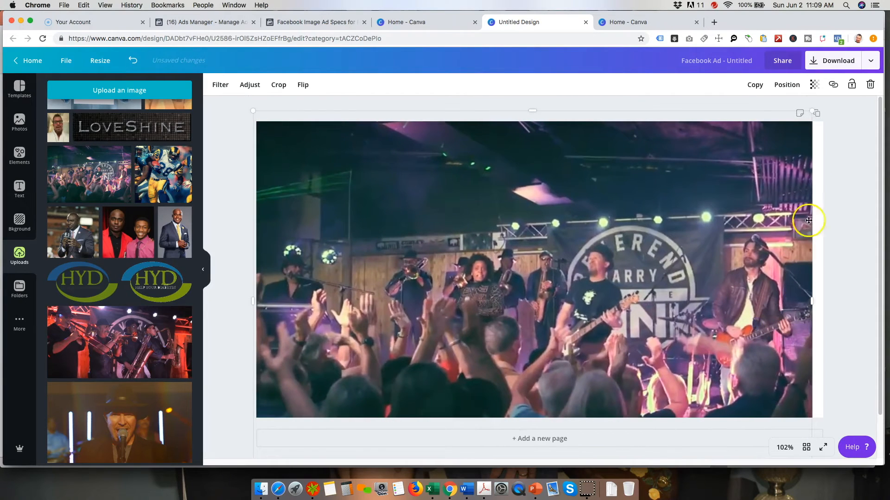
mouse_move(811, 110)
mouse_down()
mouse_move(831, 105)
mouse_move(827, 115)
mouse_up()
mouse_move(738, 210)
mouse_down()
mouse_move(736, 235)
mouse_move(738, 221)
mouse_up()
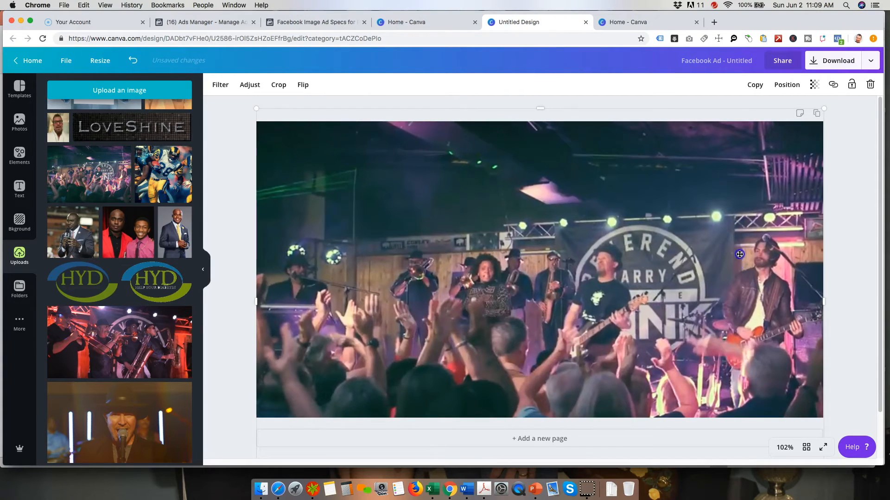
drag(739, 254, 739, 247)
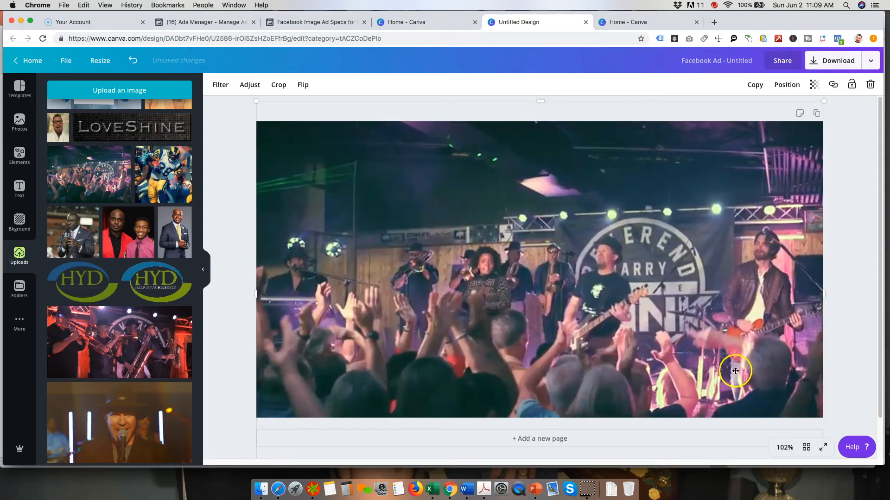
mouse_move(734, 369)
mouse_down()
mouse_move(730, 360)
mouse_move(731, 368)
mouse_up()
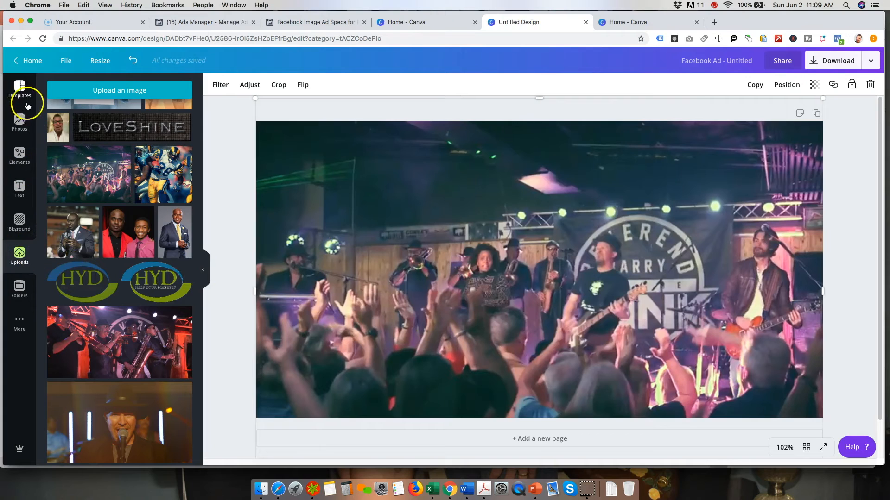
Add a heading text box to the ad and move it over the dark area near the photo's upper edge.
click(21, 185)
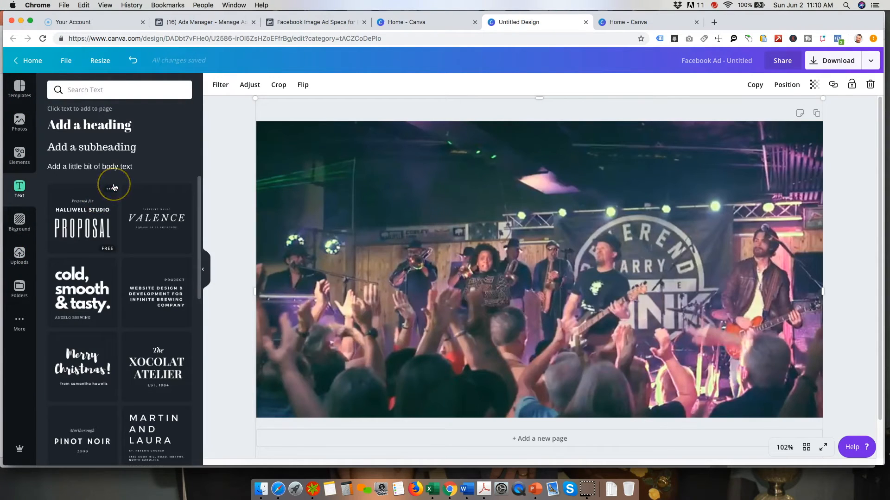
drag(199, 274, 208, 290)
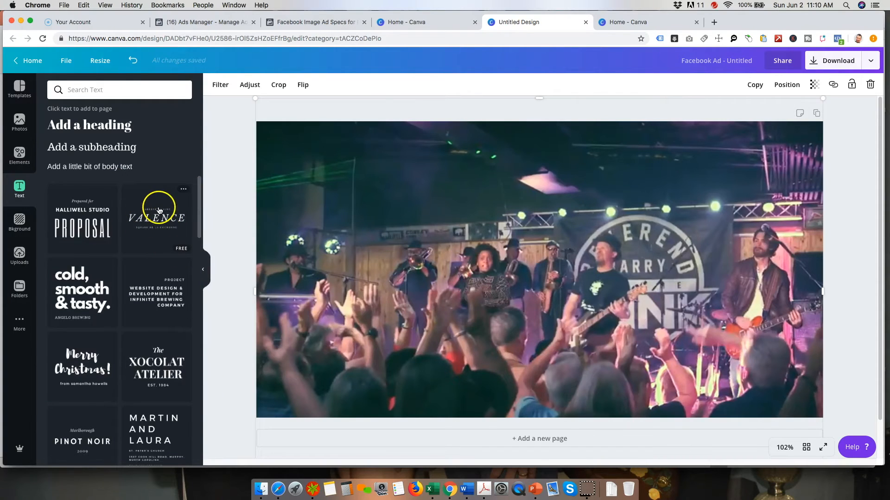
click(103, 126)
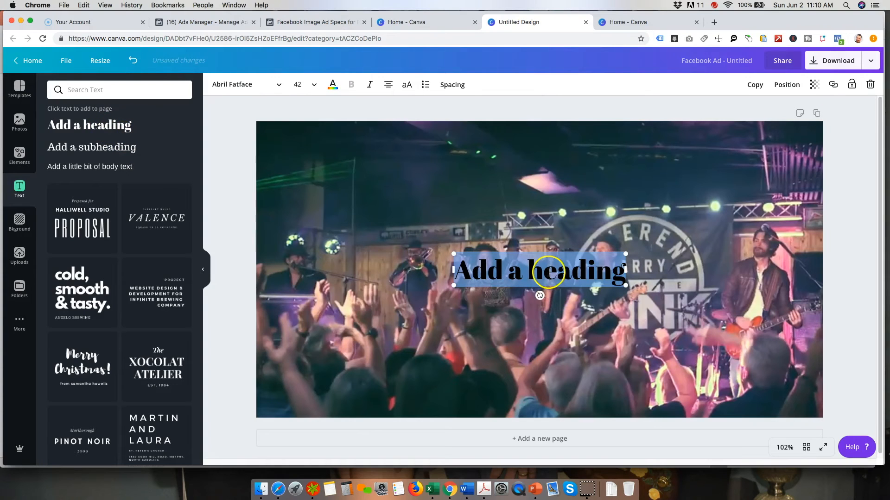
drag(545, 248, 543, 143)
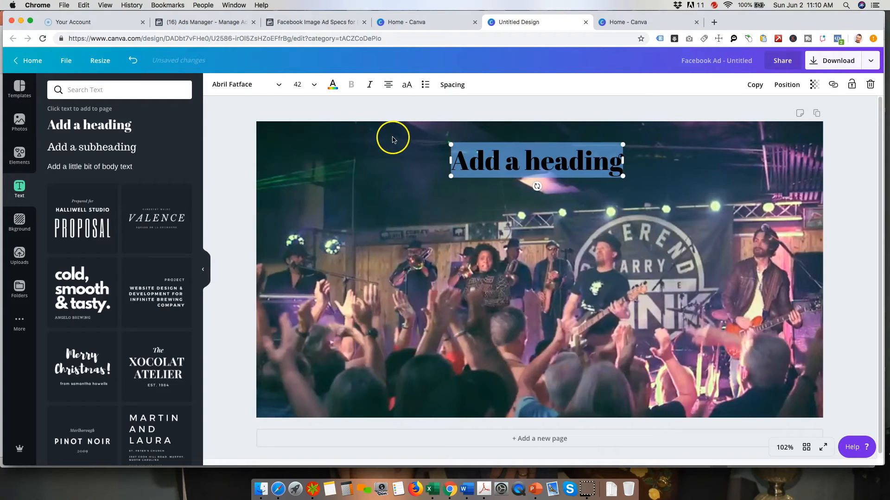
Set the heading's font to Abang and its text colour to white.
click(276, 86)
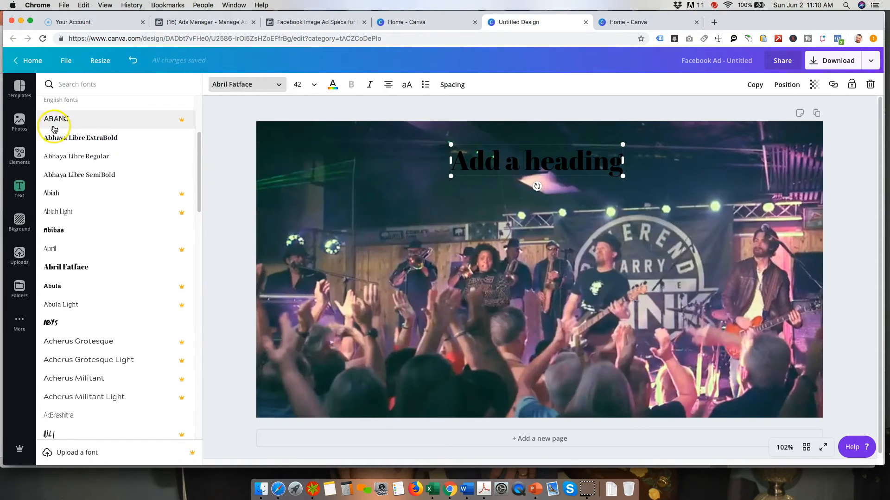
click(90, 126)
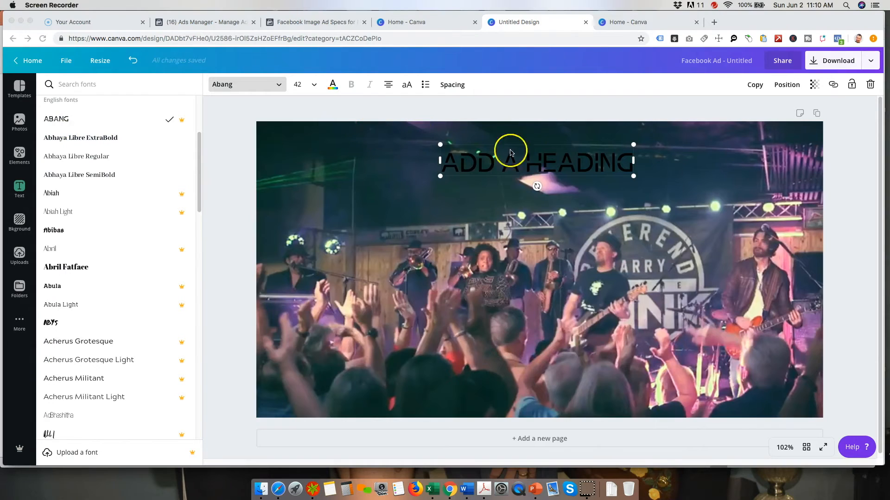
double_click(543, 161)
click(540, 162)
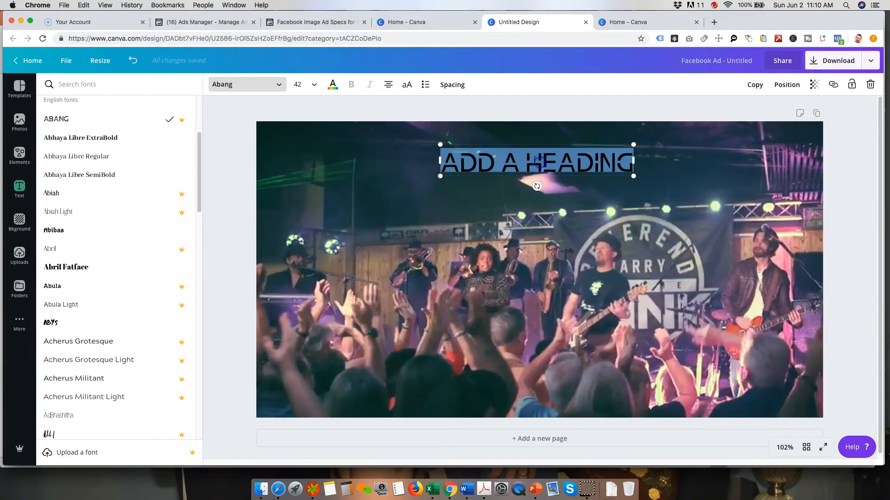
click(332, 87)
click(107, 120)
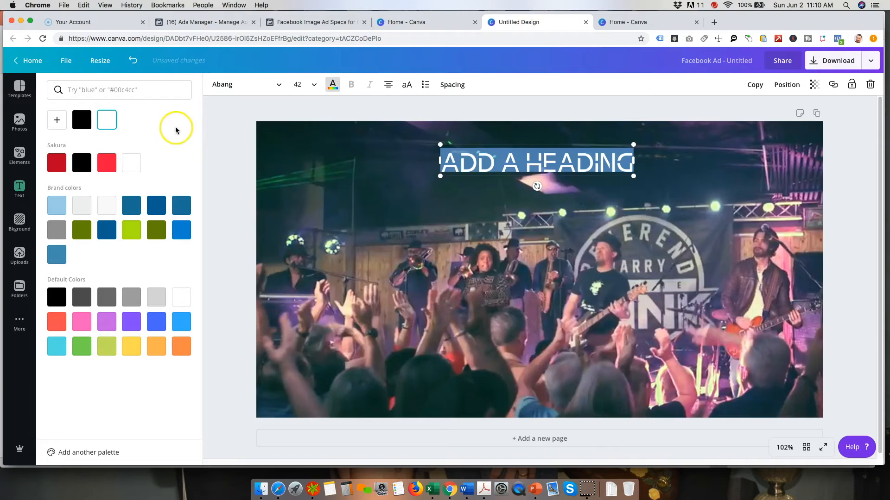
Enlarge the heading to a font size of about 85.8 and centre it horizontally above the band.
drag(440, 145, 337, 134)
drag(634, 176, 652, 162)
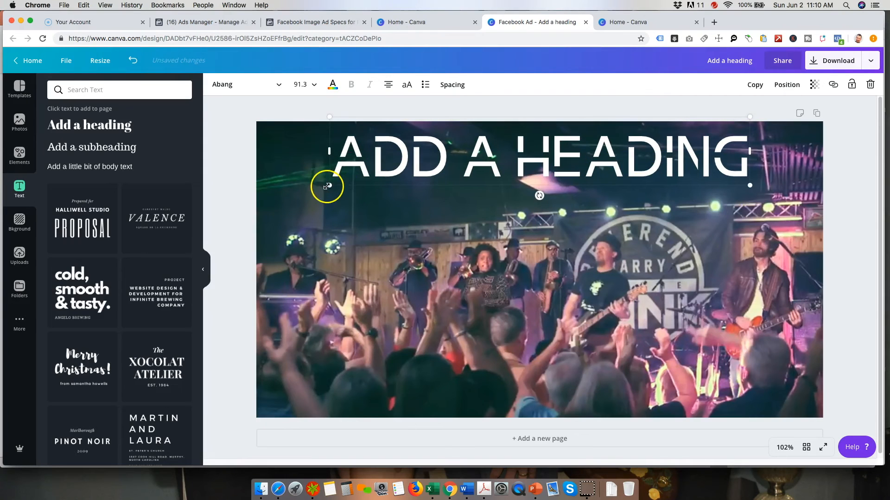
drag(328, 186, 355, 181)
drag(583, 157, 570, 161)
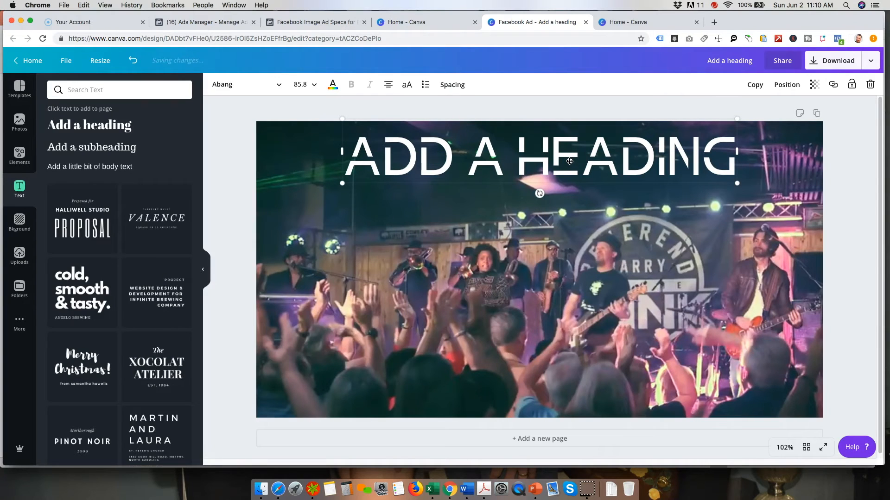
Replace the heading's text with "LIVE THIS FRIDAY" and change its font to Alyssum.
double_click(522, 159)
triple_click(521, 158)
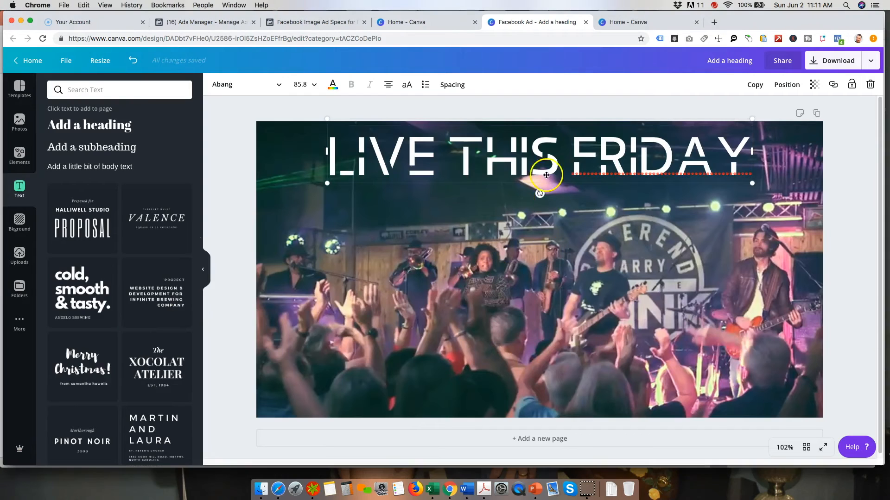
triple_click(539, 156)
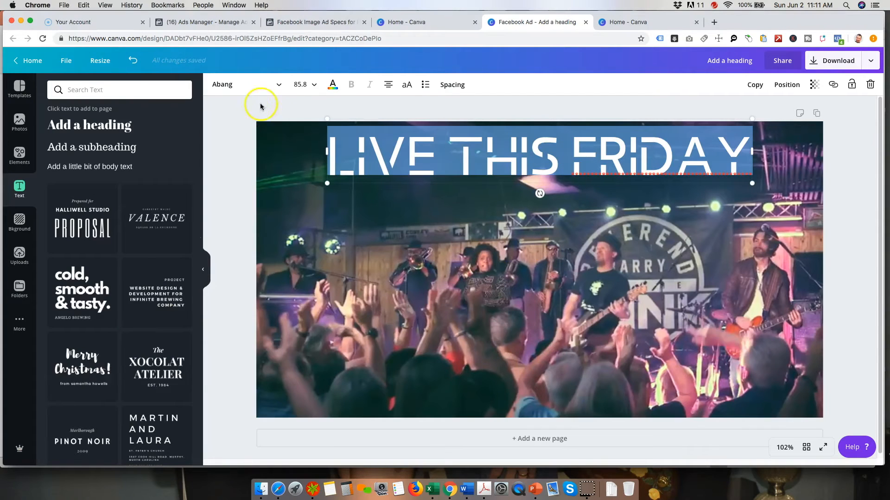
click(279, 85)
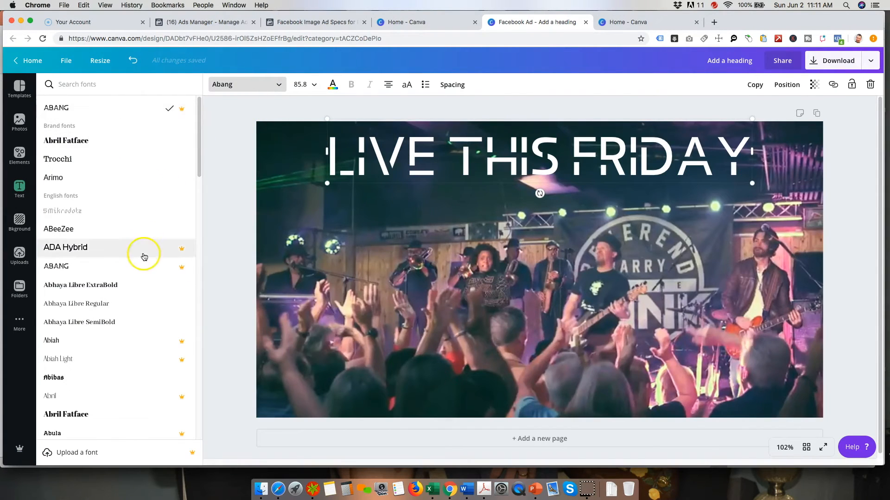
scroll(131, 340, down, 3)
scroll(132, 341, down, 10)
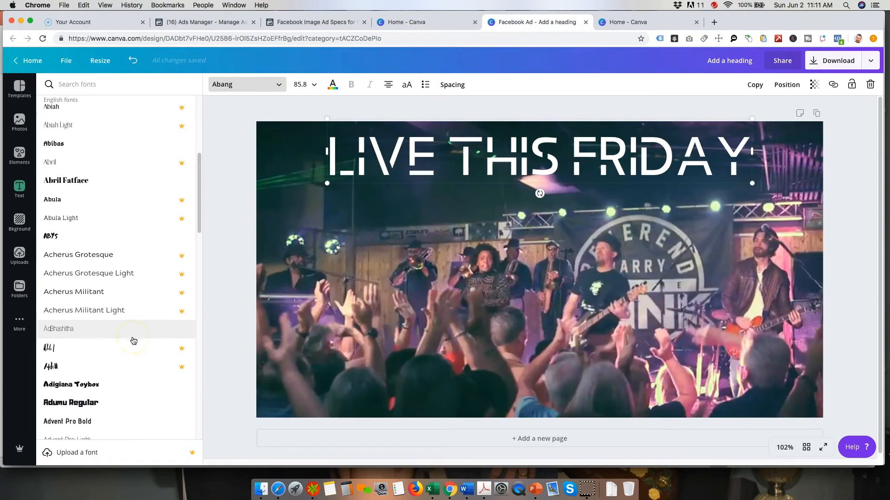
drag(198, 194, 201, 318)
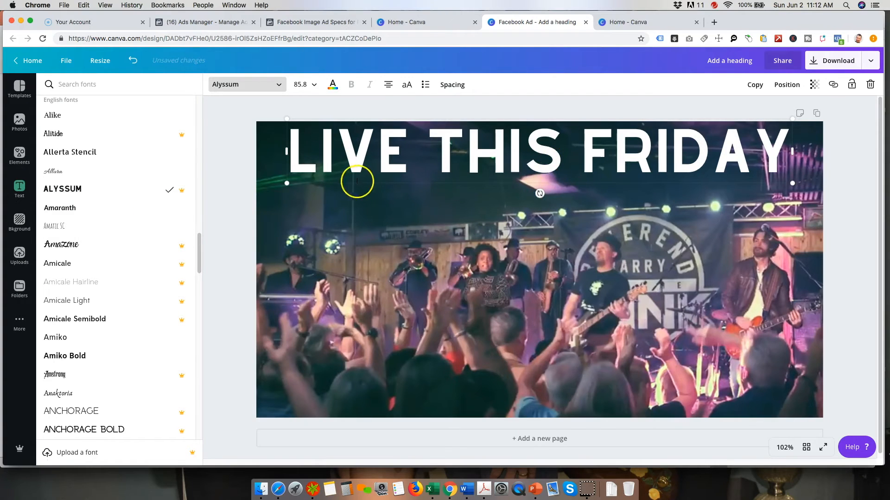
Shrink the "LIVE THIS FRIDAY" heading to a font size of about 80.4 and centre it horizontally on the ad.
drag(288, 182, 319, 179)
click(537, 157)
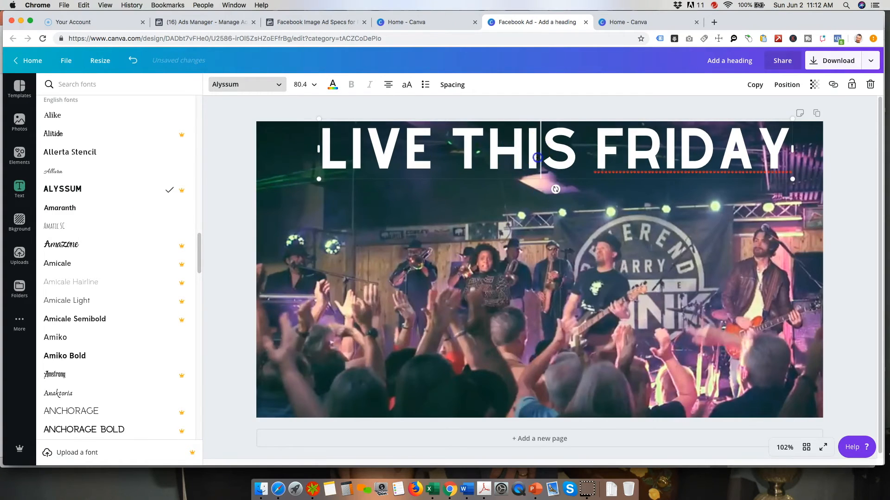
key(Escape)
drag(574, 162, 557, 164)
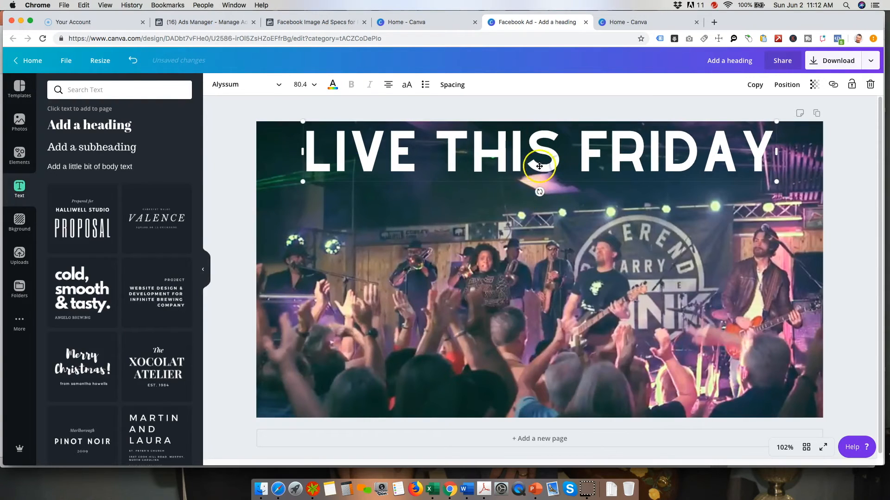
click(522, 249)
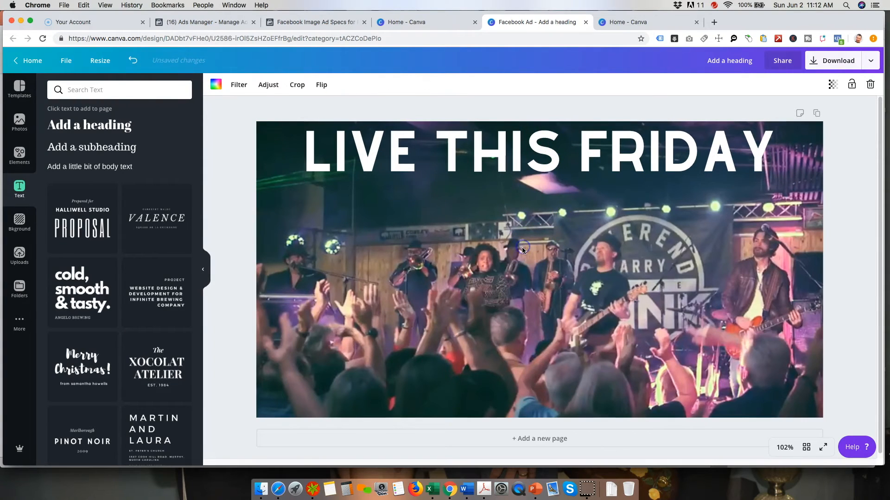
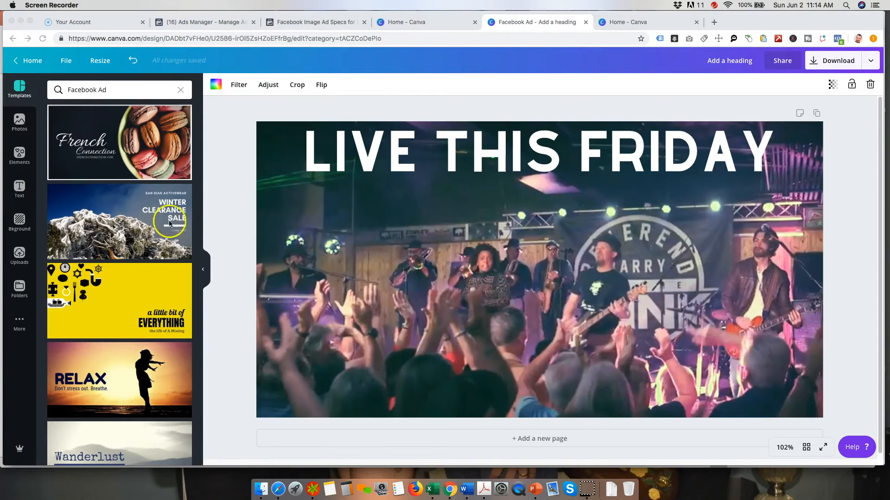
Download the finished ad as a PNG named "buckets image ad 6-2-19" into the Band folder.
click(214, 200)
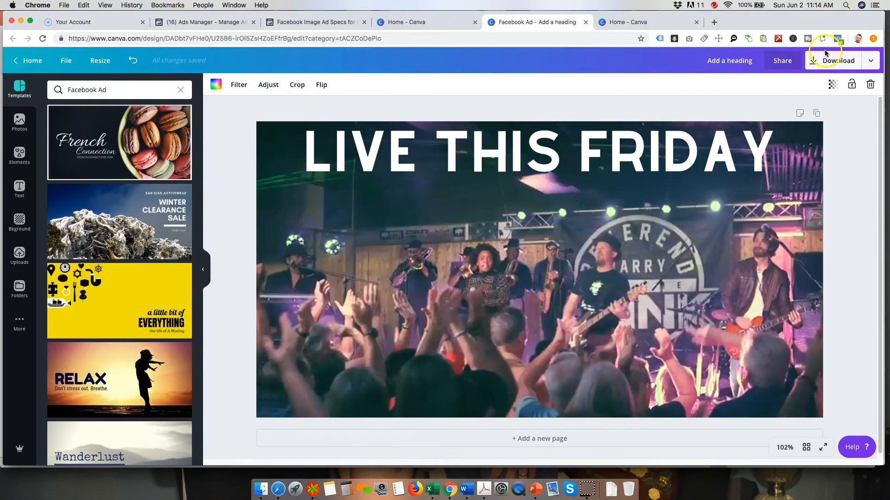
click(839, 63)
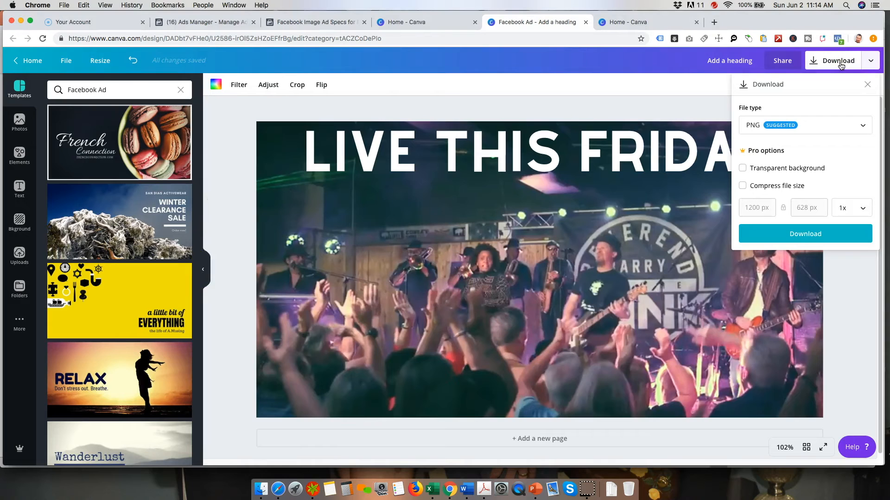
click(752, 129)
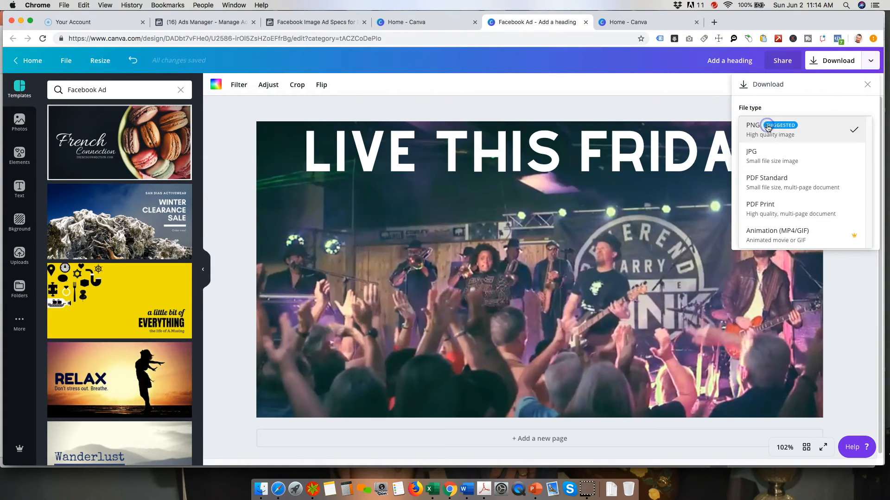
click(793, 126)
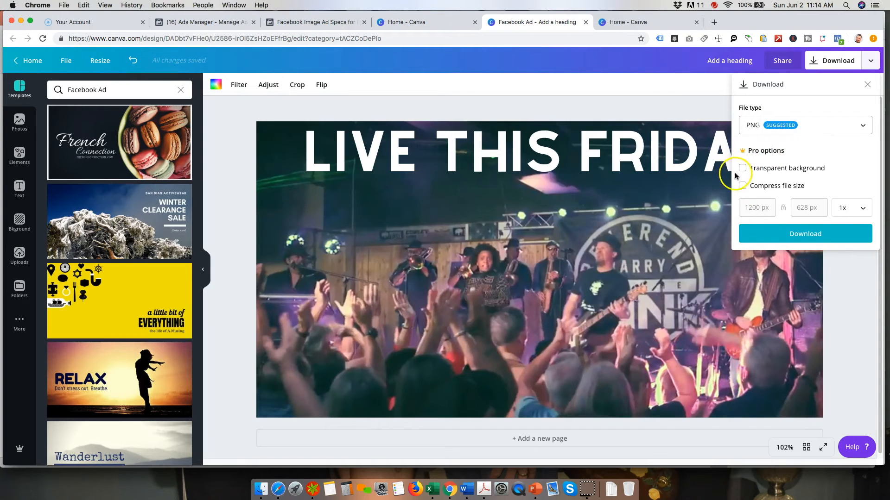
click(802, 235)
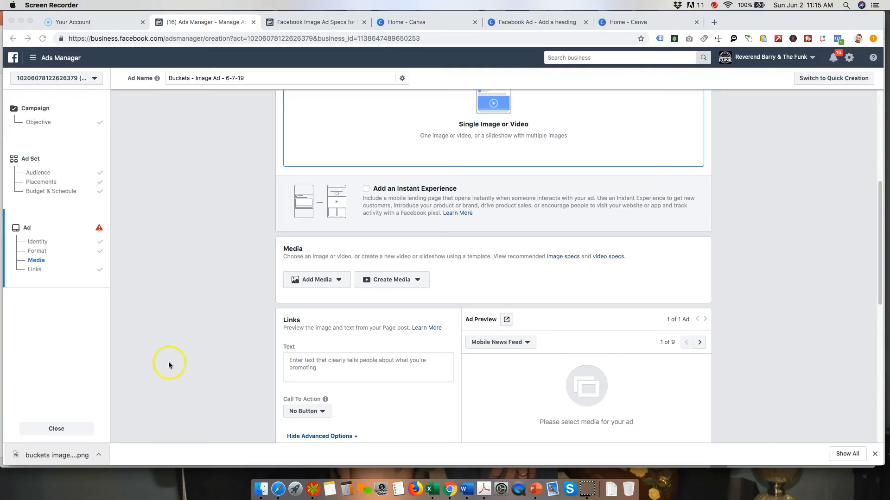
In Facebook Ads Manager, look through the ad's media options, including the slideshow and the Promote a Product video template, without creating a video.
click(169, 361)
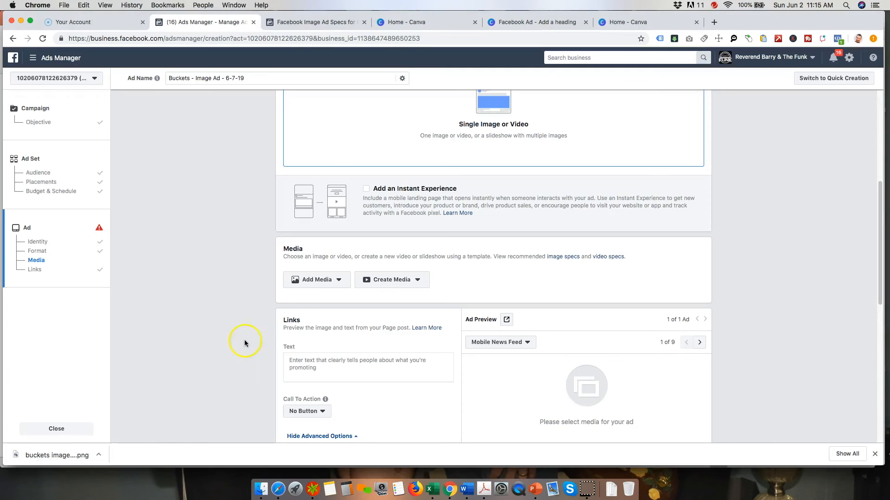
click(319, 280)
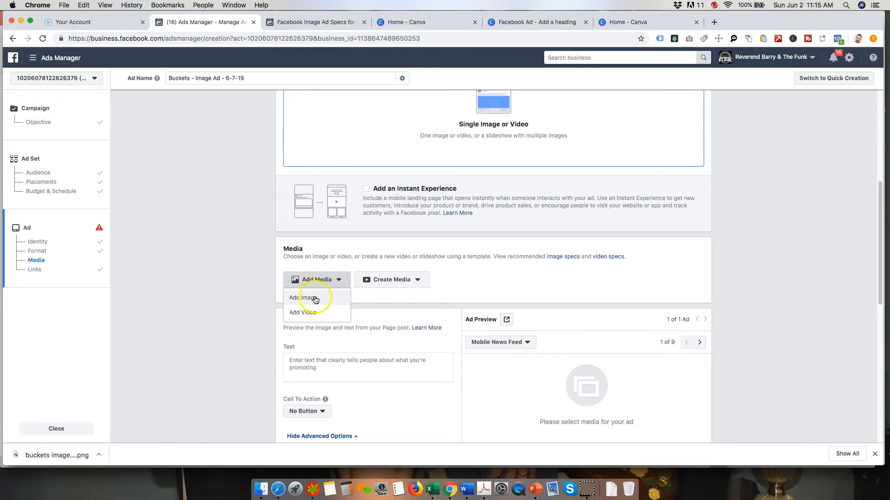
click(236, 295)
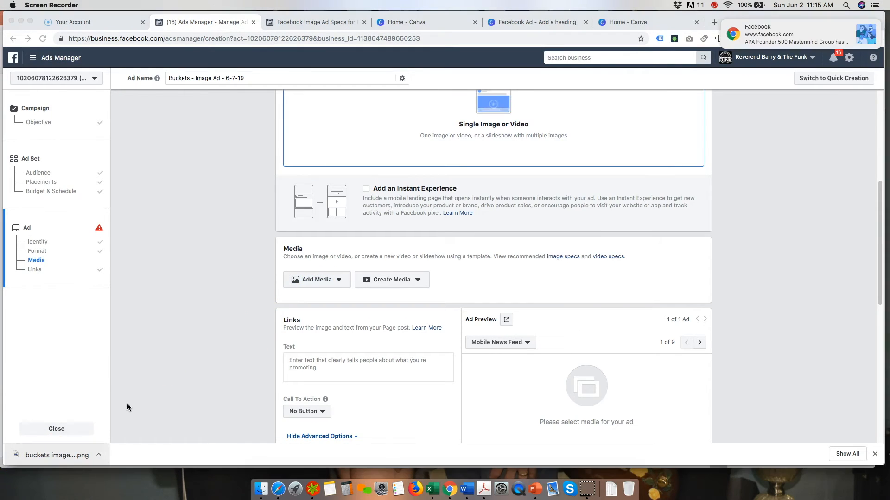
click(226, 315)
click(379, 281)
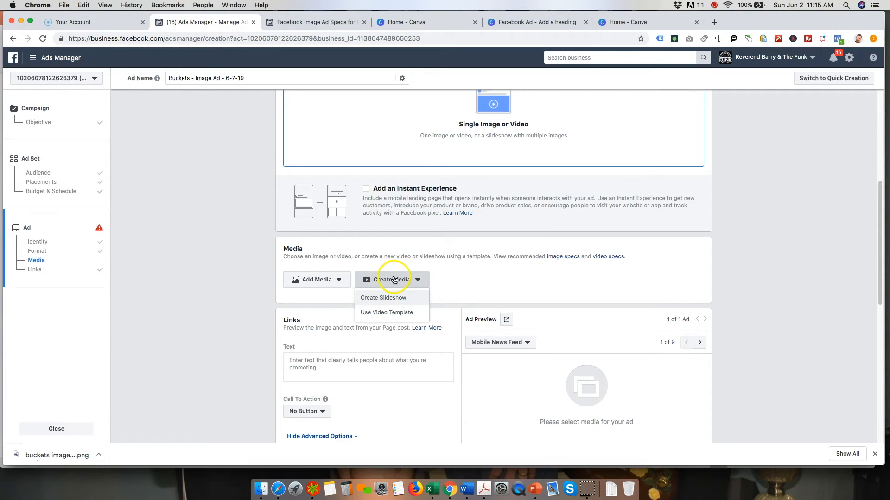
click(417, 299)
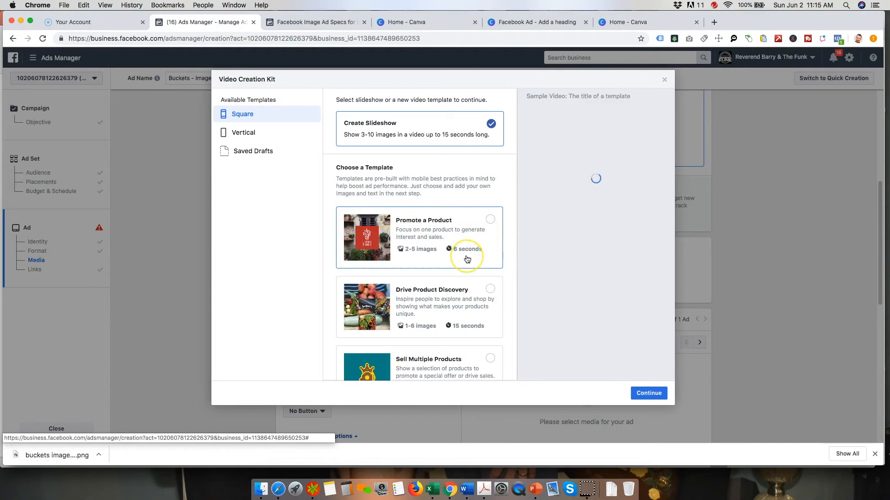
click(462, 231)
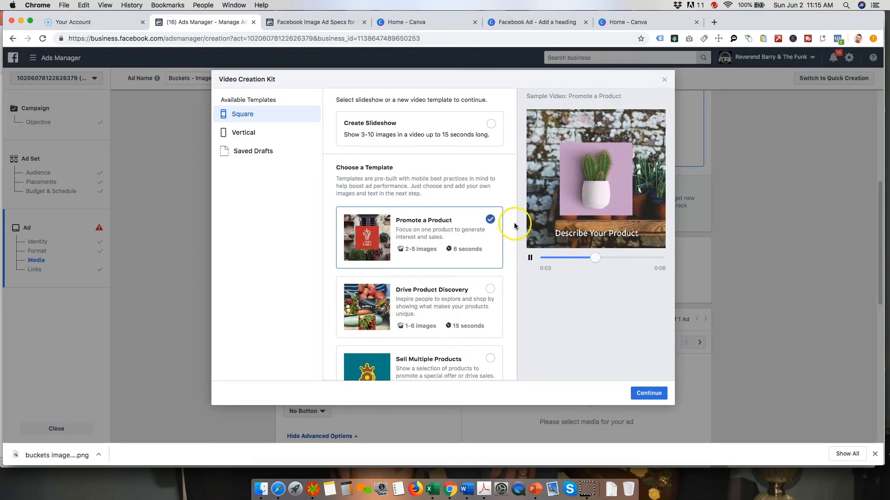
click(664, 81)
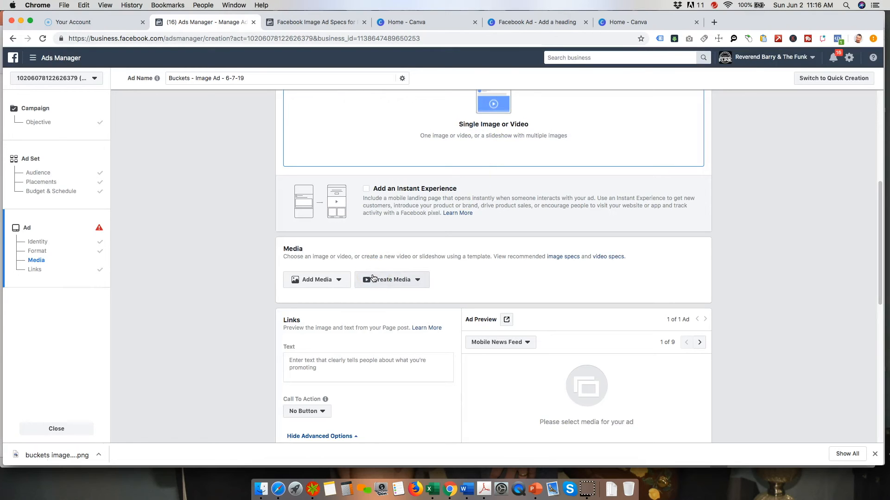
Upload "buckets image ad 6-2-19.png" from the Band folder to the ad account's image assets and select it for the ad.
click(323, 280)
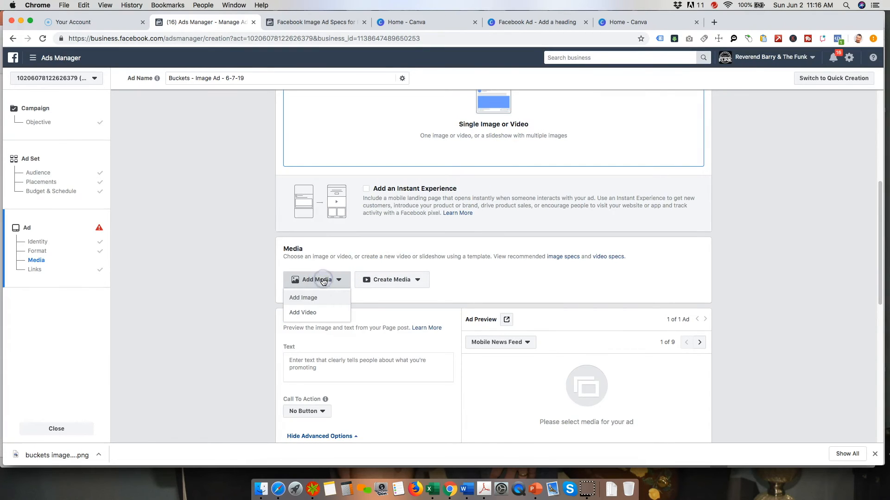
click(307, 298)
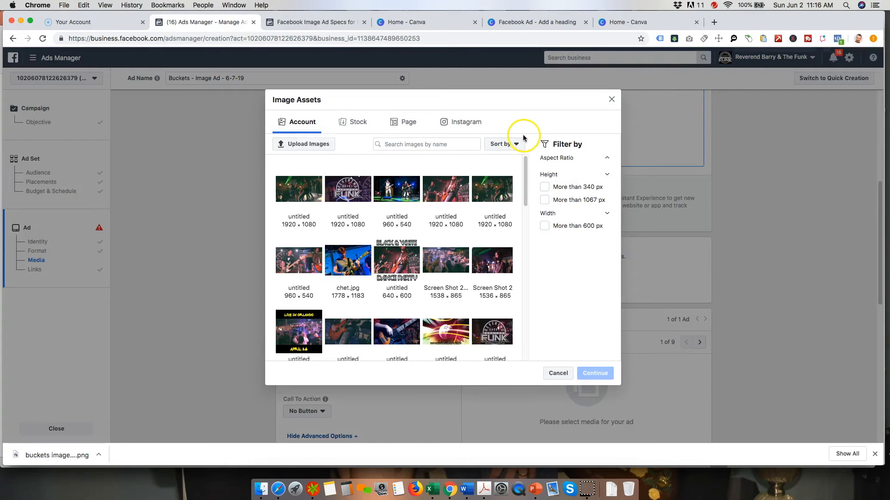
click(304, 145)
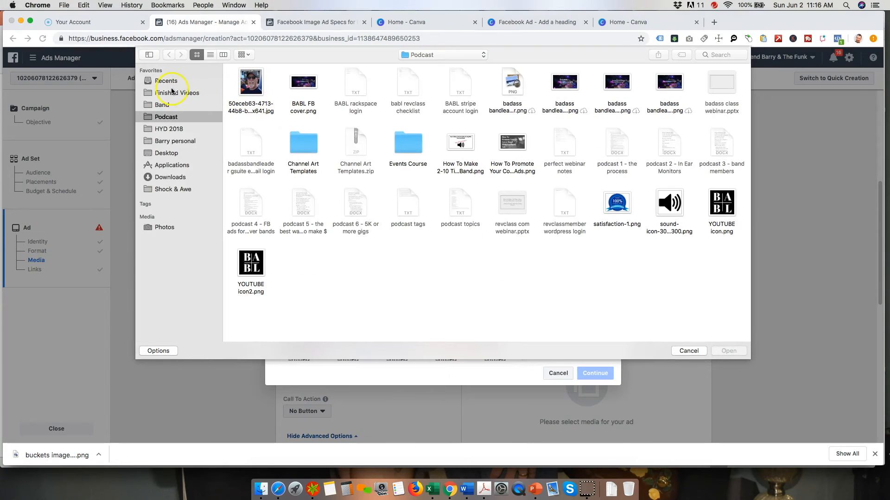
click(165, 104)
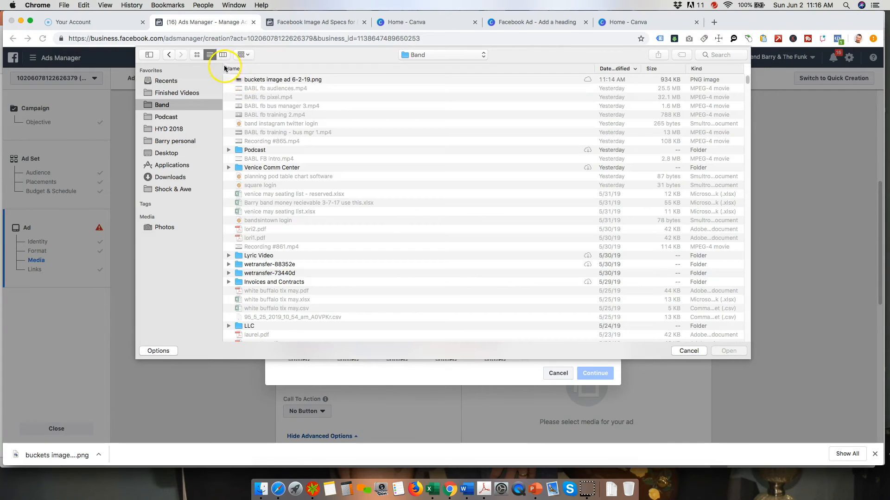
click(259, 80)
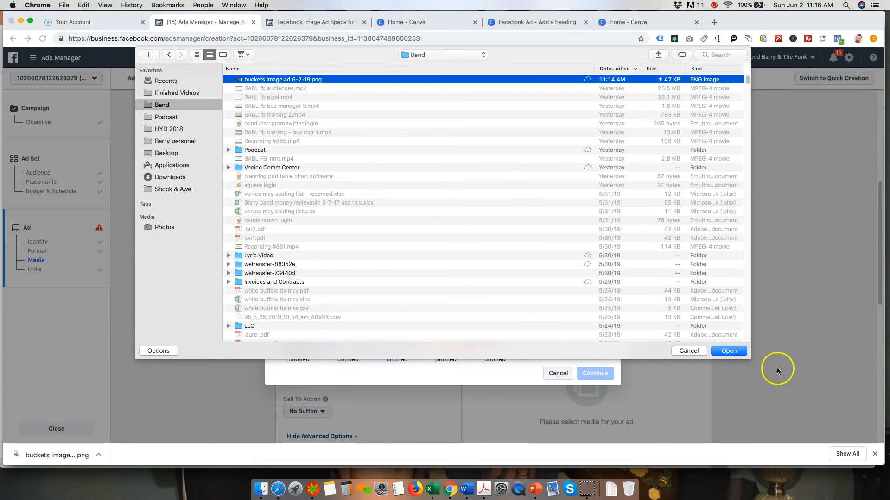
click(729, 351)
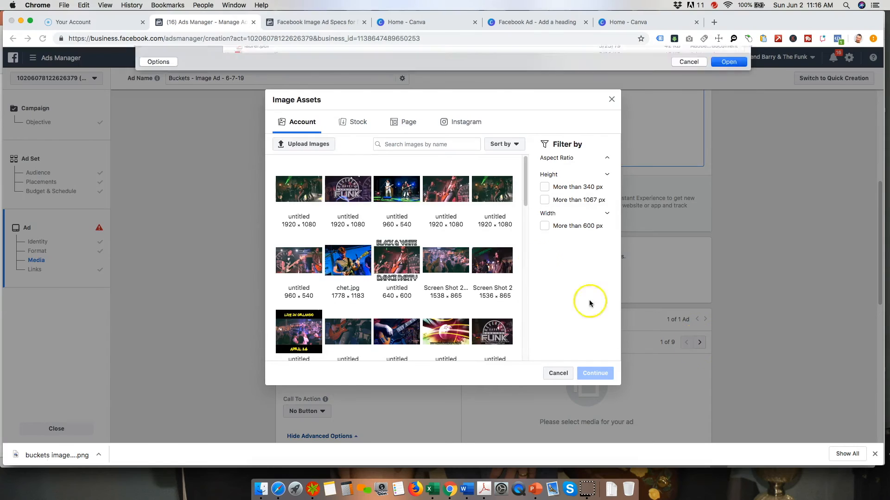
click(499, 255)
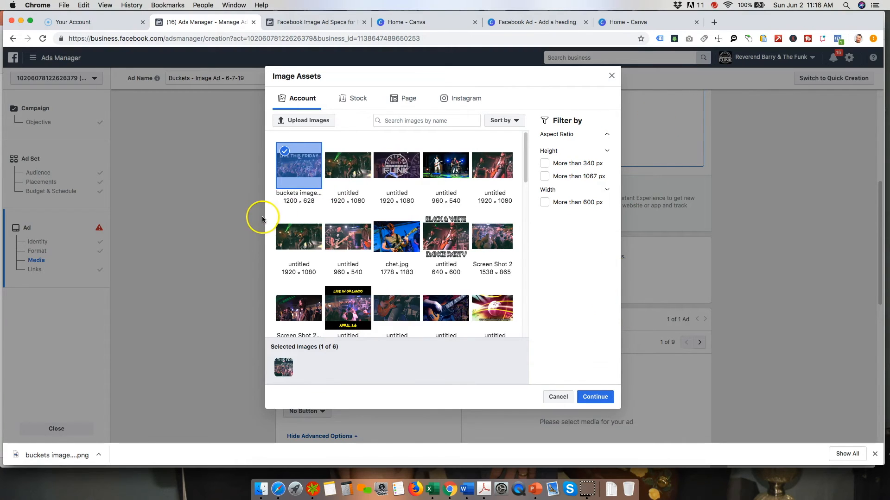
Search Google in a new browser tab for "facebook text ad checker" and open Facebook's Text Overlay Tool.
click(715, 23)
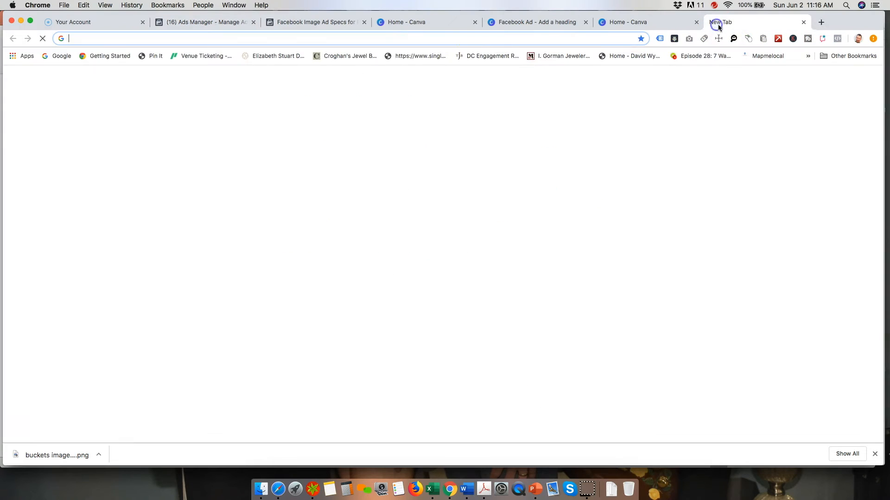
text(goo)
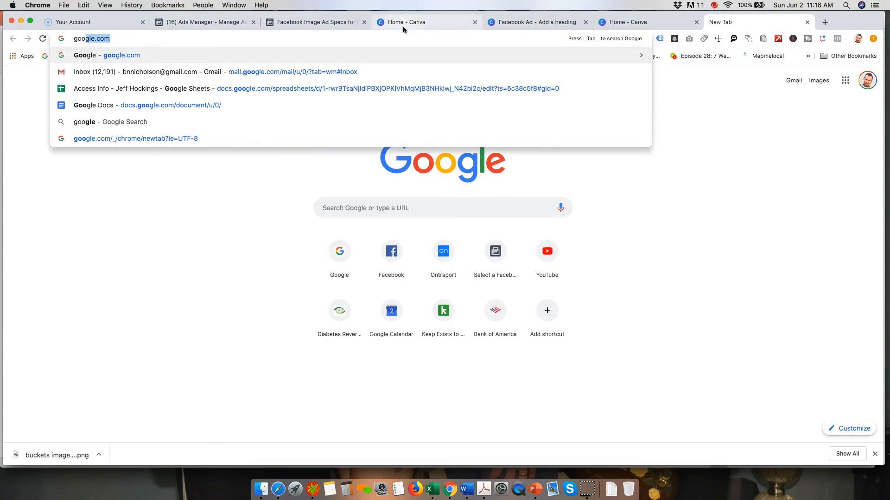
key(Return)
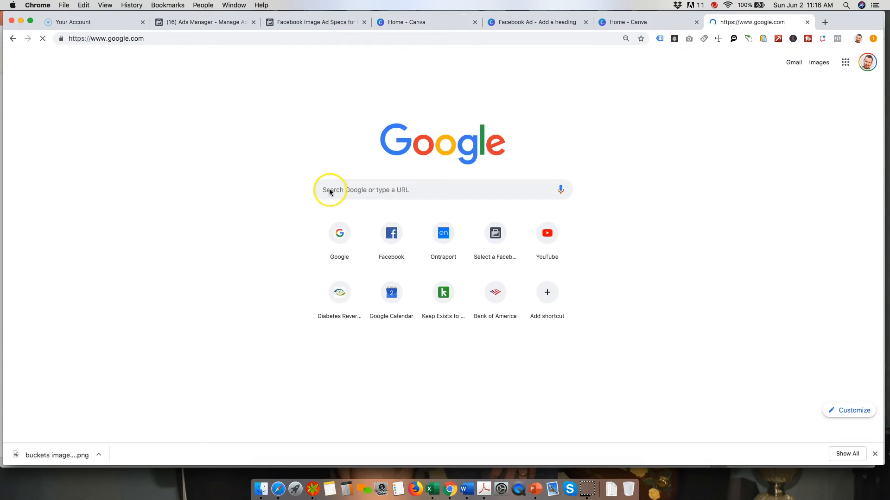
text(facebook text ad)
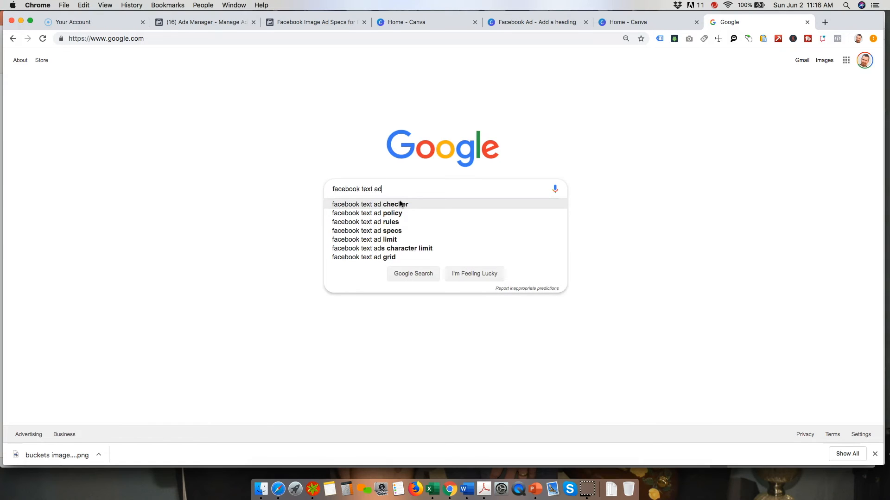
click(400, 204)
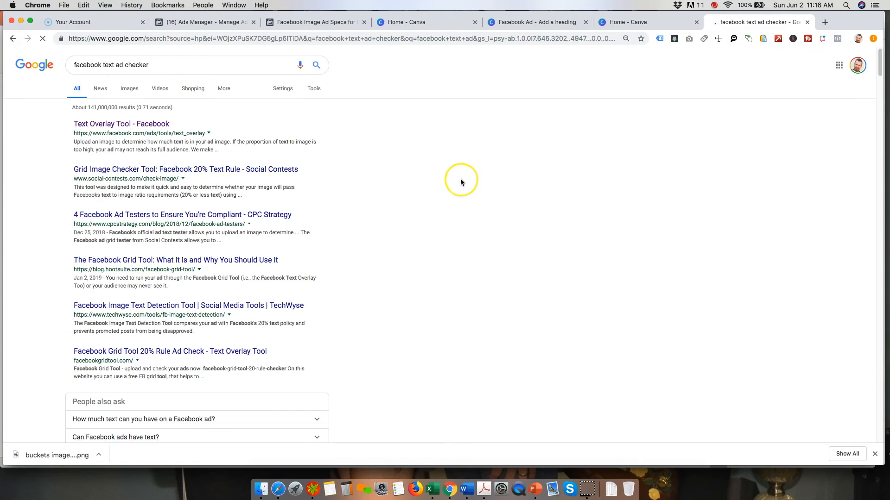
click(108, 124)
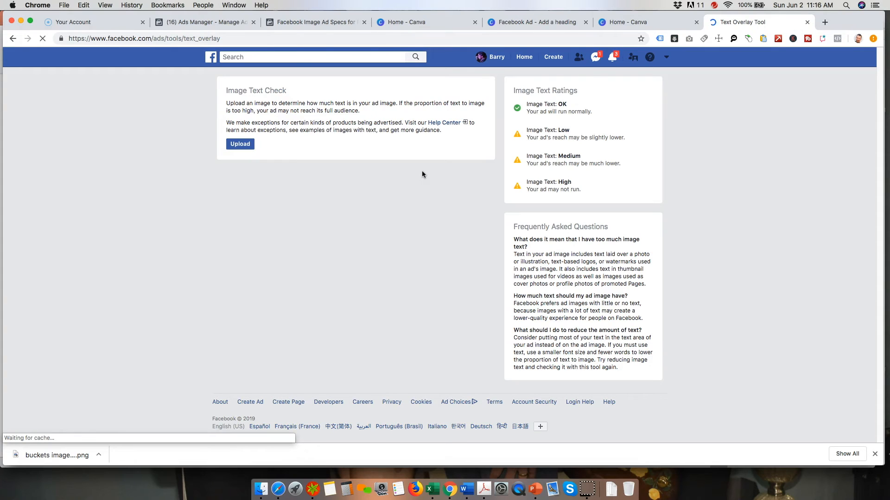
Check the amount of text in "buckets image ad 6-2-19.png" by uploading it to the Image Text Check.
click(398, 168)
click(246, 145)
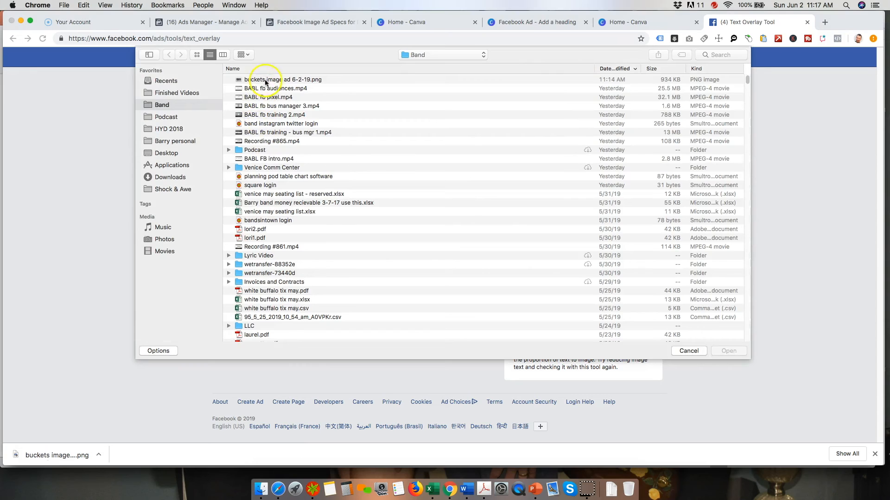
click(266, 80)
click(729, 351)
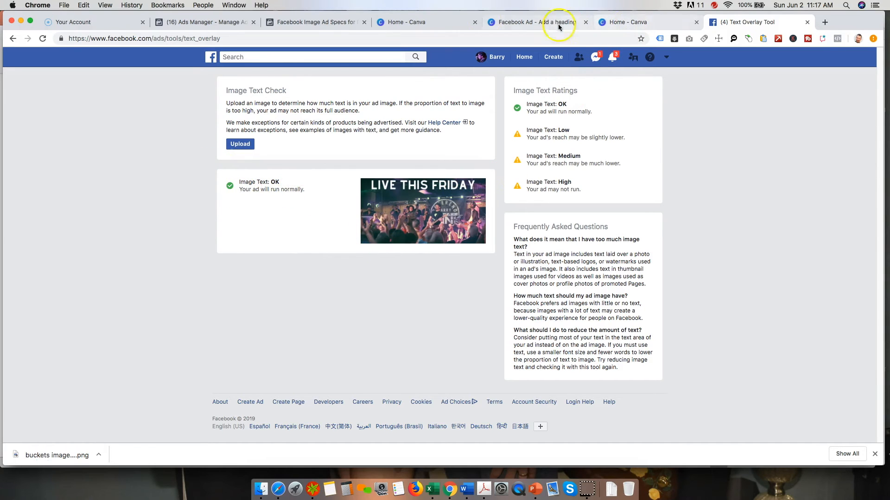
Return to Ads Manager and apply the selected "buckets image ad 6-2-19.png" as the ad's media.
click(227, 23)
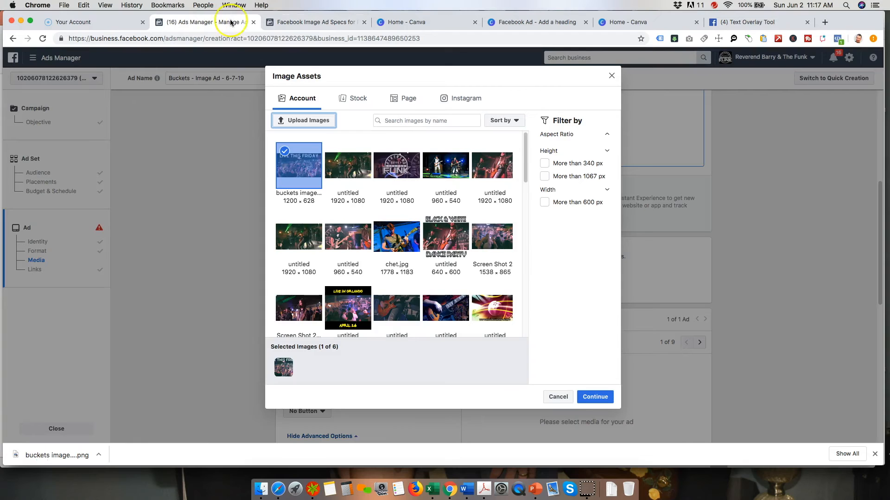
click(601, 398)
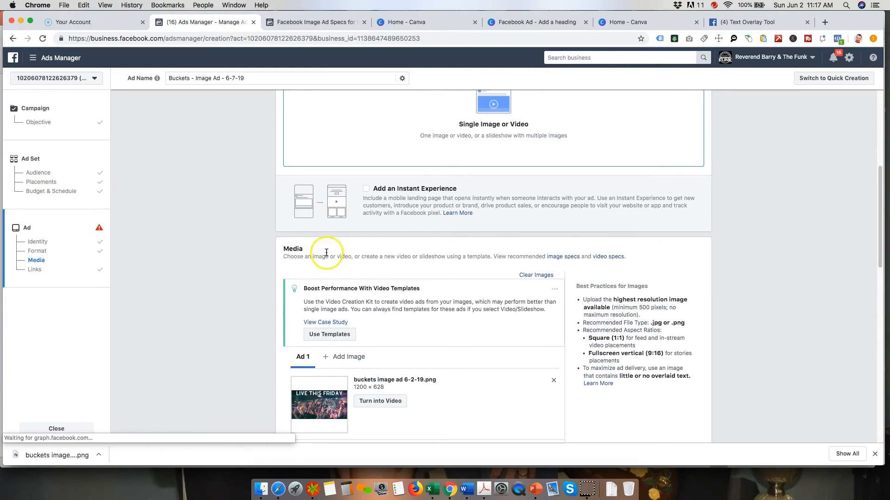
scroll(166, 315, down, 5)
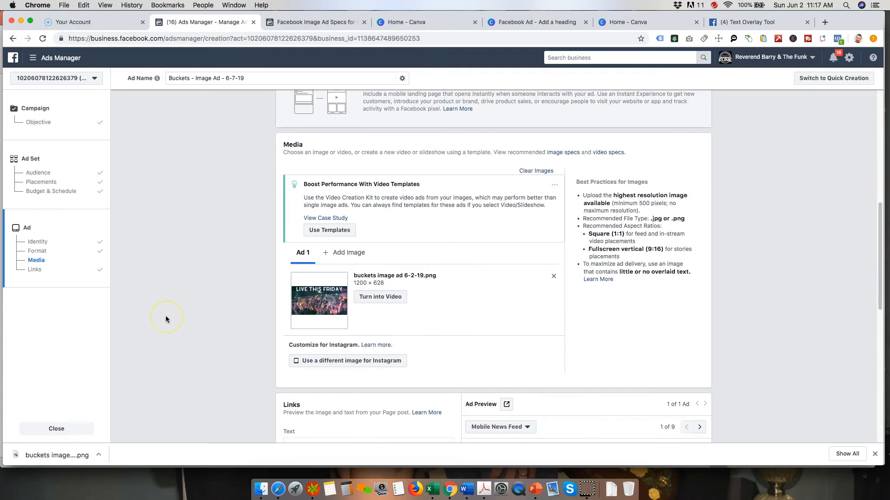
scroll(166, 316, down, 1)
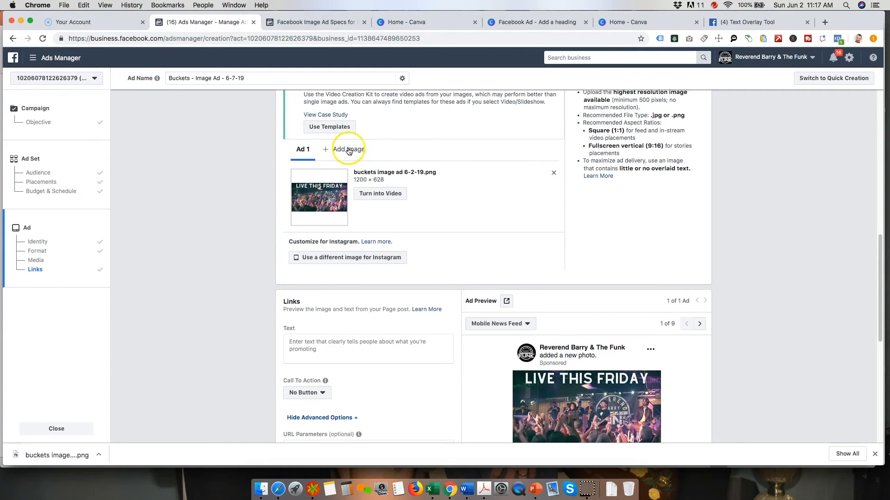
Preview the ad in the Desktop News Feed and Mobile News Feed placements.
scroll(205, 326, down, 5)
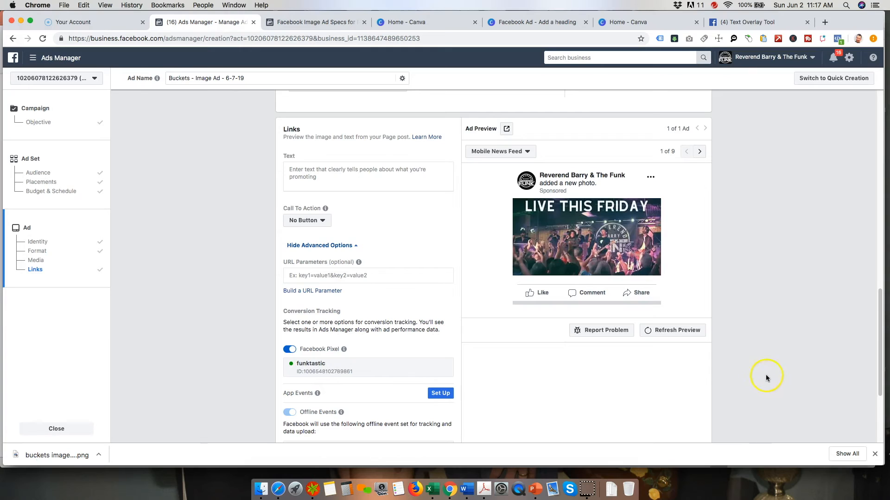
click(502, 153)
click(520, 201)
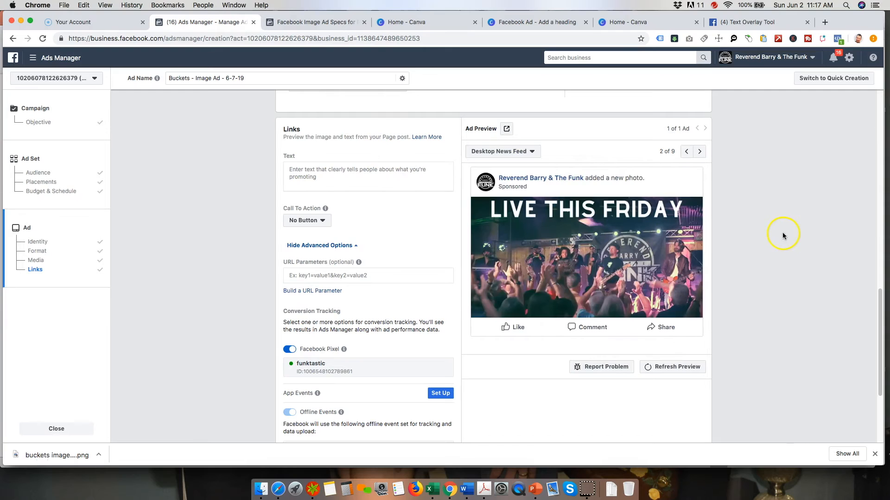
click(510, 151)
click(512, 171)
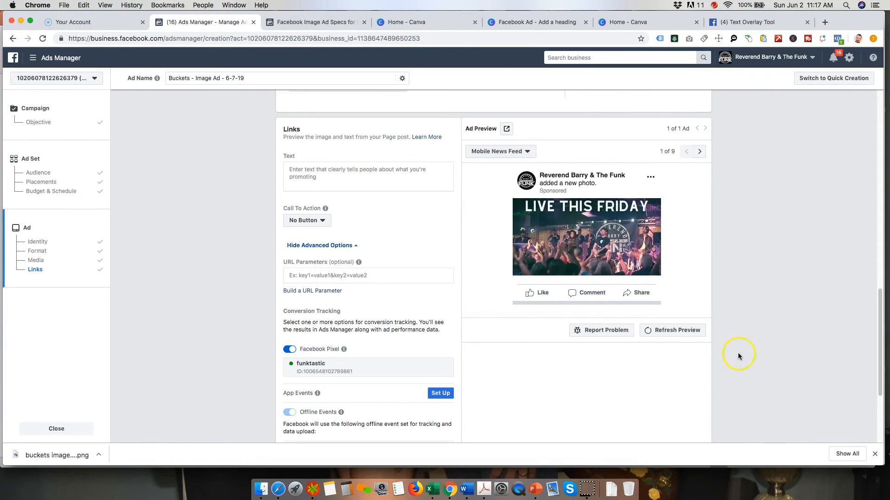
click(484, 151)
click(816, 282)
Open Facebook in a new browser tab, insert a fire emoji into a new post draft and copy the emoji.
click(825, 23)
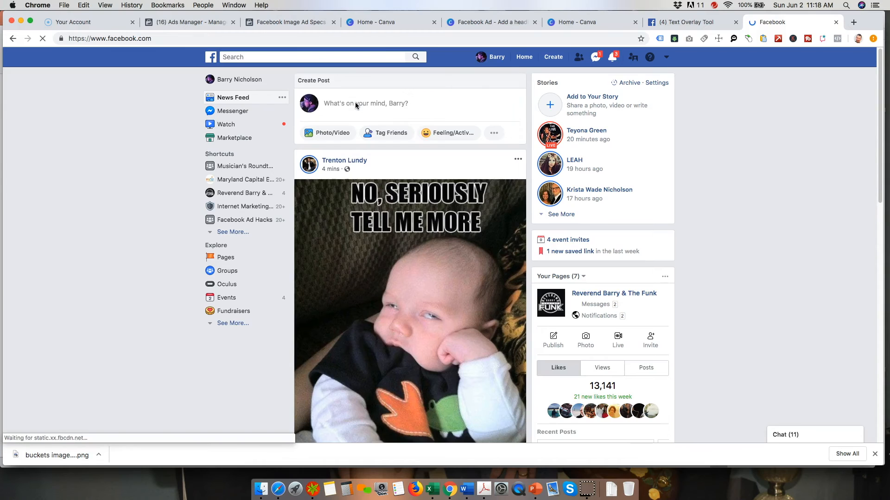
click(368, 108)
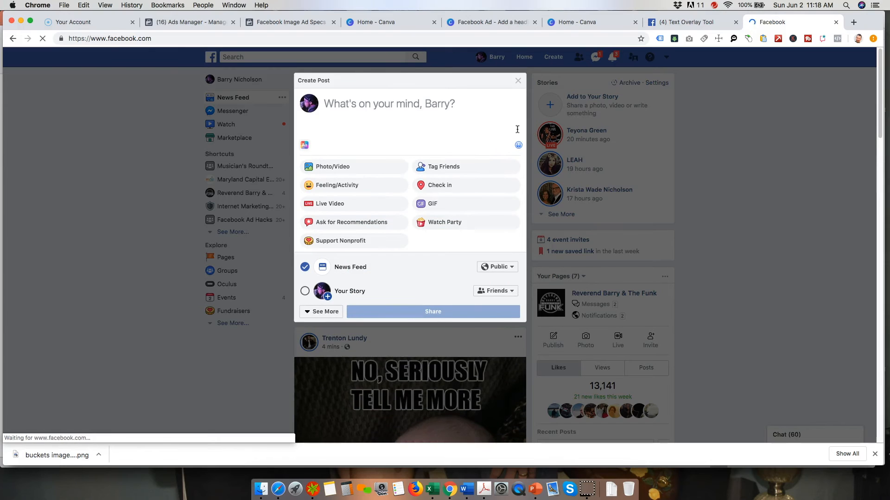
click(520, 146)
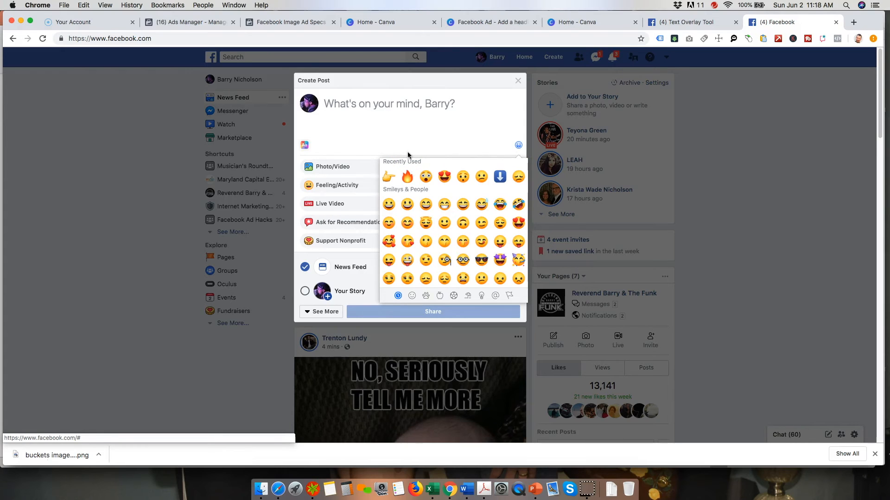
click(408, 177)
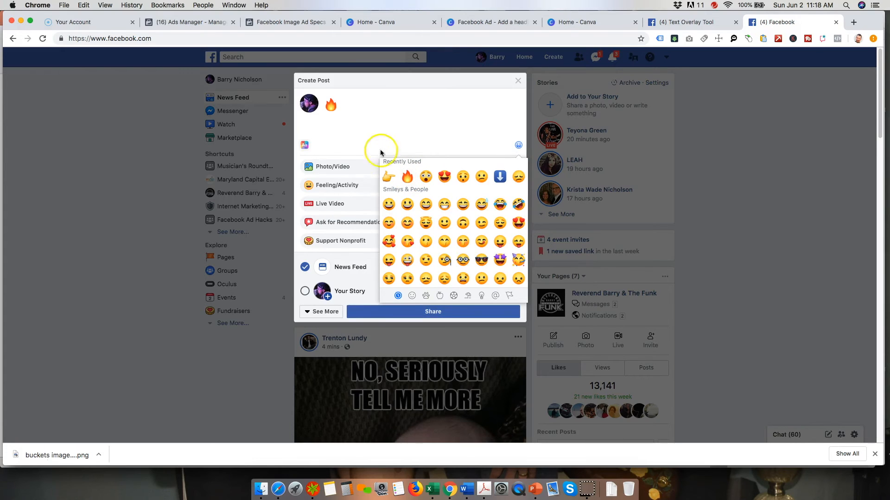
drag(338, 107, 329, 105)
right_click(329, 105)
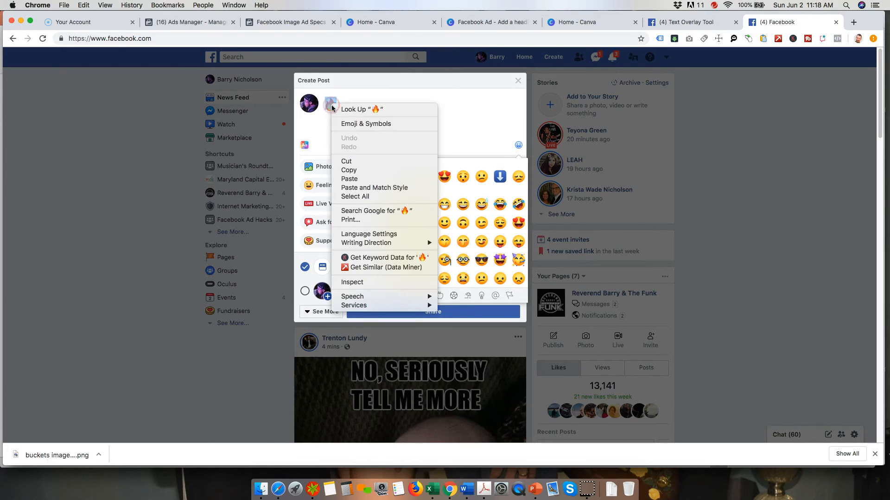
click(352, 171)
Return to Ads Manager and paste the fire emoji into the ad's text.
click(680, 23)
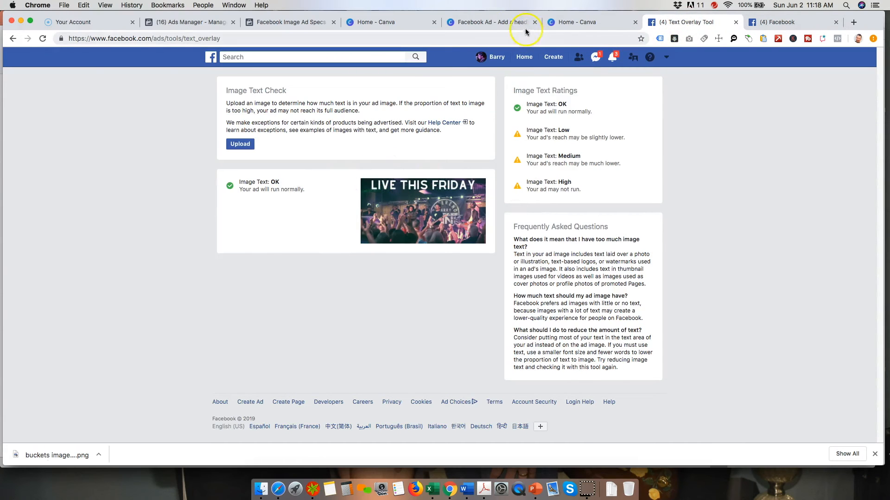
click(188, 23)
click(317, 171)
key(super+v)
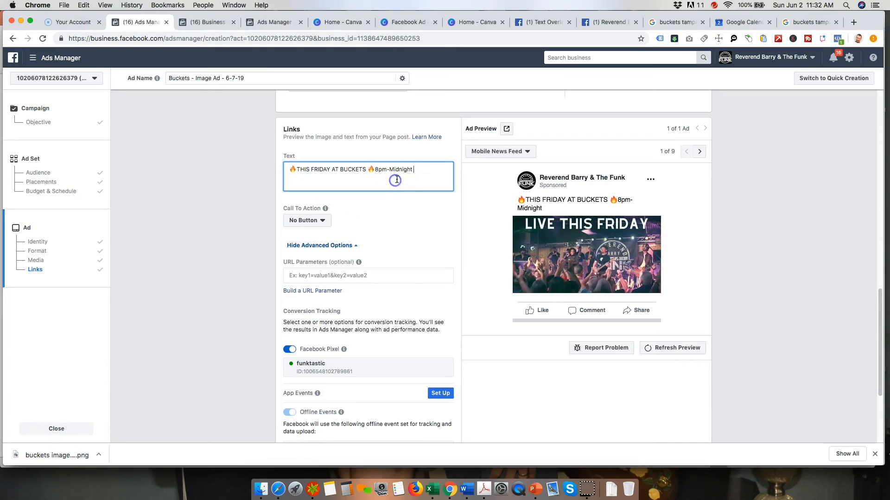
Replace the ad's text with the full copy opening with "🔥DANCE YOUR A&$ OFF 🔥" and promoting BUCKETS Grill & Tap This Friday 6/7.
drag(417, 172, 276, 167)
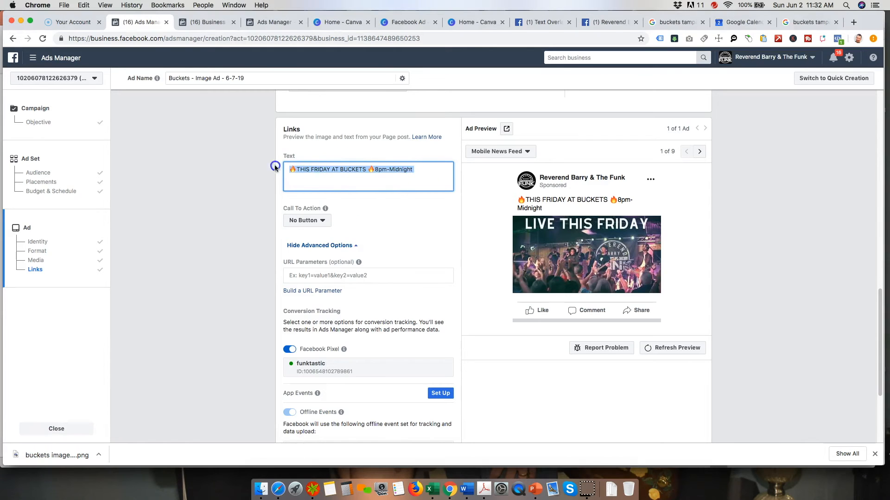
key(super+v)
click(315, 181)
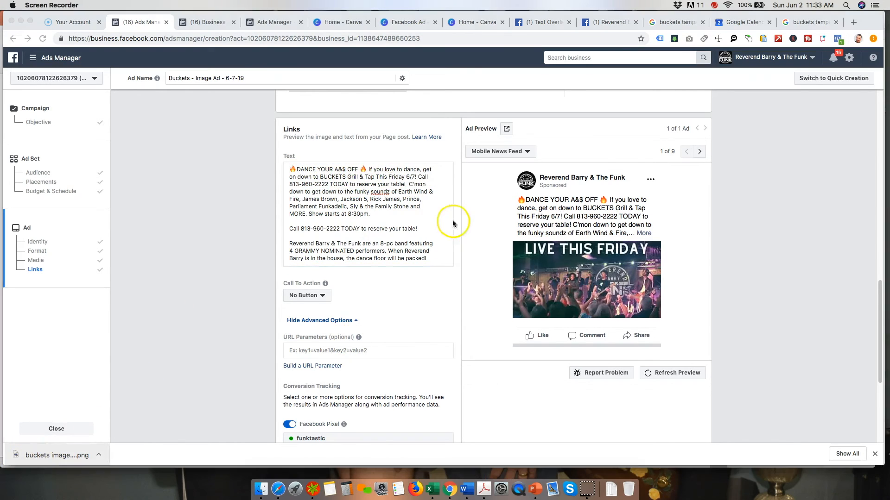
Review the ad's text, highlighting the phone call-to-action and the "DANCE YOUR A&$ OFF" opening without editing them.
click(416, 215)
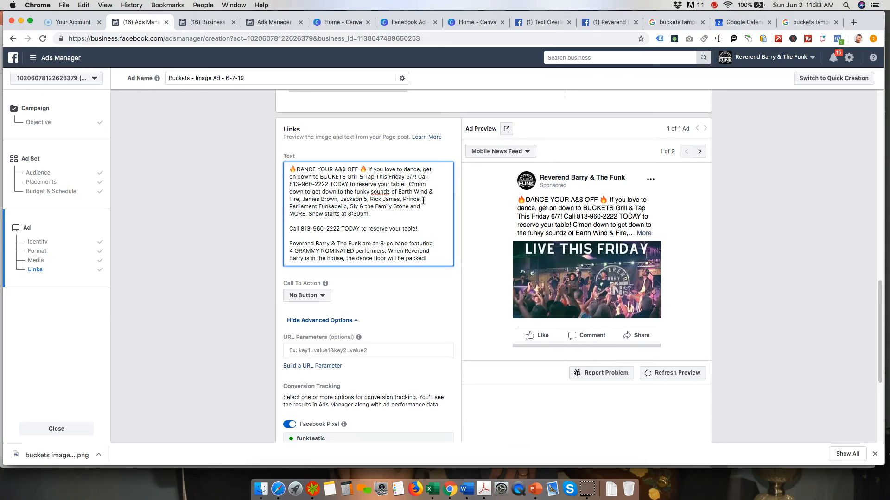
click(342, 192)
drag(417, 177, 329, 184)
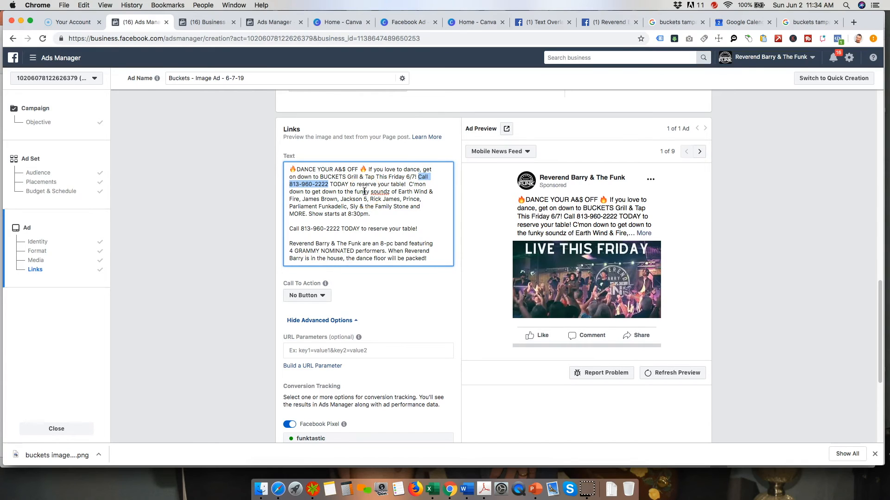
click(380, 213)
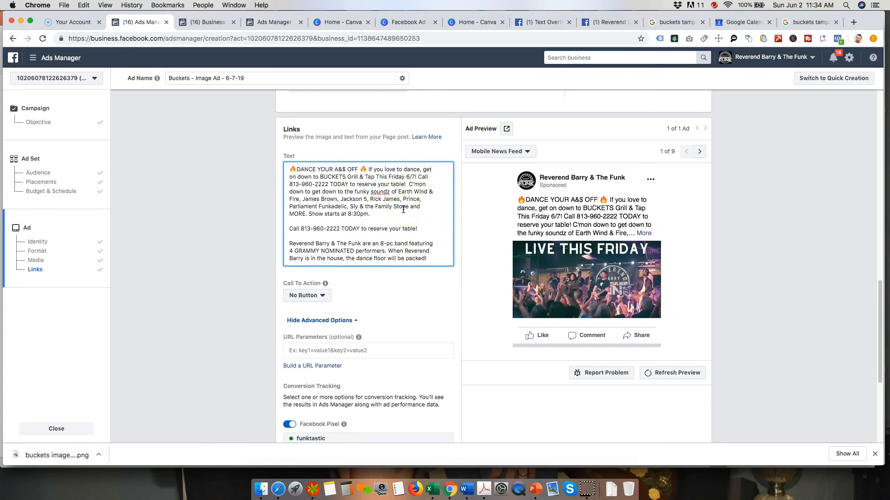
click(409, 184)
click(387, 180)
drag(360, 169, 296, 169)
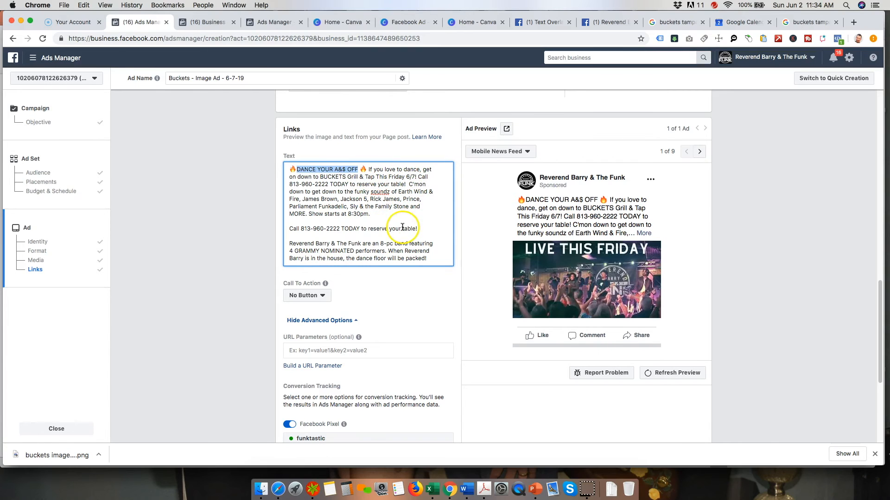
Remove the space between "DANCE YOUR A&$ OFF" and the second fire emoji in the ad's text.
click(401, 227)
click(359, 170)
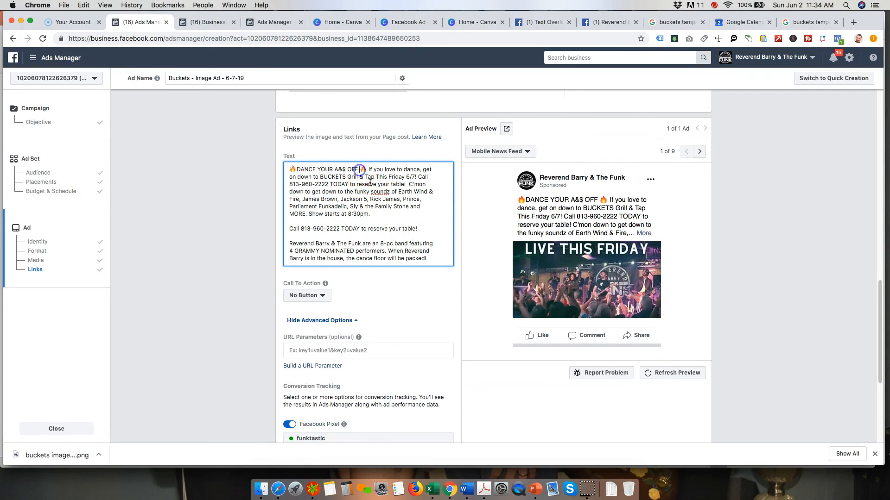
key(BackSpace)
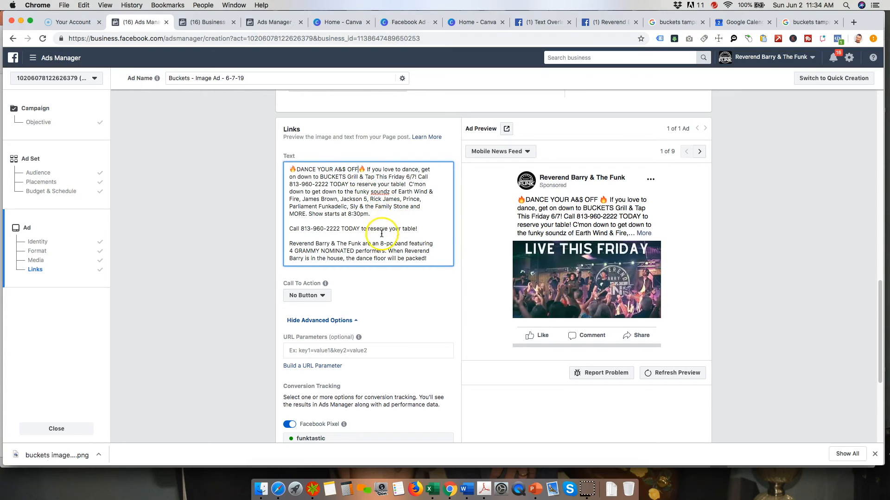
click(386, 213)
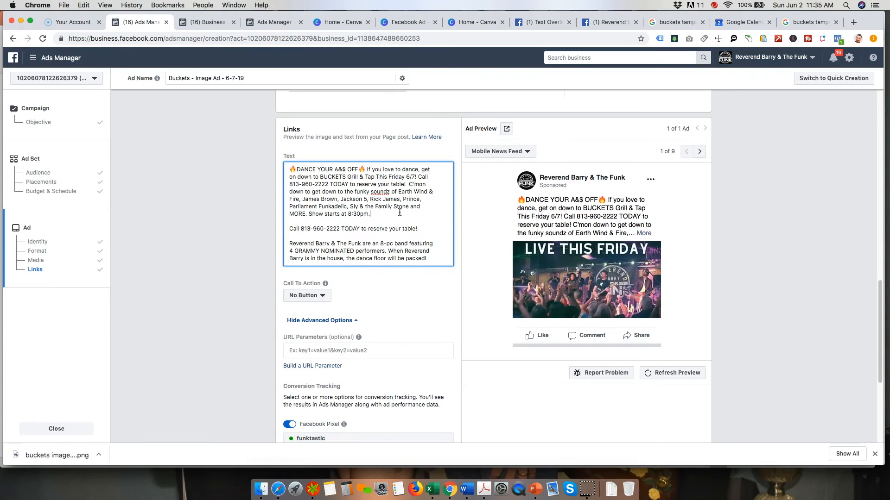
Change the show's start time in the ad's text to 8pm.
click(403, 213)
drag(408, 184, 390, 192)
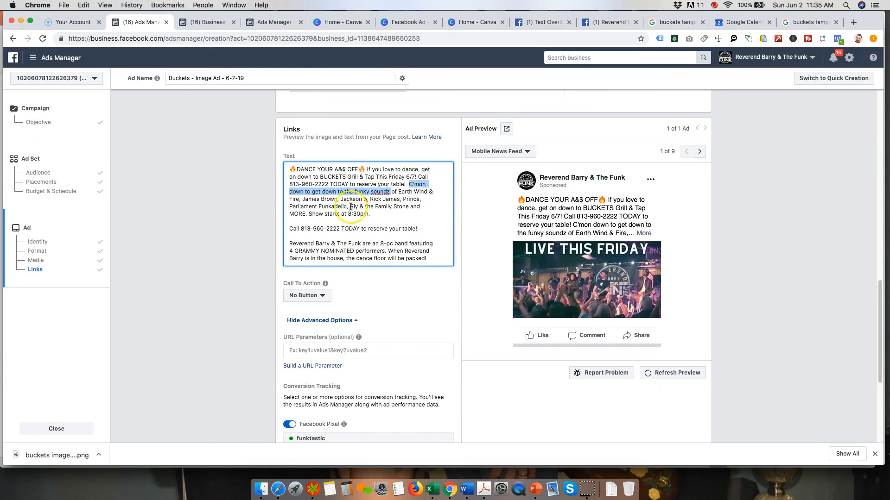
click(407, 212)
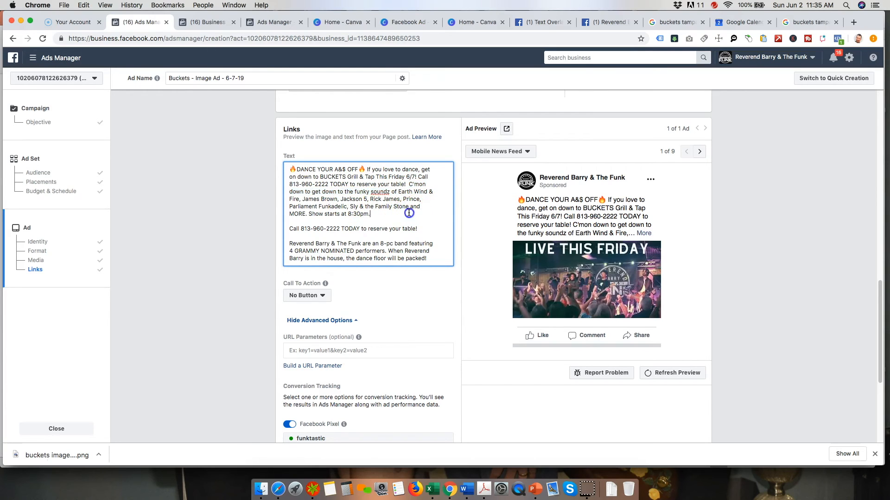
click(356, 214)
drag(355, 214, 350, 214)
key(BackSpace)
click(373, 215)
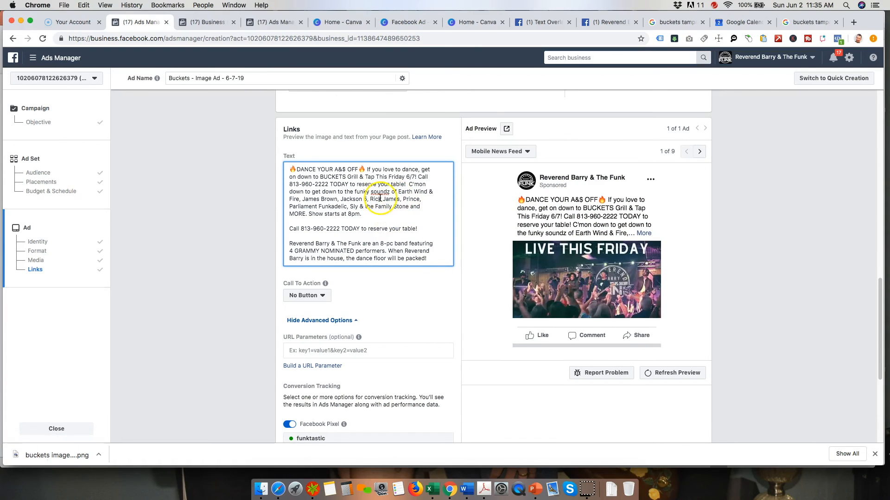
Add a blank line and the Buckets Grill & Tap name with its full street address at the end of the ad's text.
click(430, 258)
key(Return)
key(Return)
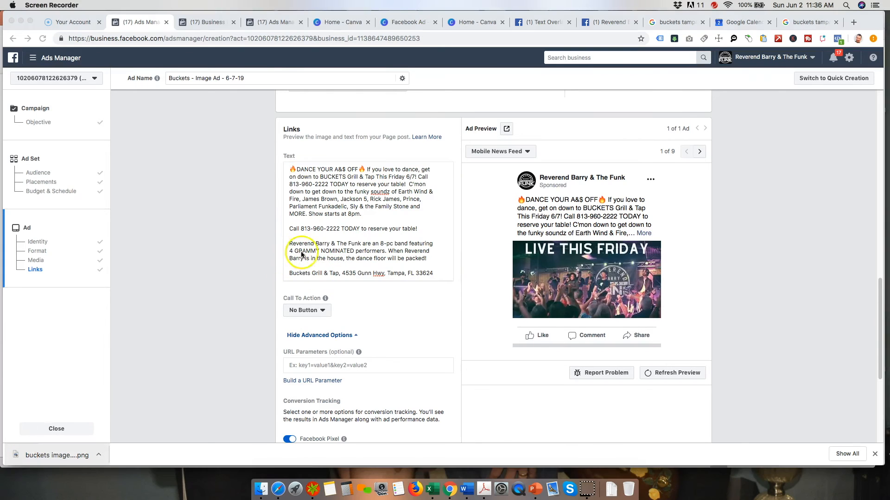
click(349, 250)
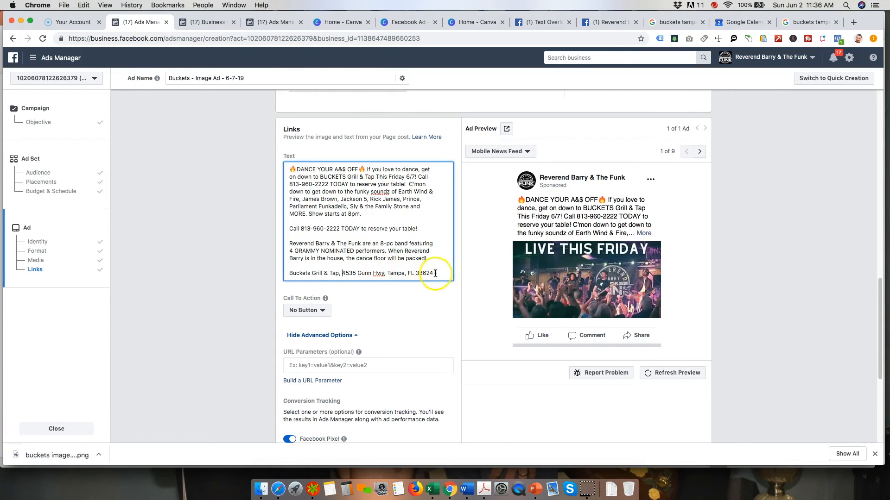
drag(435, 273, 290, 274)
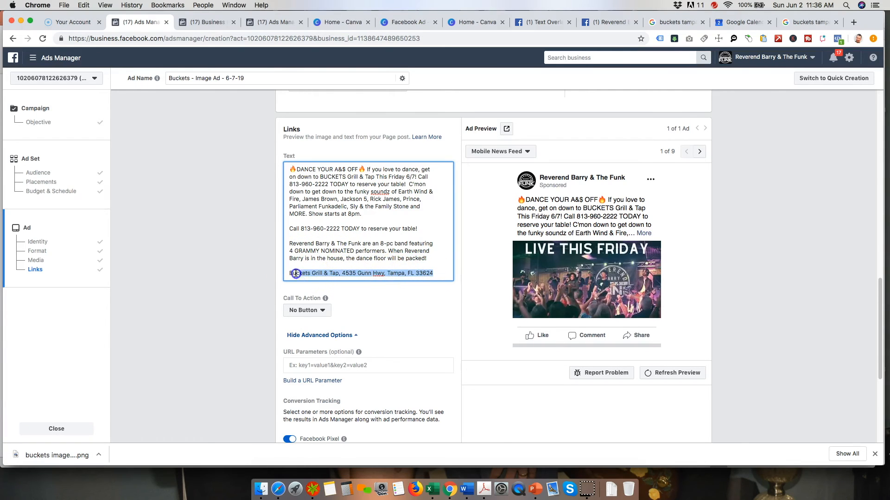
click(400, 260)
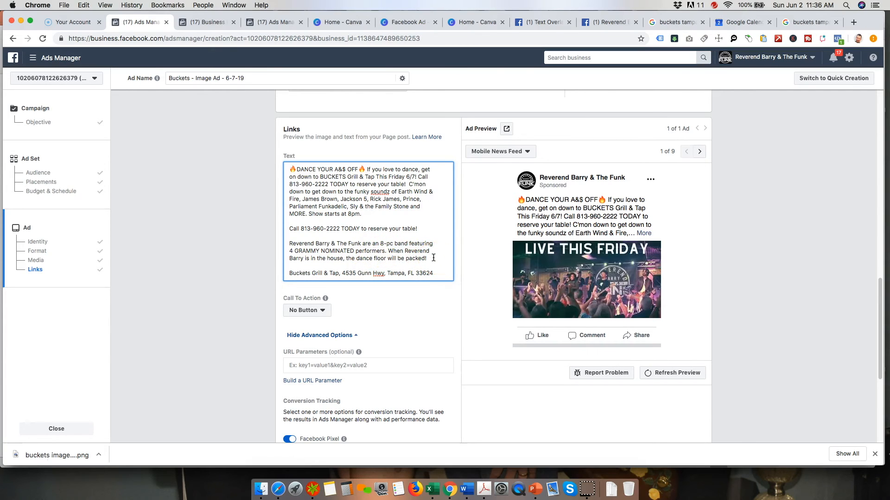
Insert "and a super-tight 3-piece horn section" after "4 GRAMMY NOMINATED performers" in the ad's text.
click(414, 259)
drag(288, 251, 376, 251)
click(430, 251)
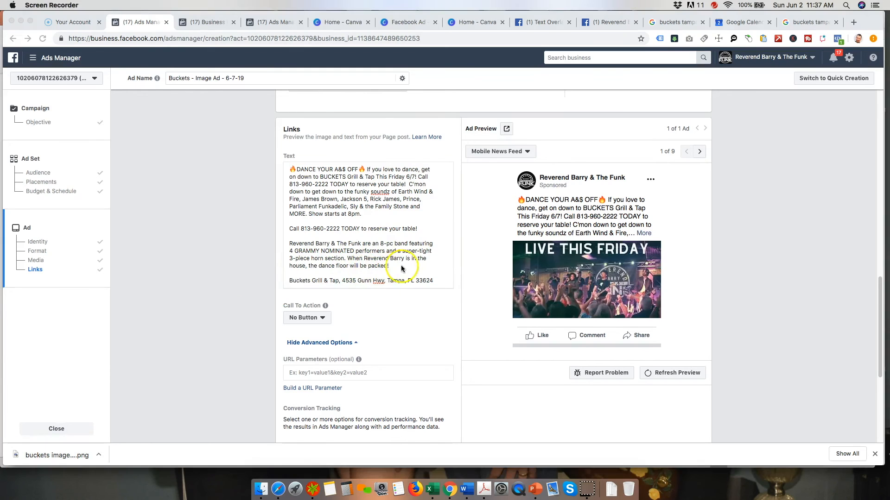
click(401, 269)
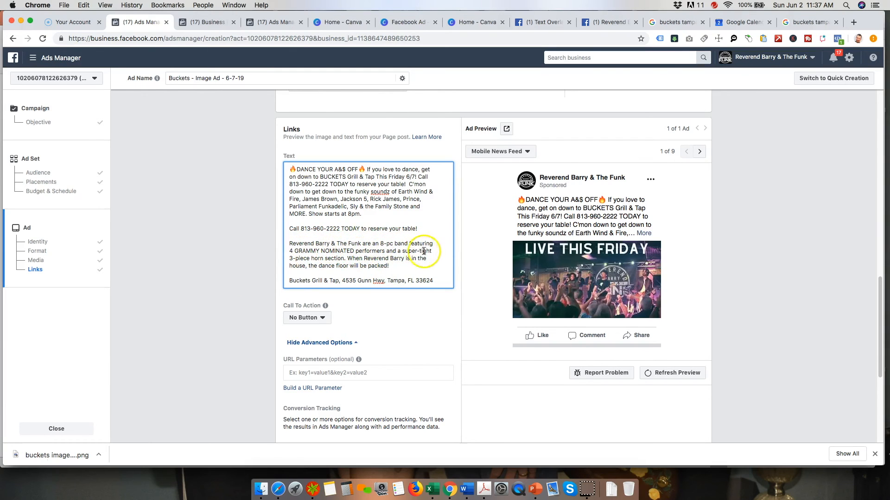
drag(345, 258, 289, 259)
click(404, 265)
Preview the ad in the Desktop News Feed, Instant Articles and following placement, and return to the Mobile News Feed preview.
click(699, 152)
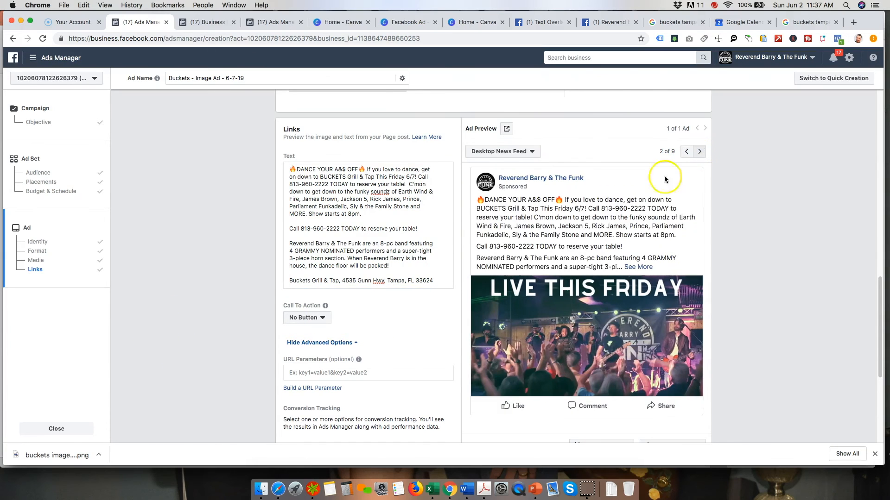
click(699, 152)
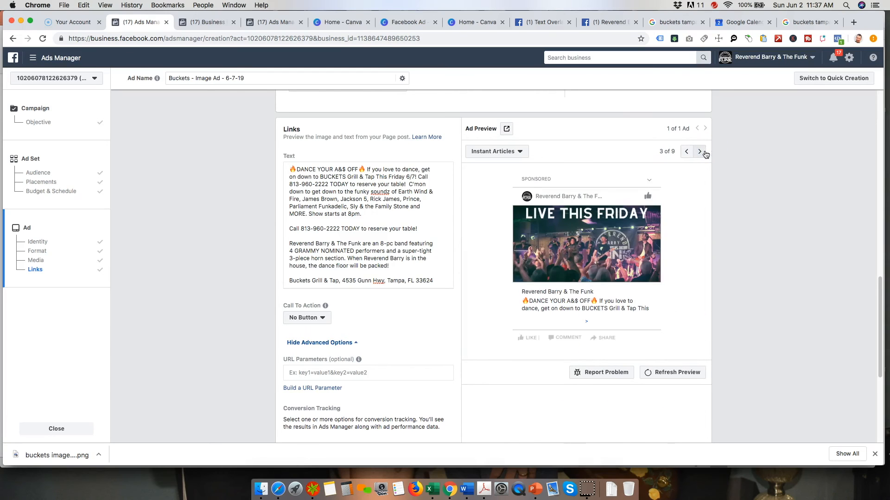
click(700, 152)
click(686, 152)
click(687, 153)
click(686, 153)
Try the Learn More call to action, look at its website URL suggestions, and restore No Button.
scroll(174, 284, down, 3)
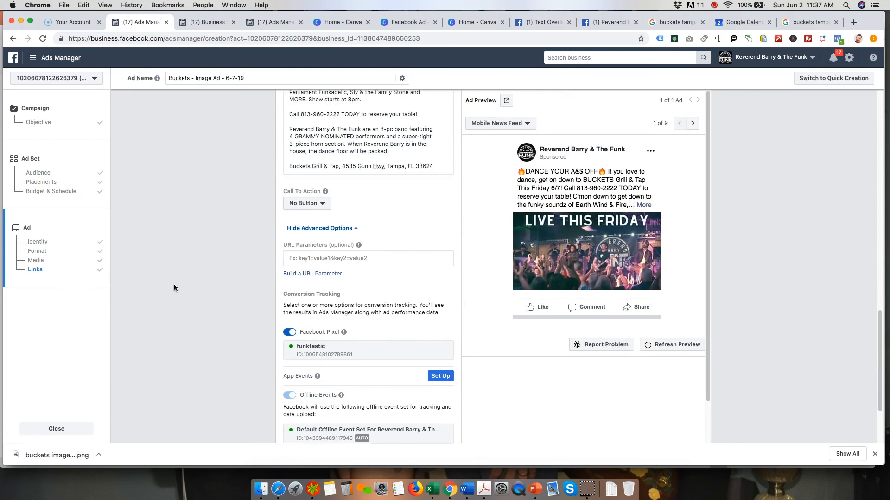
click(300, 204)
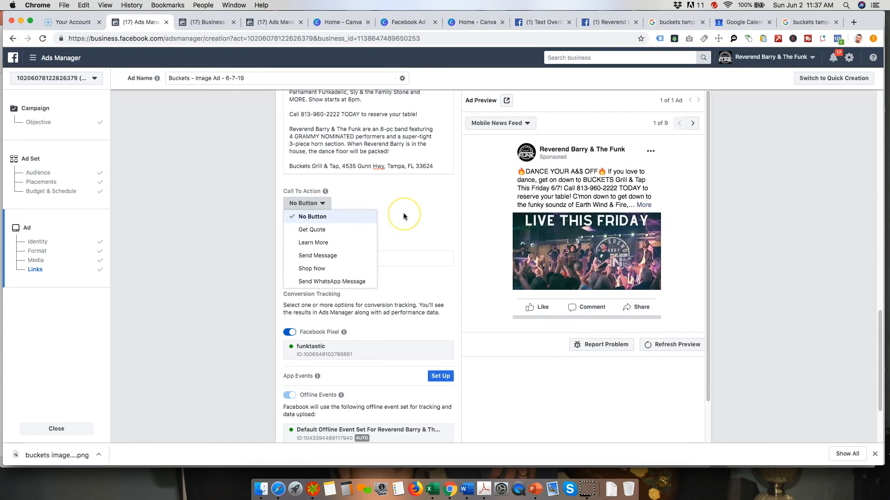
click(324, 242)
click(312, 209)
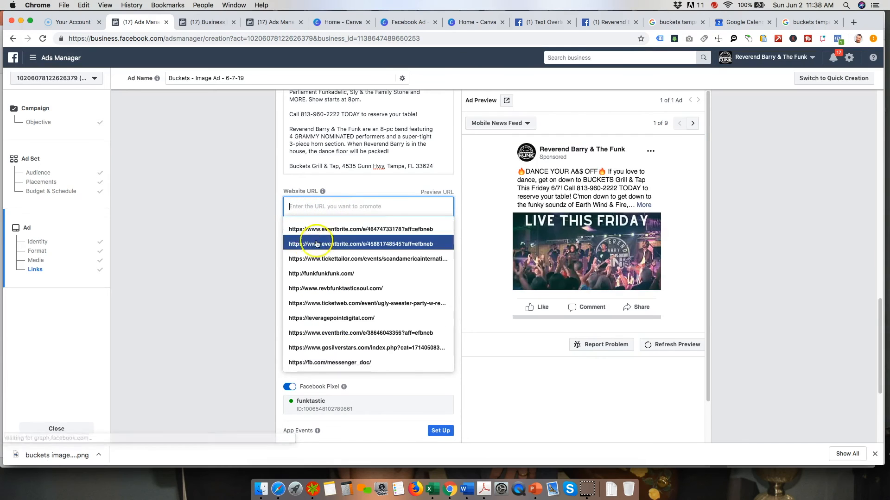
click(232, 232)
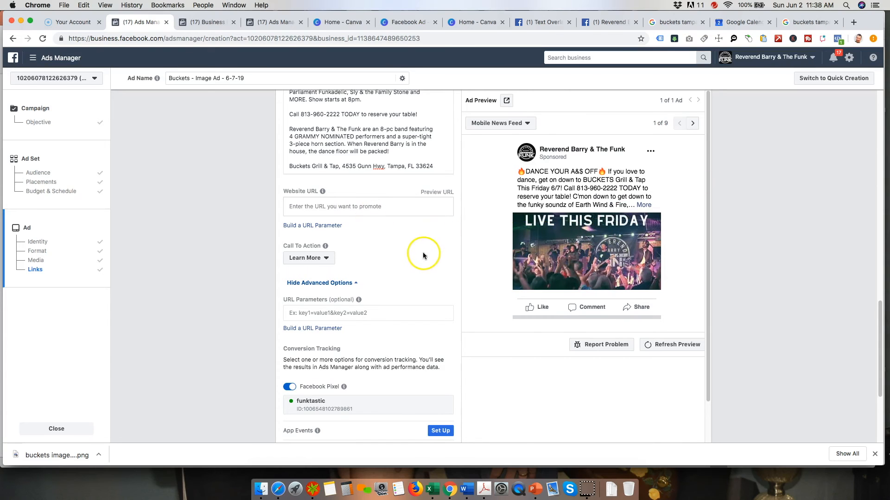
click(326, 262)
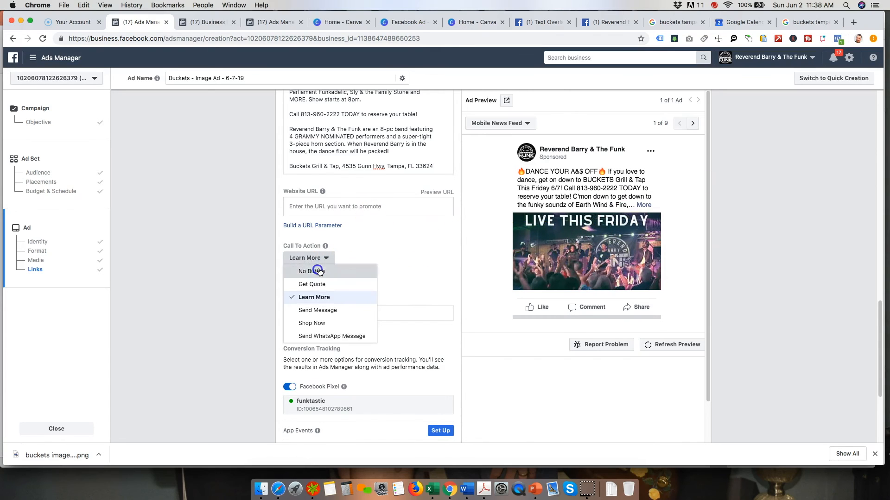
click(316, 270)
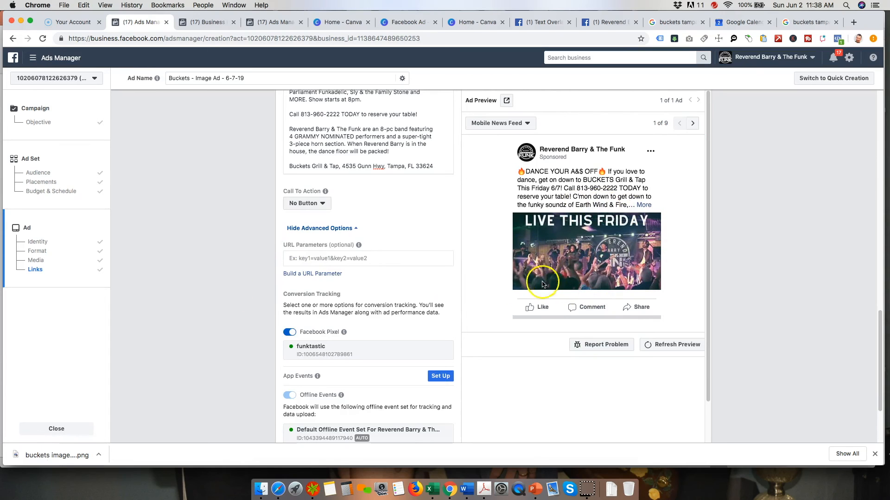
Review the venue address line in the ad's text and the available call-to-action options without changing them.
scroll(232, 270, up, 3)
click(260, 245)
drag(435, 246, 266, 246)
click(238, 252)
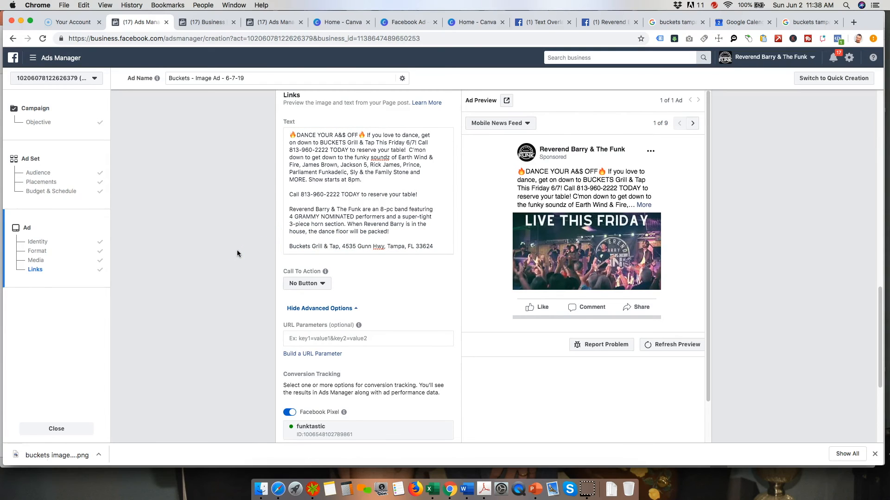
click(305, 283)
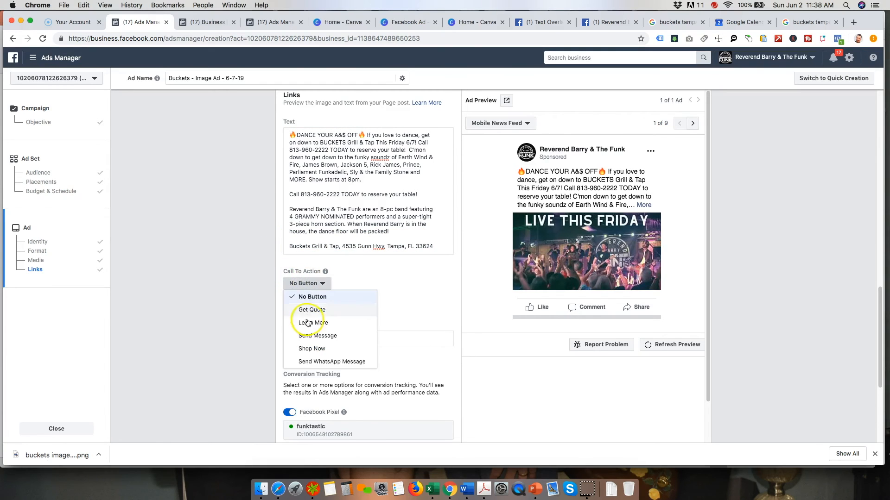
click(265, 314)
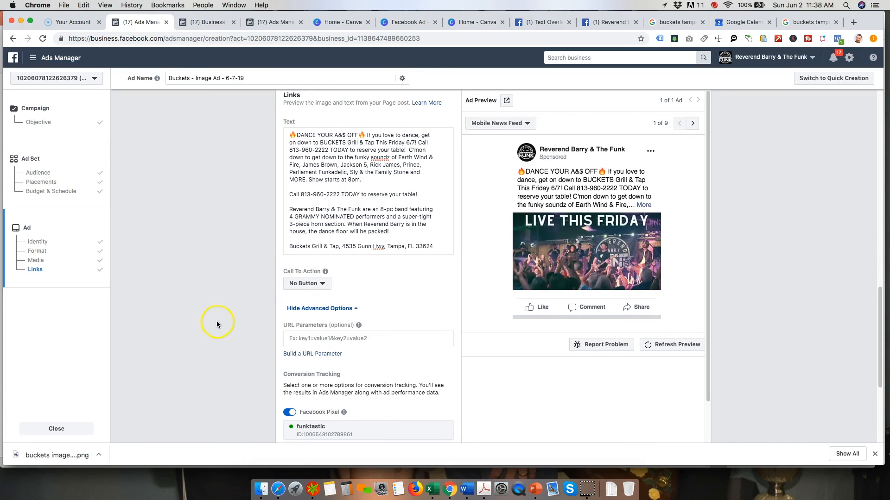
Check the ad's identity, format, media and tracking settings, and confirm the campaign to submit it.
scroll(203, 321, up, 5)
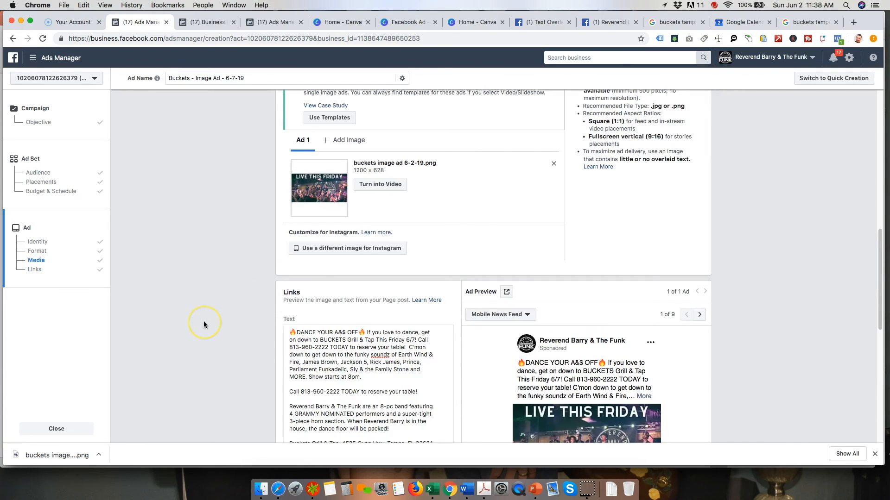
scroll(204, 321, up, 5)
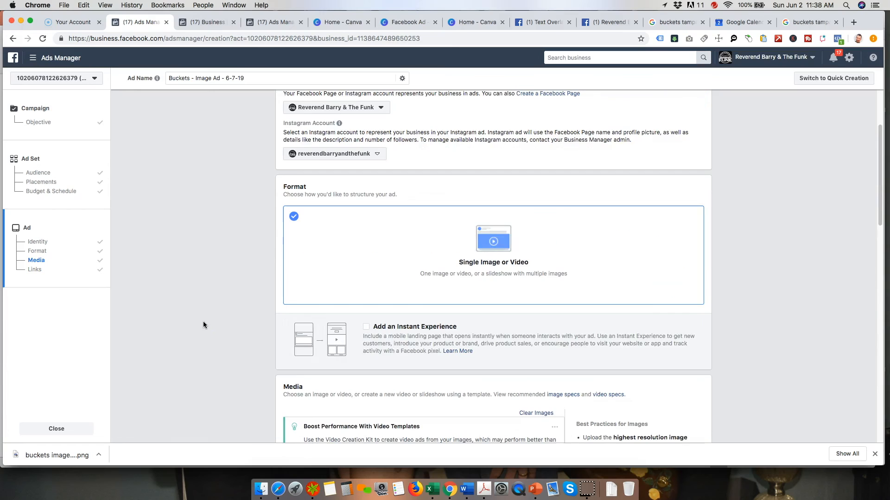
scroll(201, 322, down, 10)
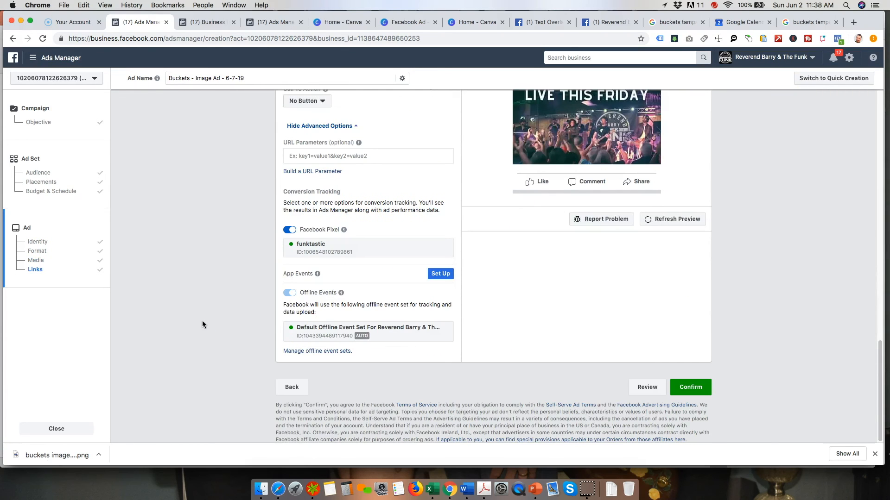
click(689, 386)
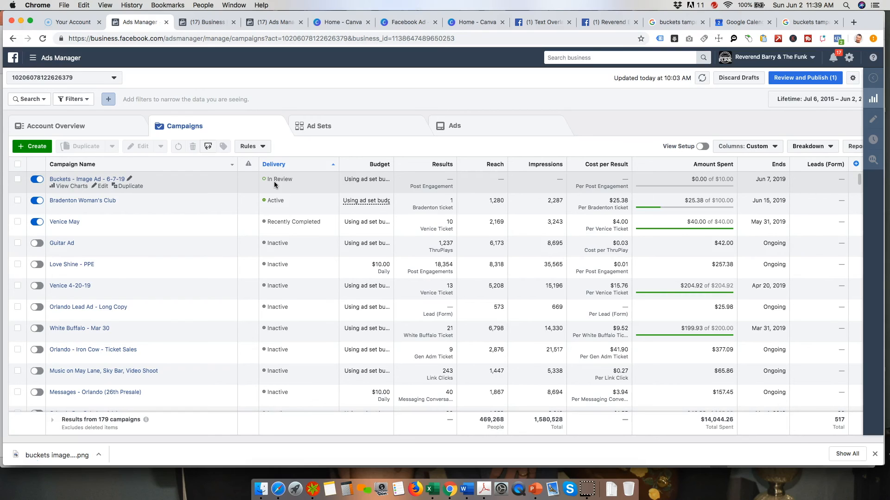
Duplicate the "Buckets - Image Ad - 6-7-19 - Fans" ad set once into its original campaign, keeping existing post engagements shown.
click(286, 187)
click(18, 181)
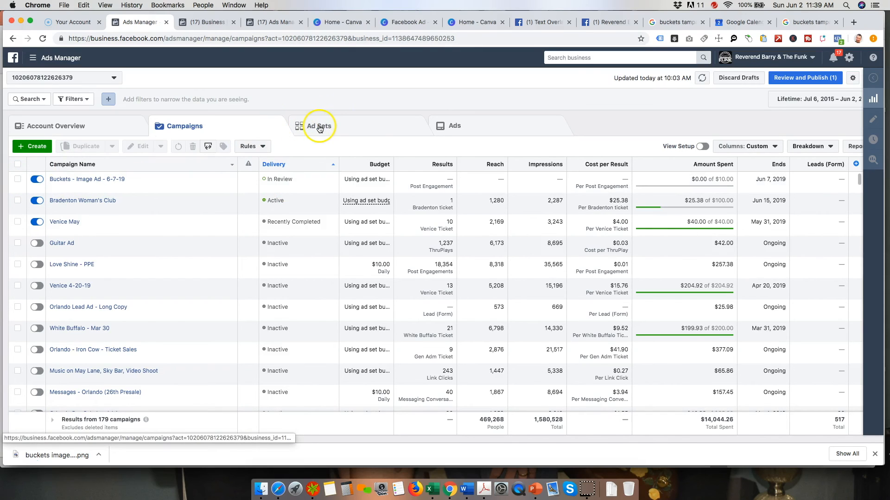
click(18, 180)
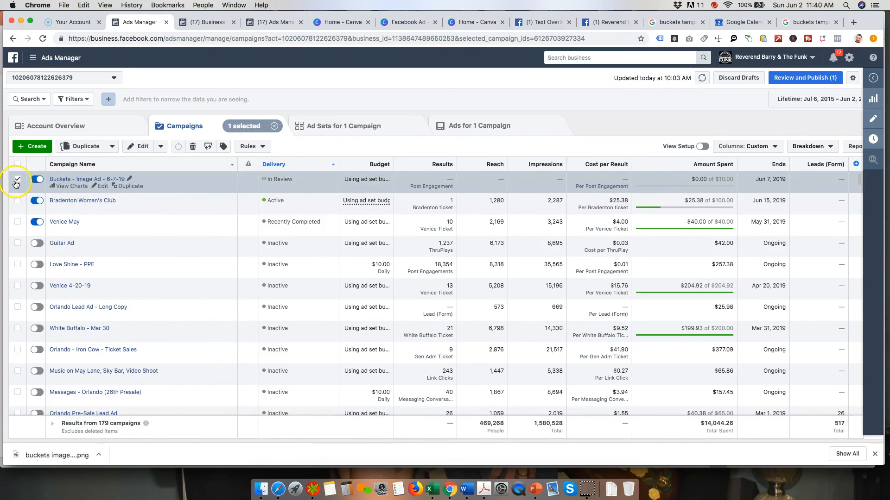
click(326, 130)
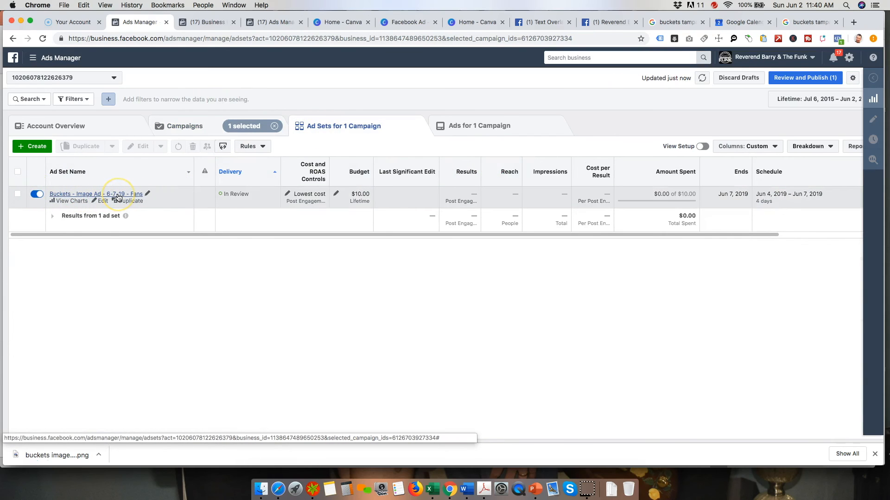
click(17, 194)
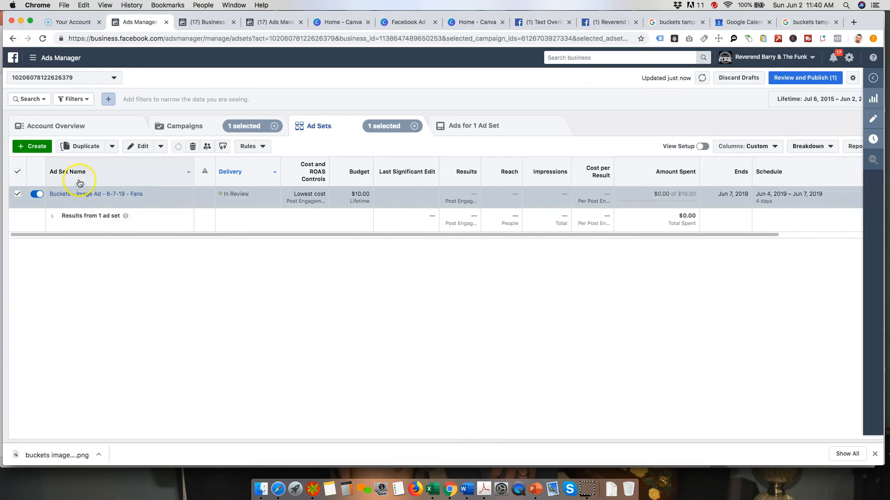
click(128, 152)
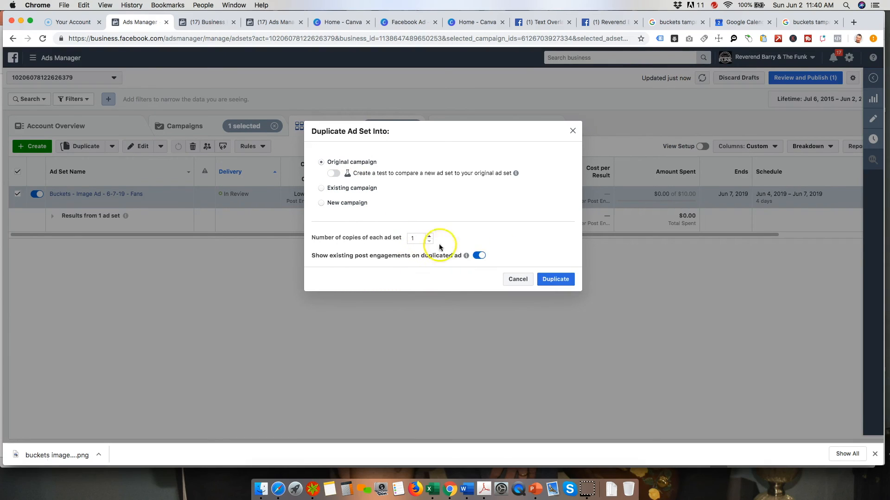
click(549, 281)
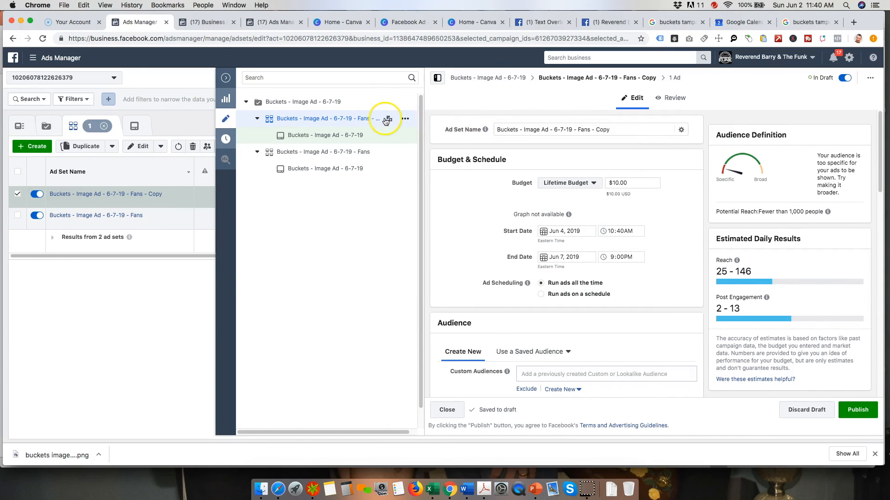
Rename the copied Fans ad set to "Buckets - Image Ad - 6-7-19 - FOF".
click(630, 130)
drag(596, 130, 623, 130)
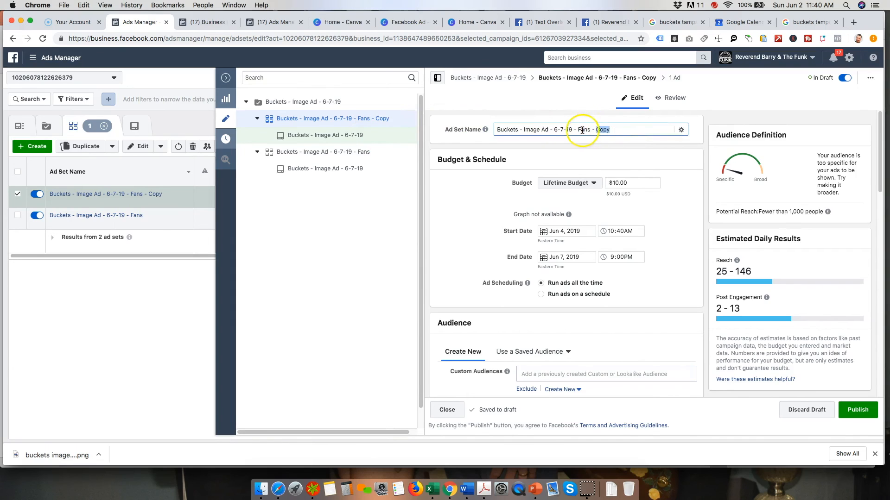
key(BackSpace)
key(BackSpace)
key(BackSpace)
key(BackSpace)
key(BackSpace)
key(BackSpace)
key(BackSpace)
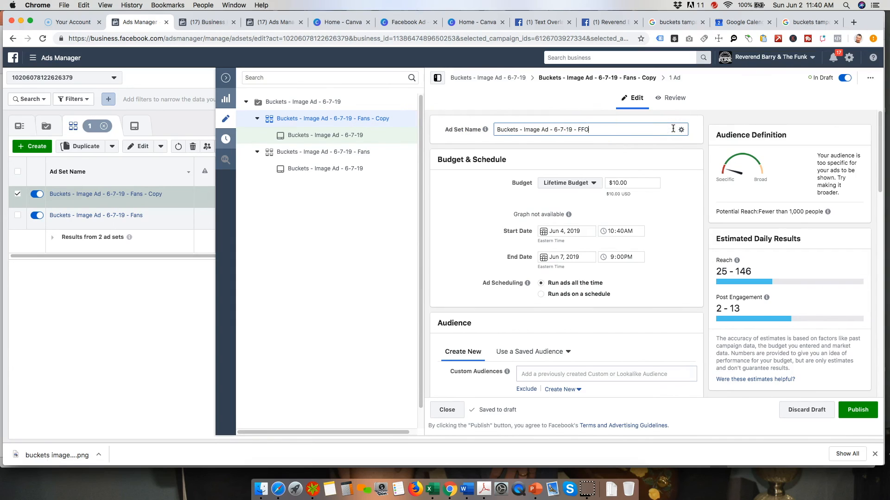
text(OF)
Change the ad set's connection targeting to friends of people who like the Reverend Barry & The Funk Page.
scroll(651, 294, down, 6)
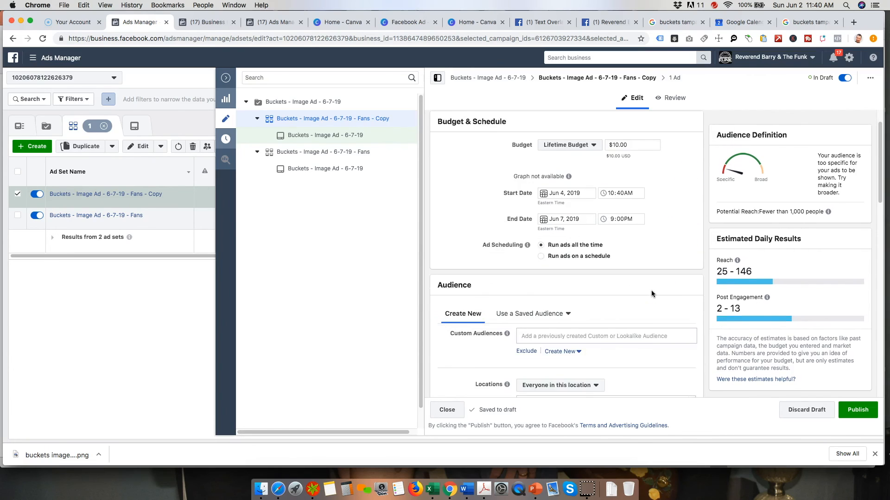
scroll(452, 296, down, 4)
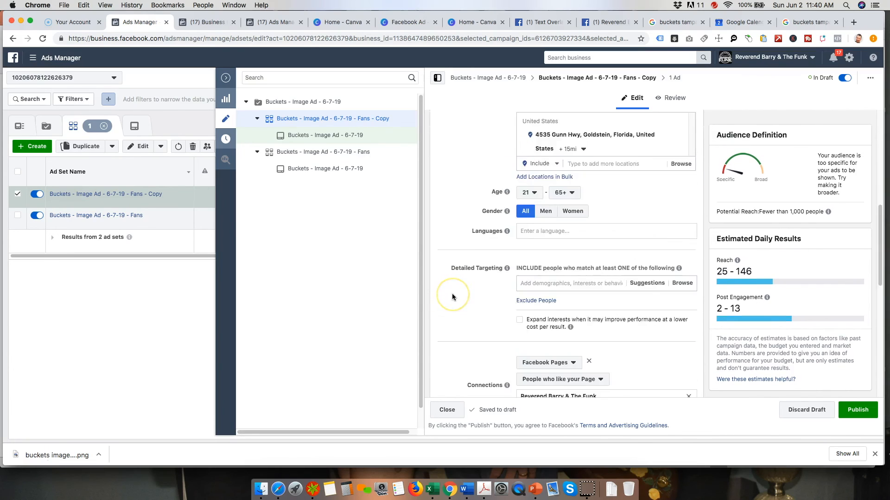
scroll(451, 293, down, 2)
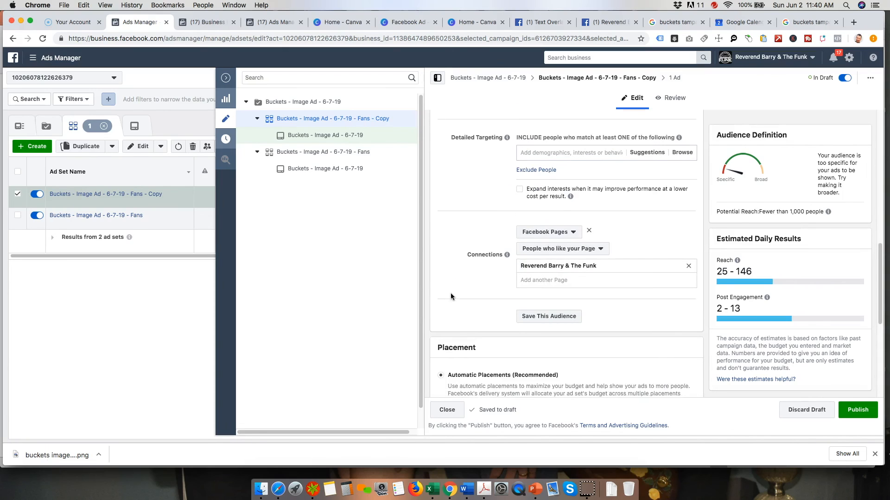
click(687, 257)
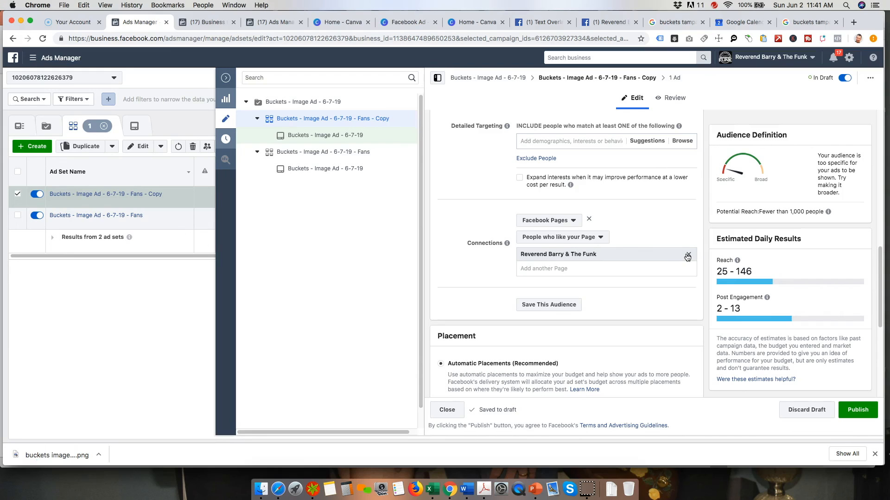
click(689, 257)
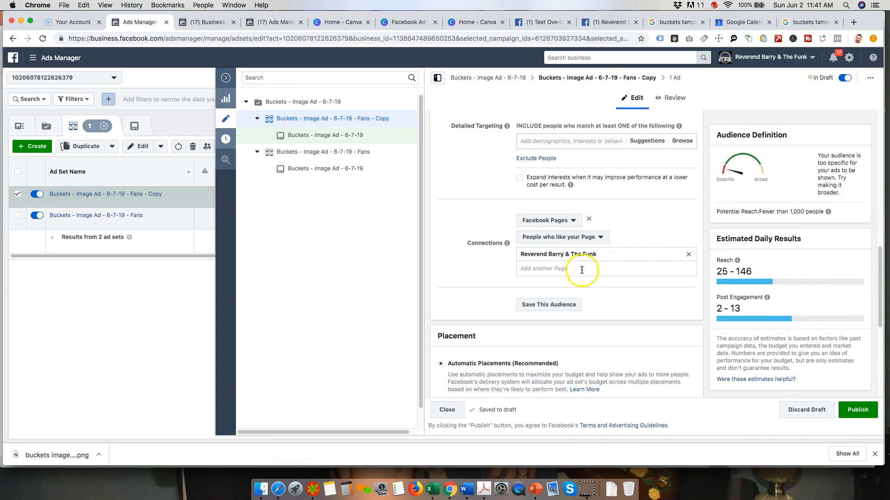
click(570, 238)
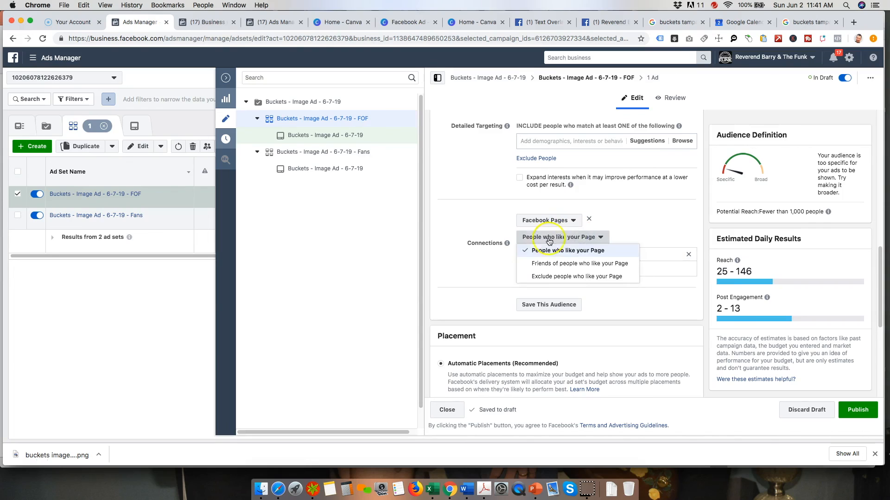
click(548, 263)
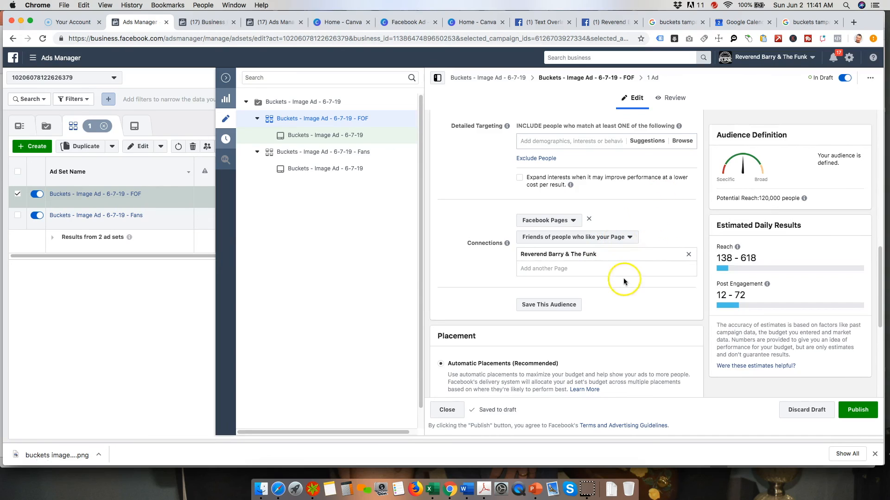
Publish the FOF ad set with its ad and close the editor.
scroll(645, 237, up, 15)
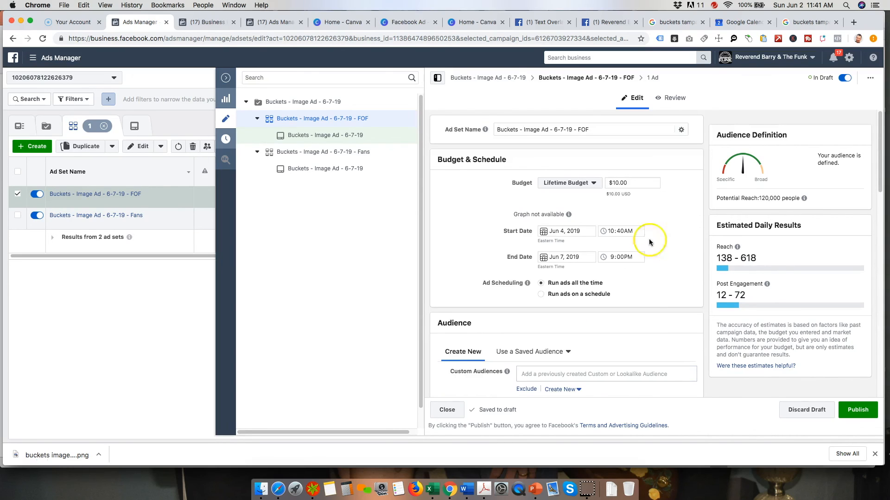
click(857, 410)
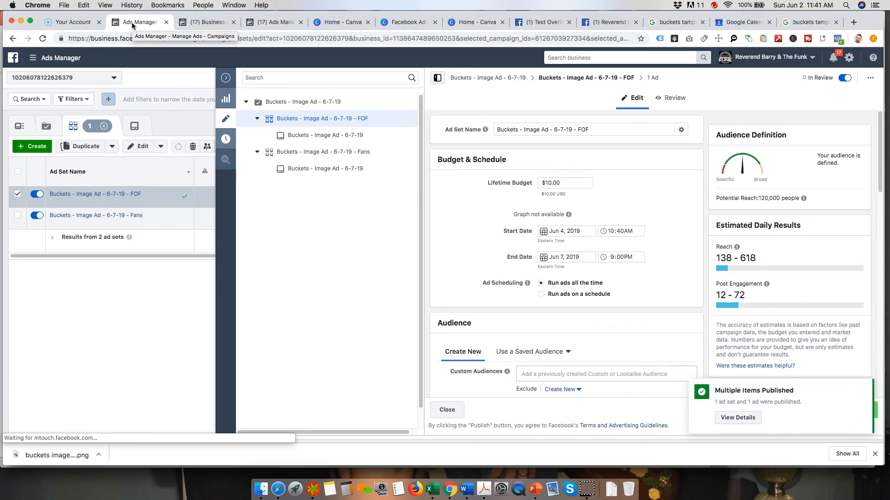
click(449, 411)
Duplicate the "Buckets - Image Ad - 6-7-19 - FOF" ad set once into its original campaign, keeping existing post engagements shown.
click(18, 196)
click(17, 196)
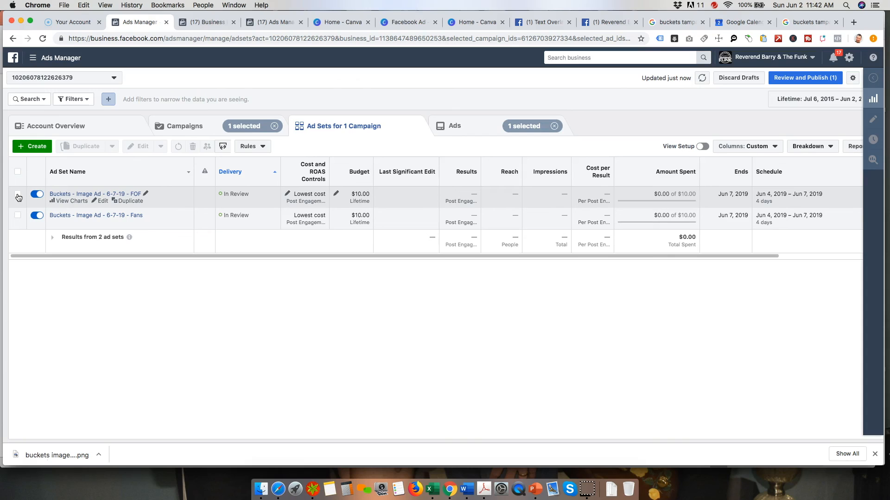
click(18, 195)
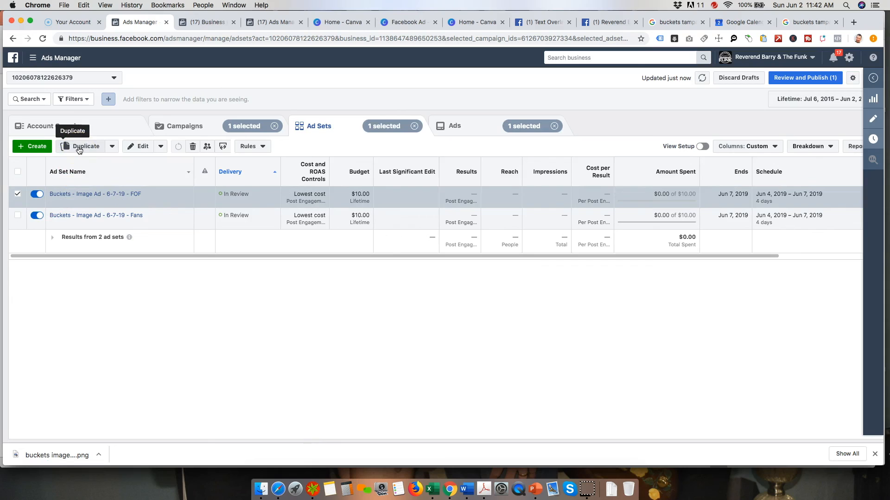
click(79, 147)
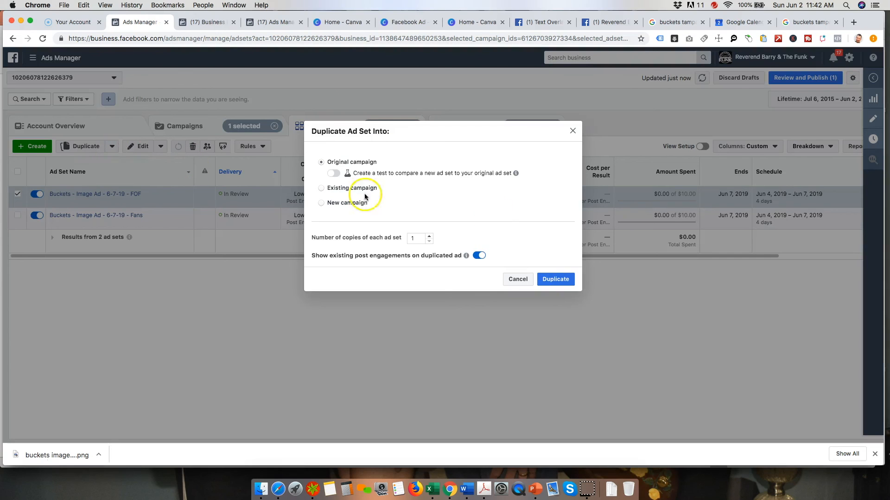
click(554, 279)
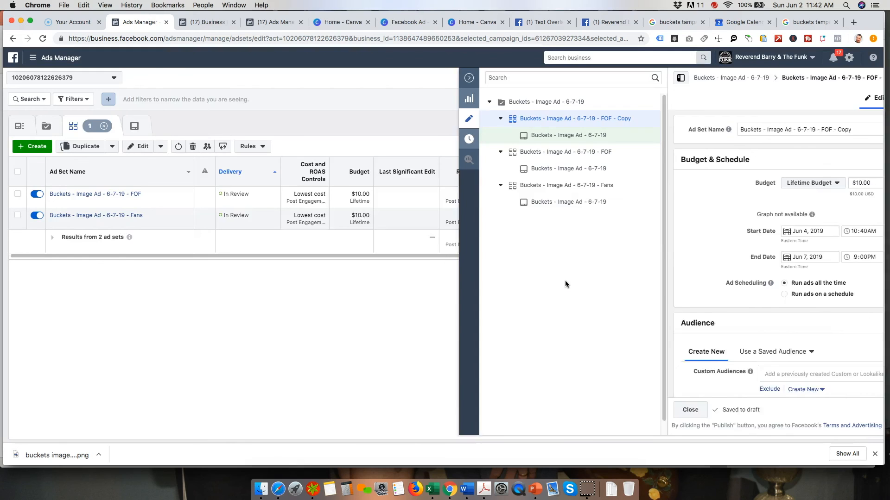
Rename the copied FOF ad set to "Buckets - Image Ad - 6-7-19 - Music Fans".
click(618, 130)
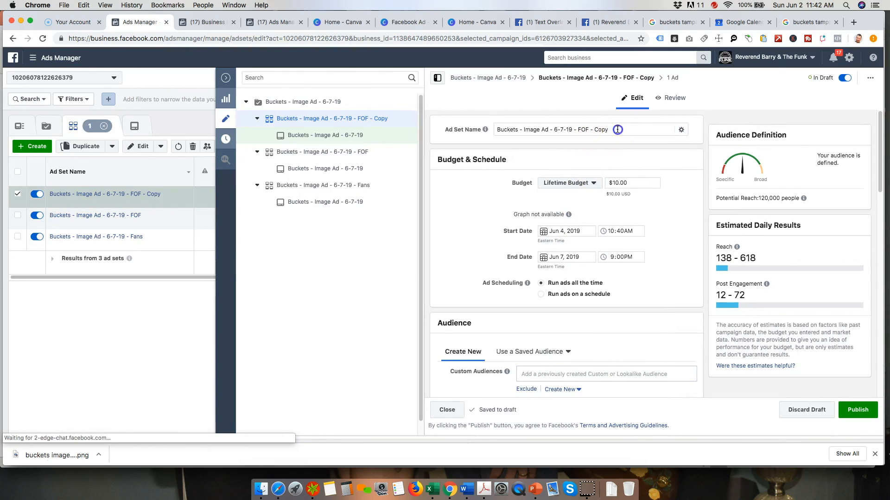
drag(577, 130, 635, 130)
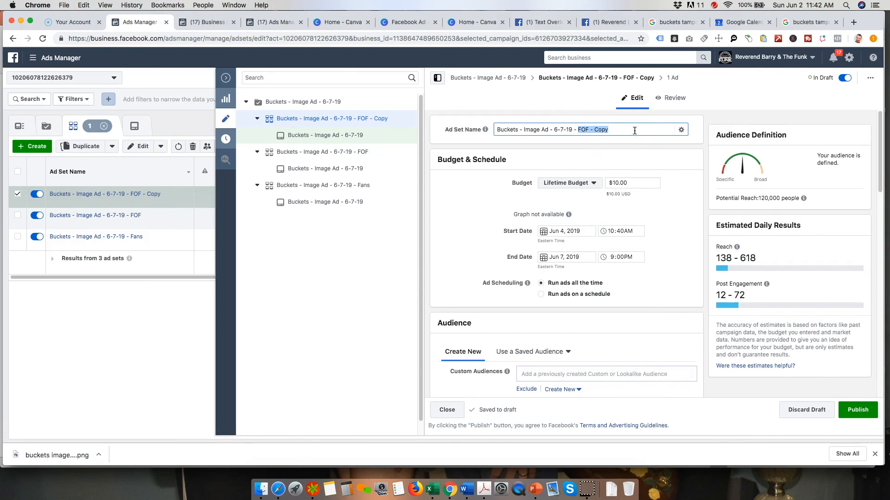
text(Music)
text( Fnas)
key(BackSpace)
key(BackSpace)
key(BackSpace)
click(458, 225)
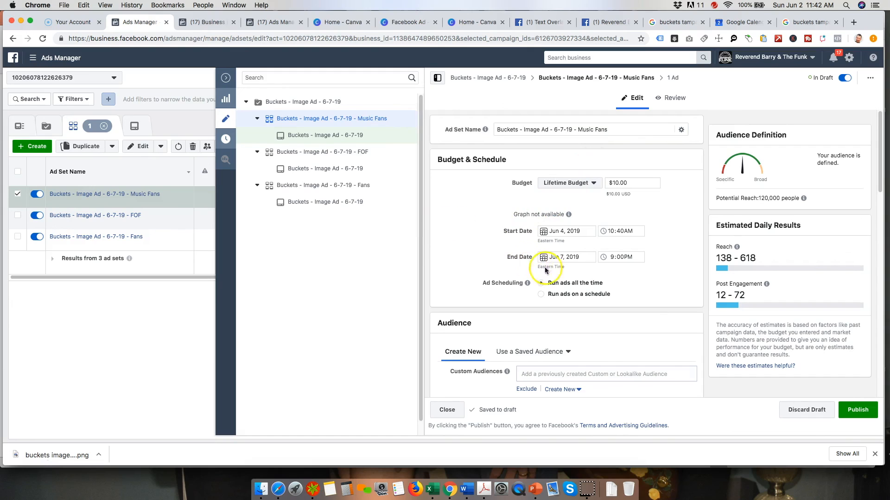
Remove the Reverend Barry & The Funk Page from the Music Fans ad set's connection targeting.
scroll(562, 280, down, 3)
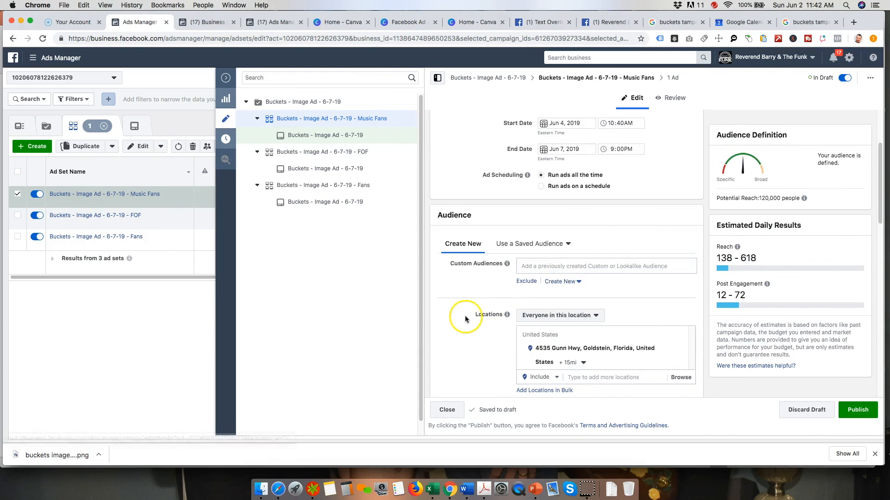
scroll(465, 318, down, 1)
scroll(466, 317, down, 2)
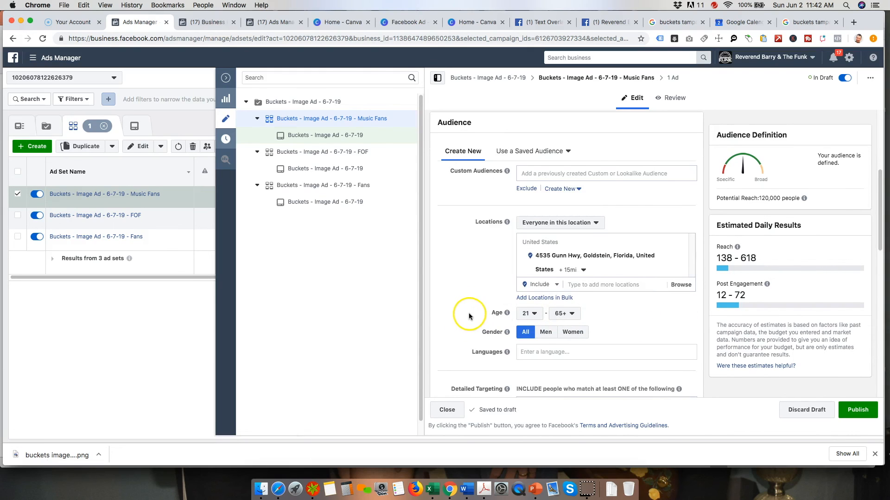
scroll(468, 315, down, 2)
scroll(467, 313, down, 3)
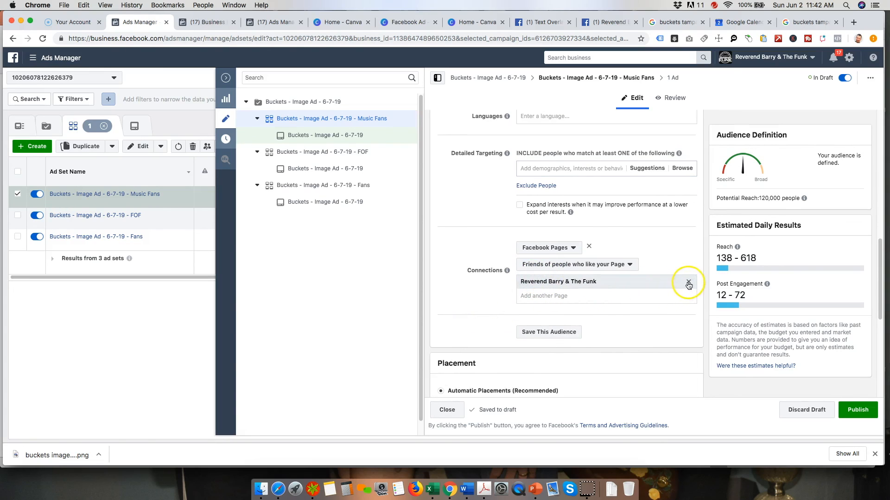
click(689, 282)
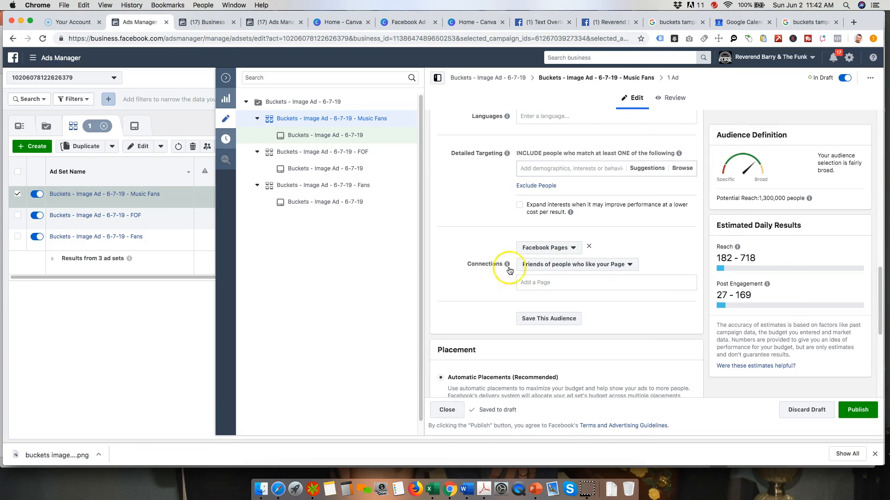
Set the minimum age of the Music Fans audience to 35.
scroll(456, 265, up, 5)
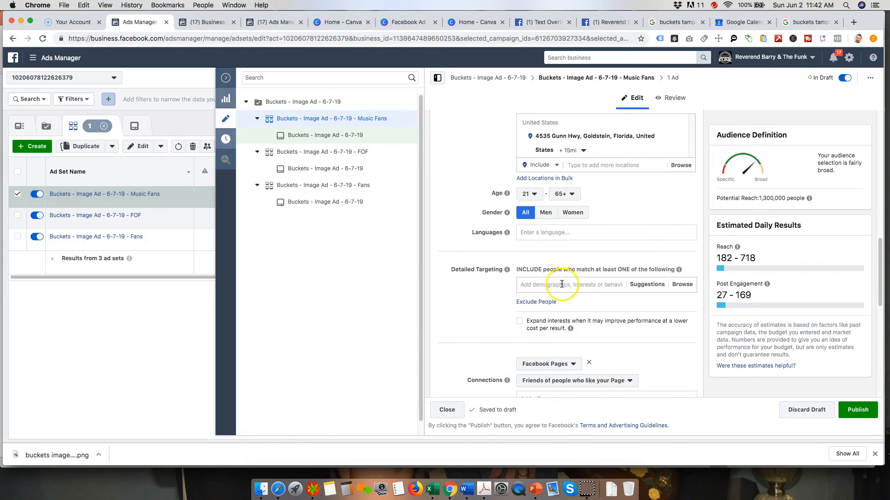
click(535, 195)
scroll(530, 279, down, 5)
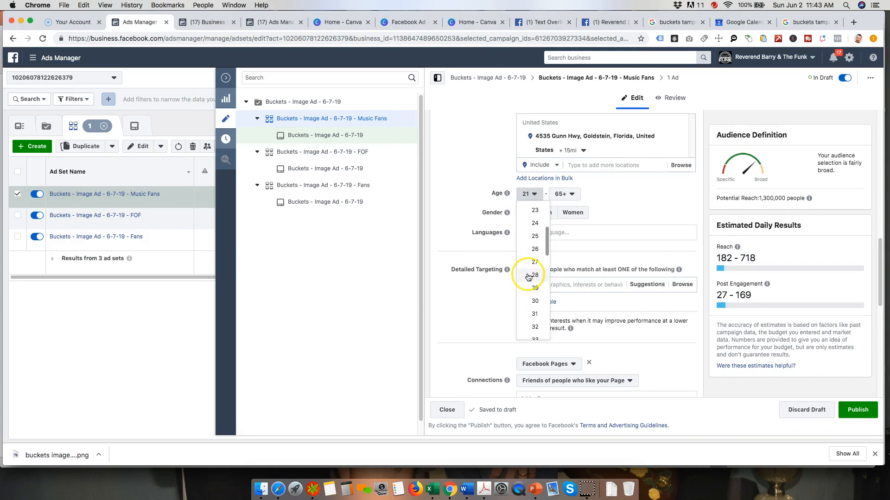
scroll(530, 289, down, 2)
click(535, 327)
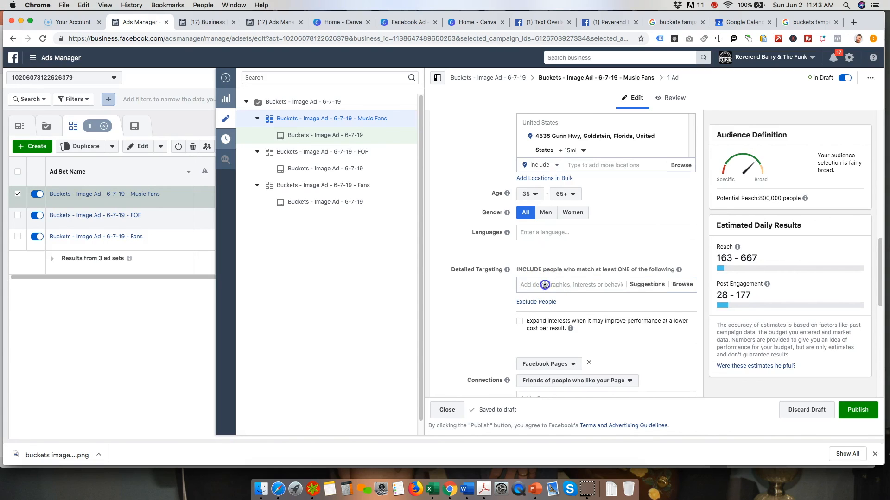
Search the detailed targeting for "james brown" and add the James Brown interest.
text(james brown)
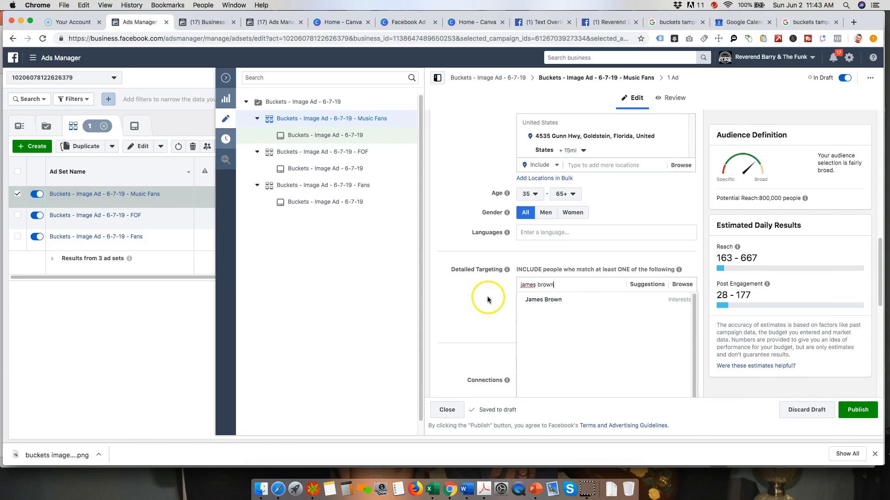
click(492, 295)
click(546, 285)
text(jam)
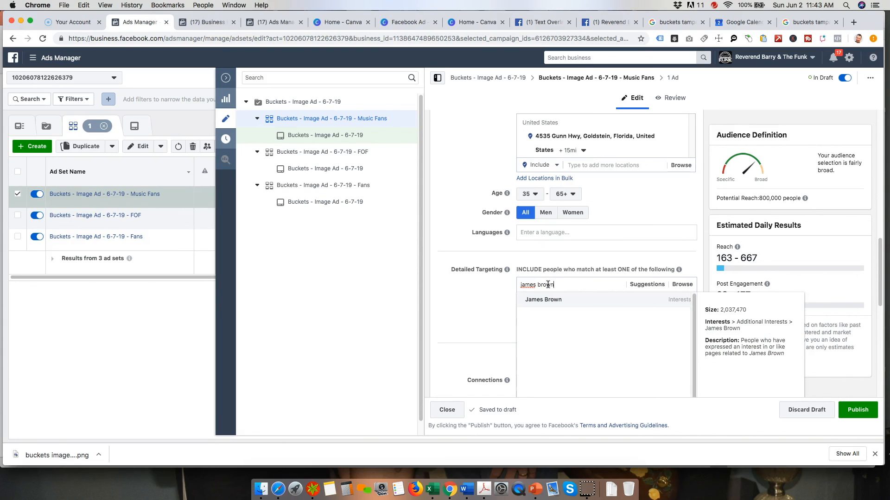
click(568, 300)
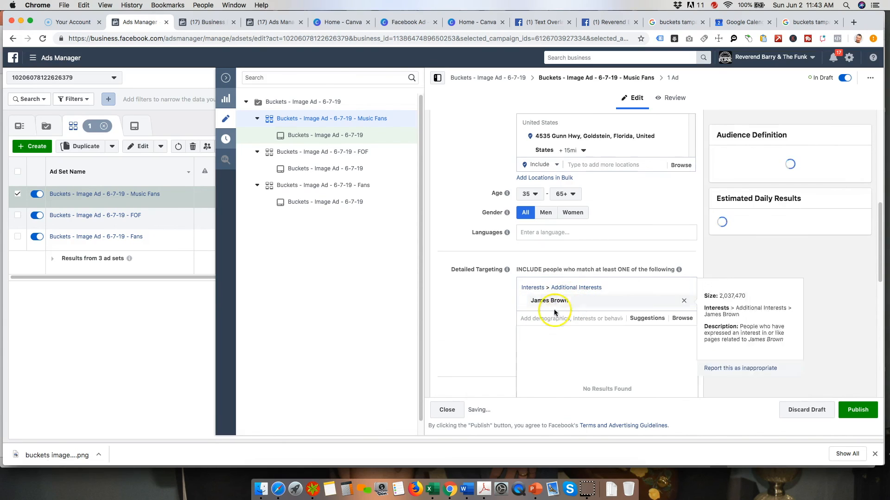
Add the suggested interests Earth, Wind & Fire and Chic (band) to the Music Fans detailed targeting.
scroll(449, 332, down, 3)
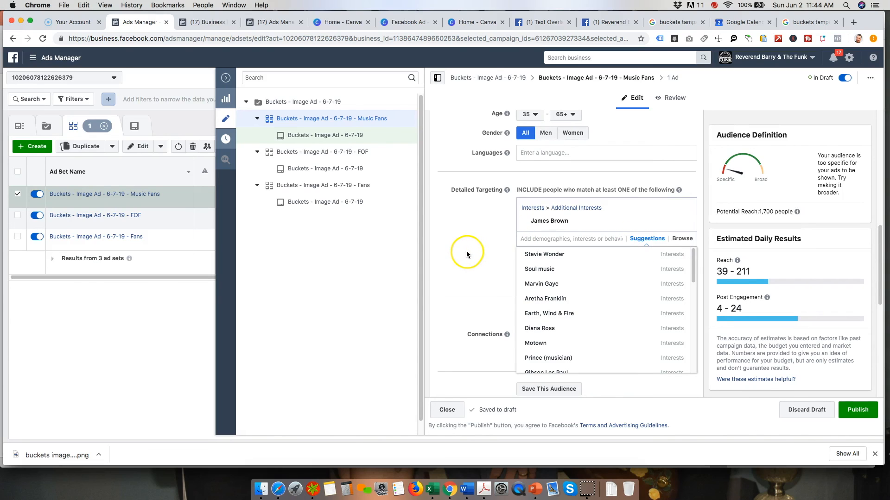
mouse_move(537, 223)
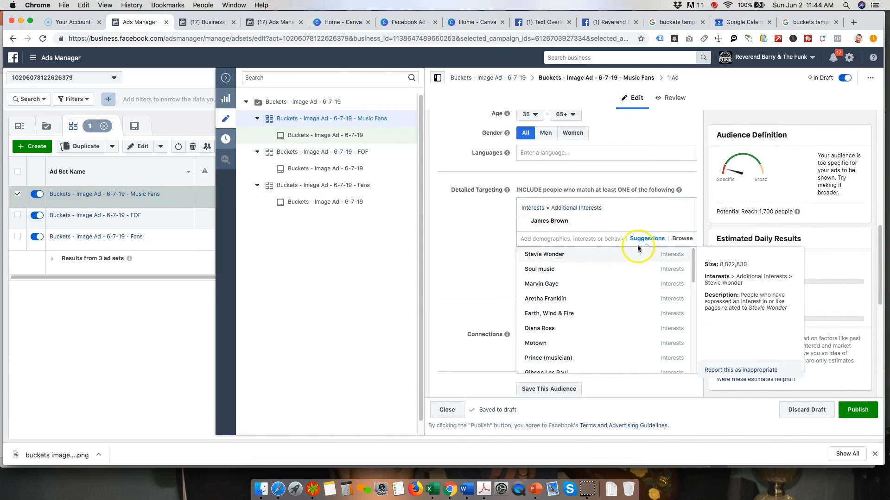
mouse_move(610, 251)
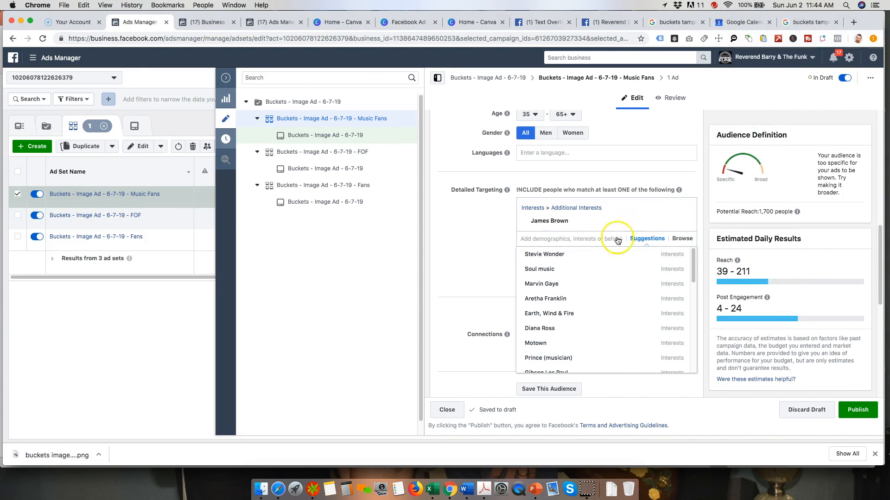
mouse_move(563, 274)
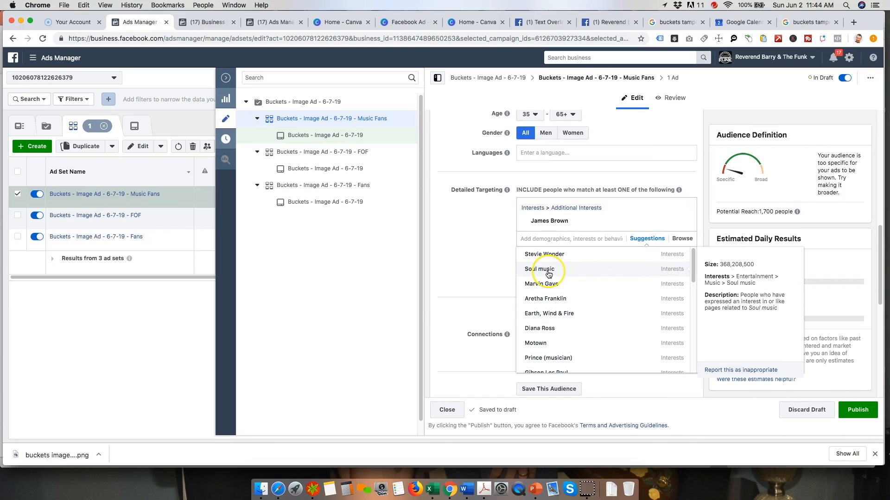
click(573, 314)
mouse_move(546, 273)
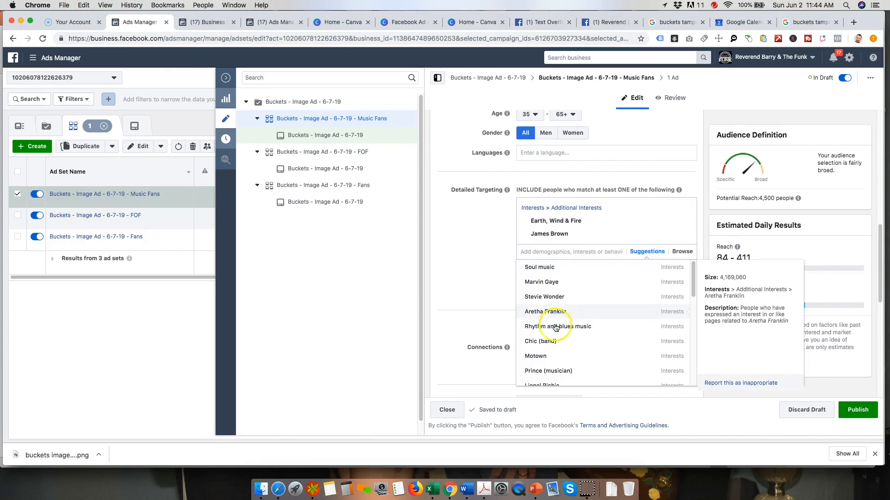
scroll(561, 325, down, 1)
click(575, 336)
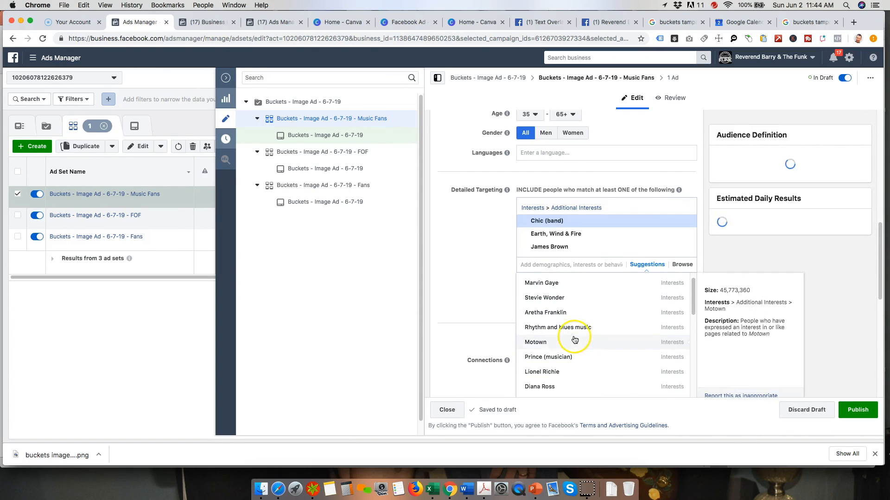
Add the suggested interests Stevie Wonder, Motown, Diana Ross and Michael Jackson to the Music Fans detailed targeting.
click(533, 280)
click(564, 370)
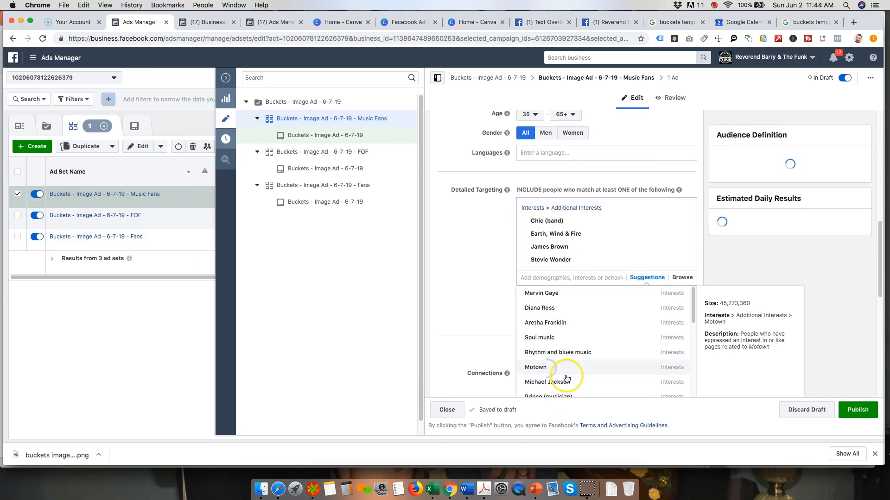
scroll(574, 364, down, 3)
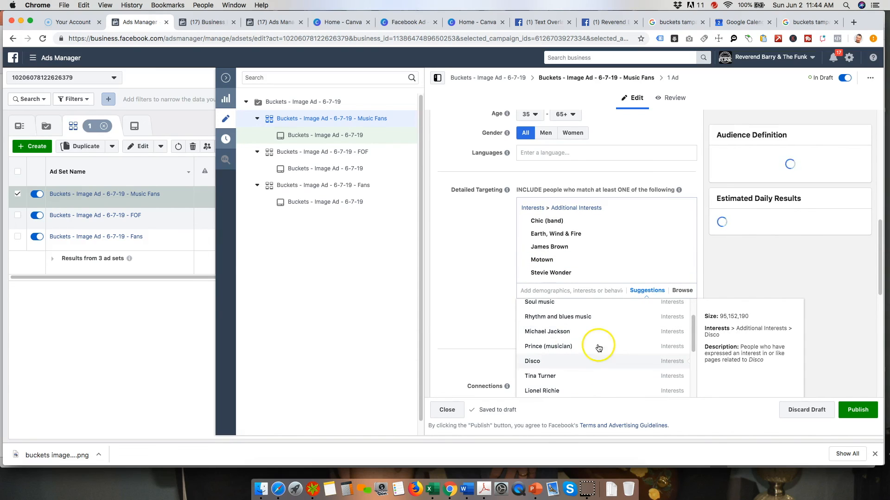
click(557, 379)
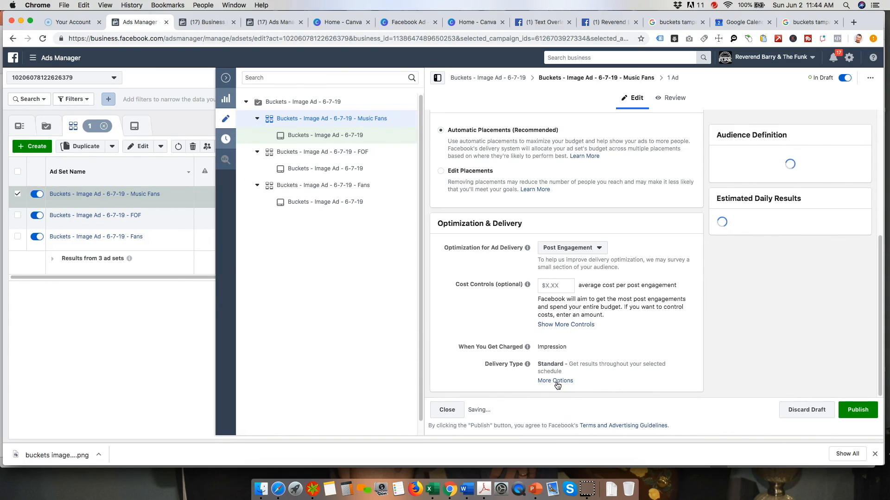
click(503, 319)
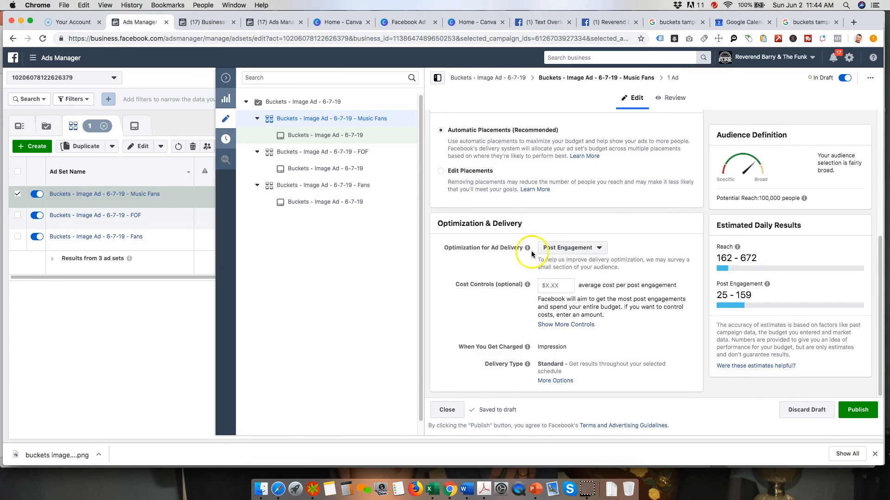
Review the Music Fans ad set's budget, schedule, audience, placement and delivery settings along with its estimated daily reach.
scroll(678, 358, up, 4)
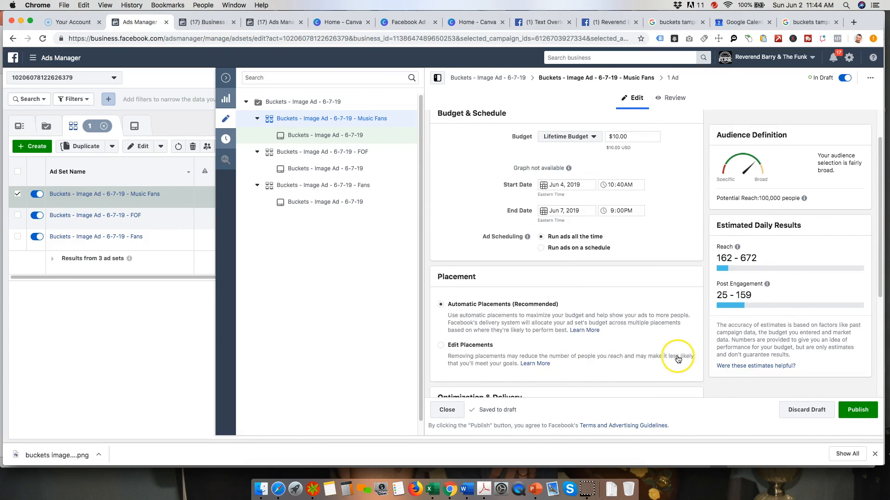
scroll(674, 355, down, 4)
scroll(671, 357, down, 1)
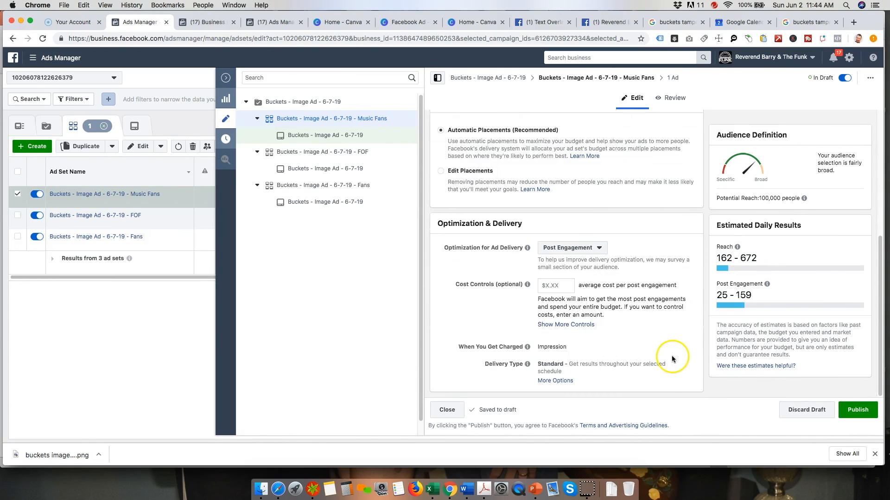
scroll(671, 355, up, 5)
scroll(684, 357, up, 5)
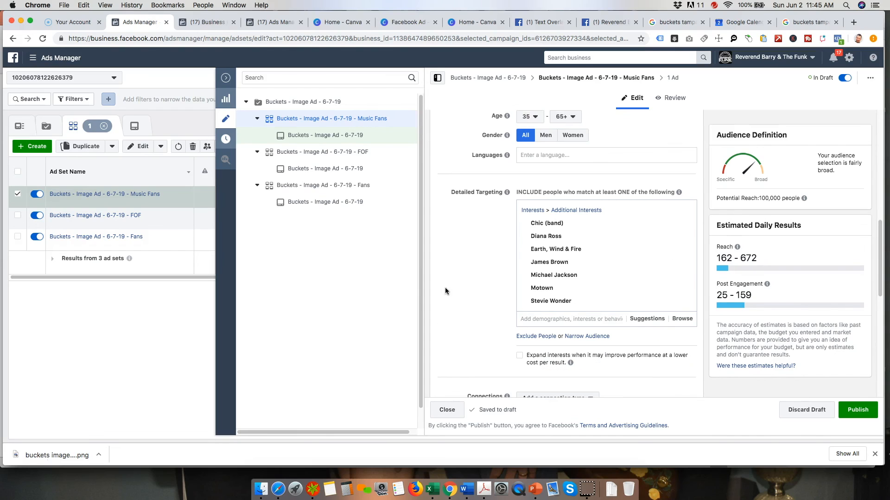
drag(713, 258, 764, 260)
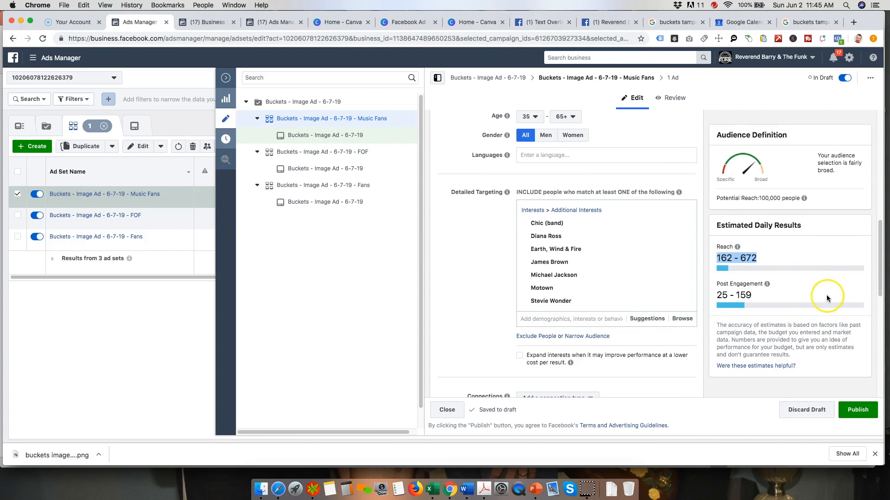
scroll(463, 269, down, 3)
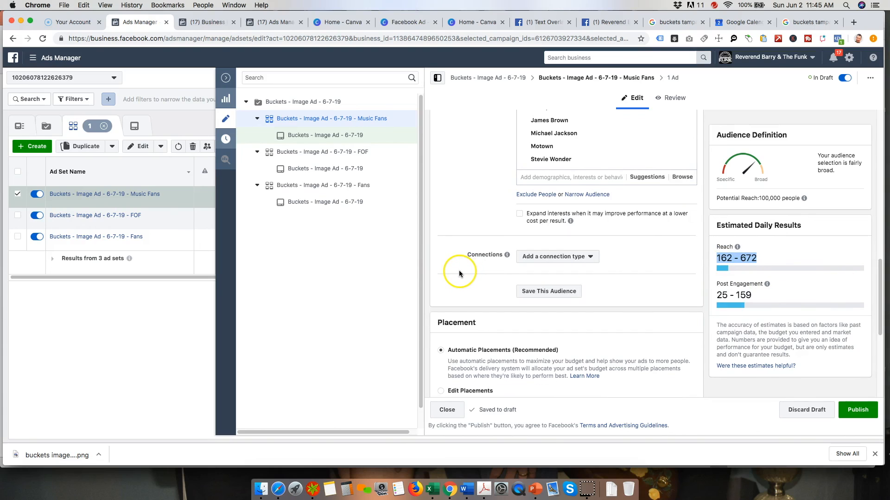
scroll(458, 272, up, 3)
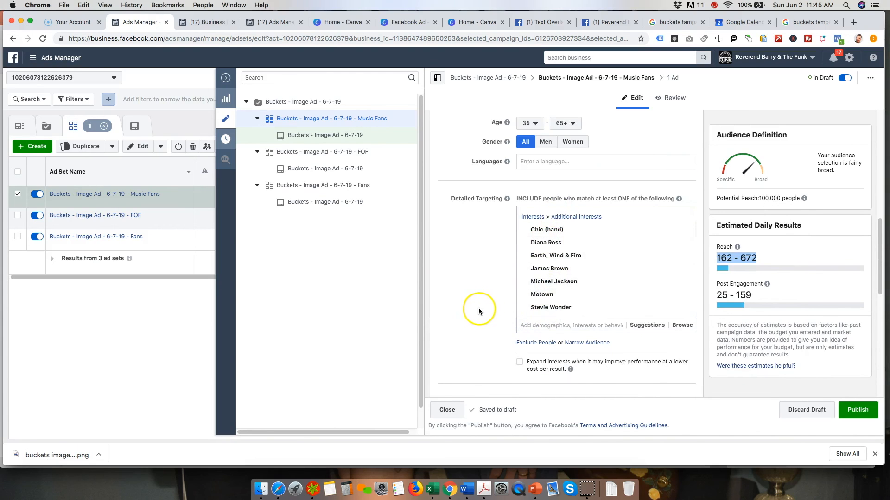
scroll(477, 309, up, 8)
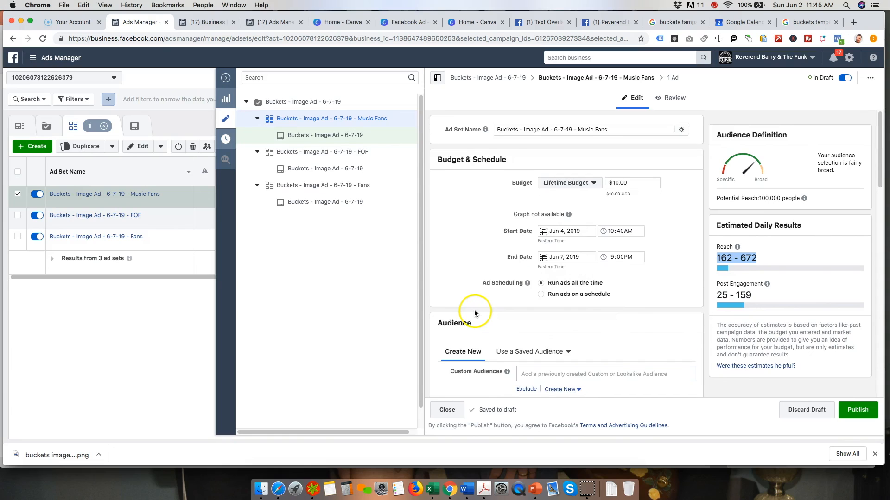
scroll(471, 314, down, 12)
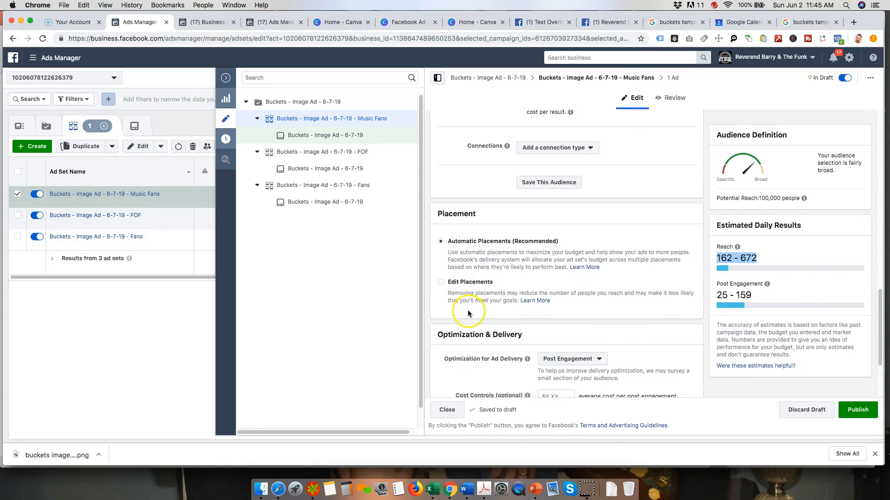
scroll(468, 314, up, 7)
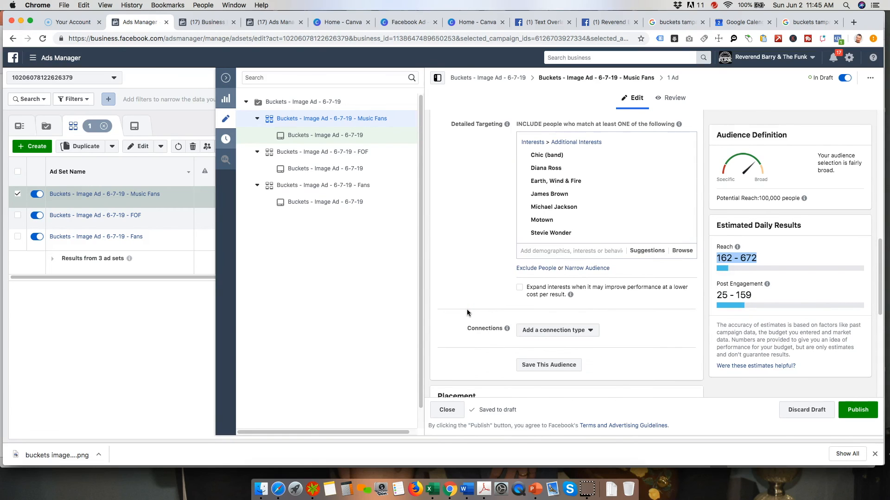
Search the detailed targeting for "dancing" and add the Dance interest.
click(543, 337)
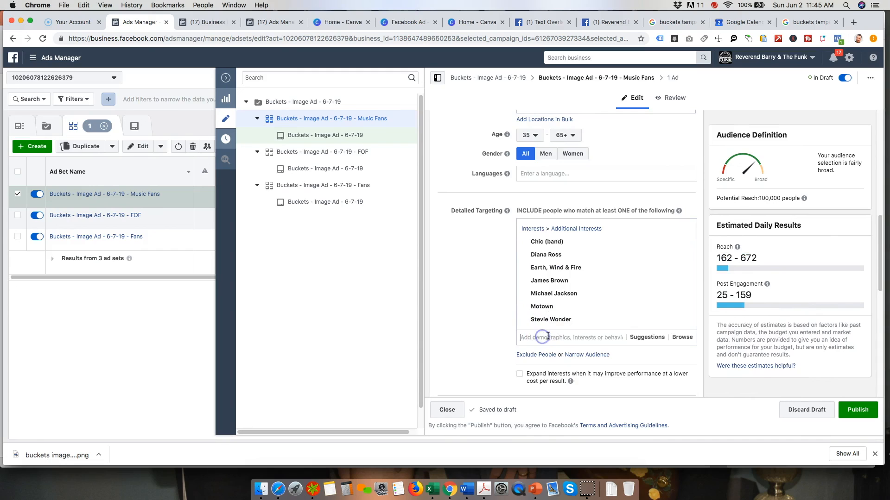
text(dancing)
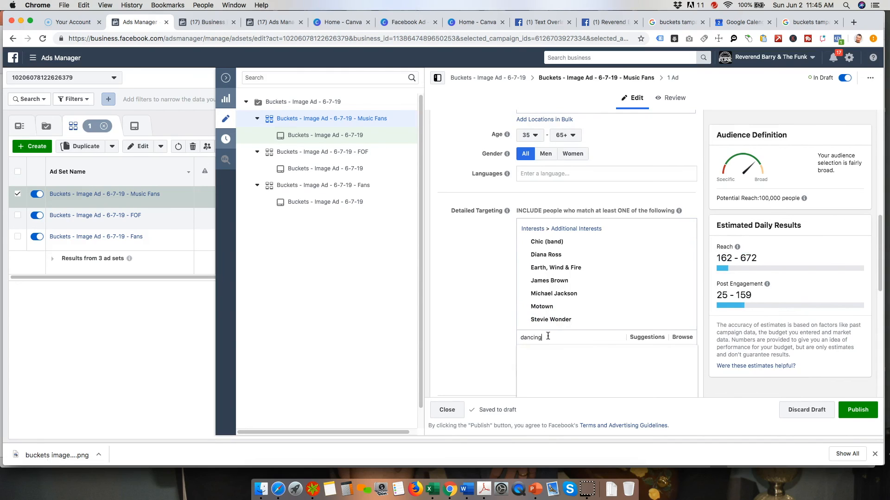
scroll(481, 336, down, 1)
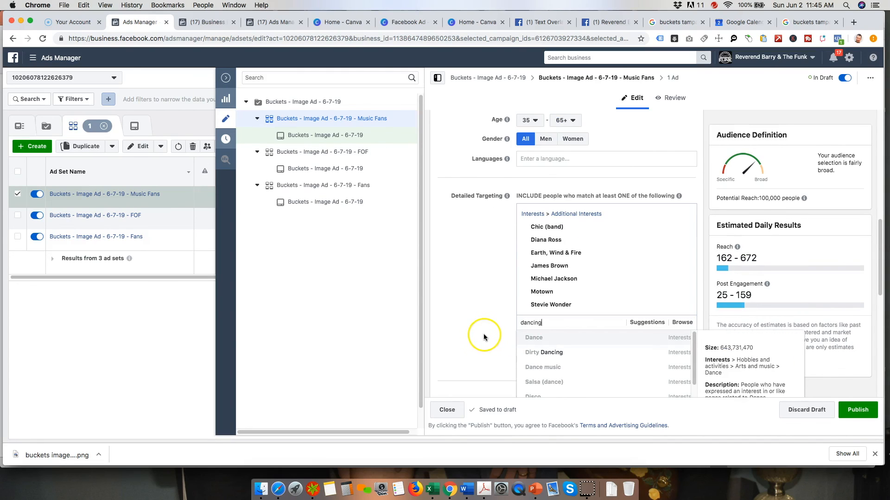
text(ncing)
click(533, 336)
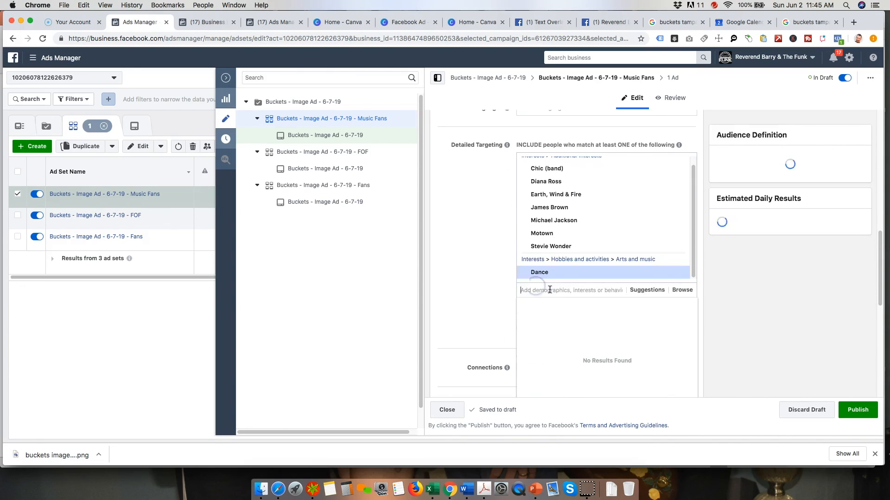
Check the suggested interests, then search for "dancing" again and add the Dance music interest.
click(644, 291)
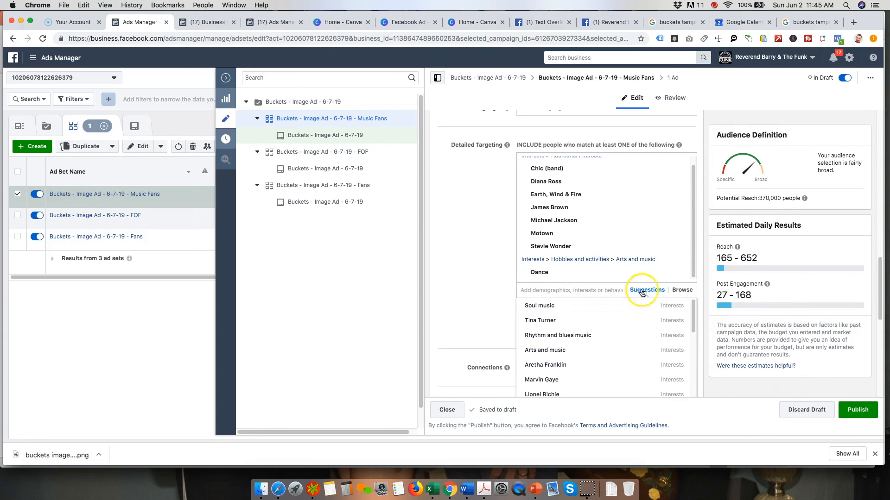
scroll(488, 298, down, 3)
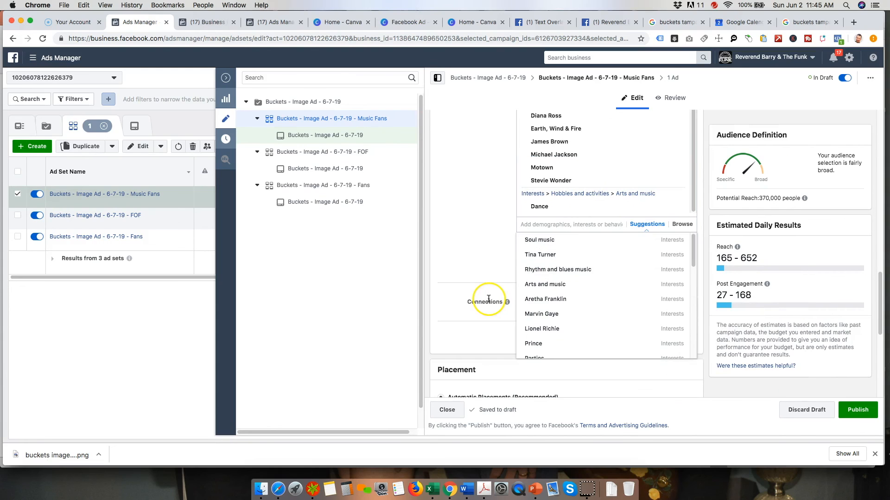
click(549, 227)
text(dancin)
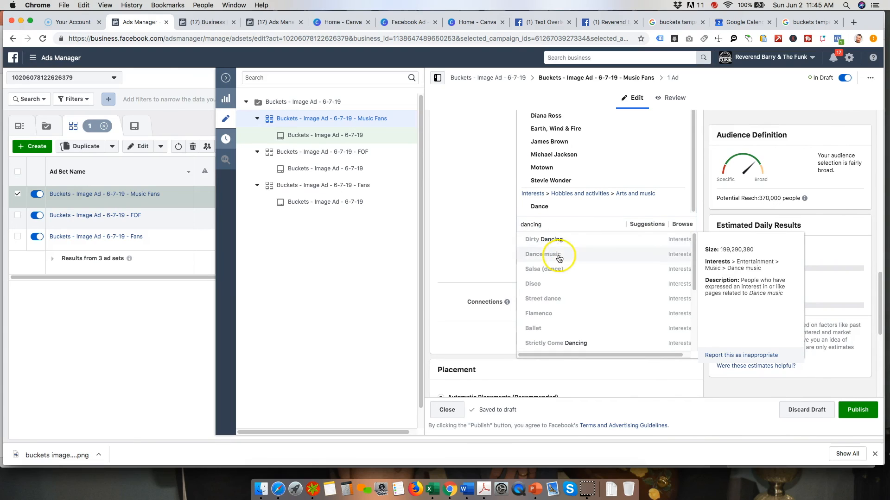
click(560, 254)
Search the detailed targeting for "concert" and add the Concerts interest under Live events.
text(da)
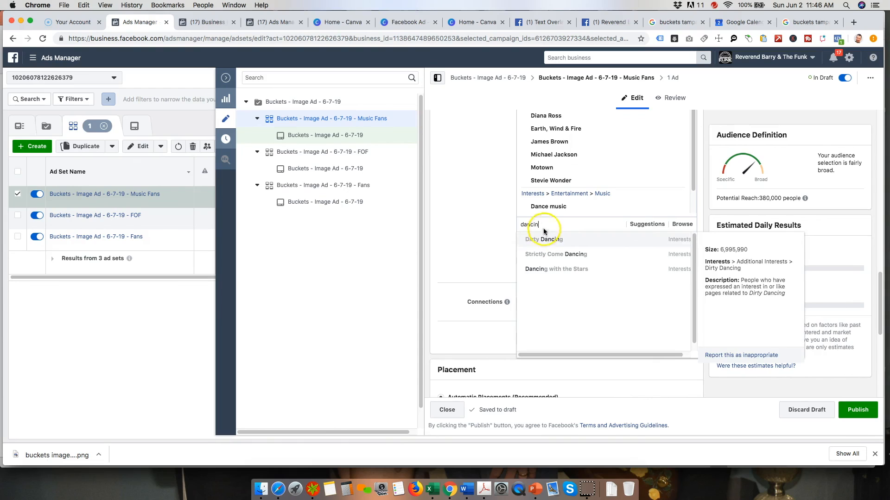
double_click(519, 225)
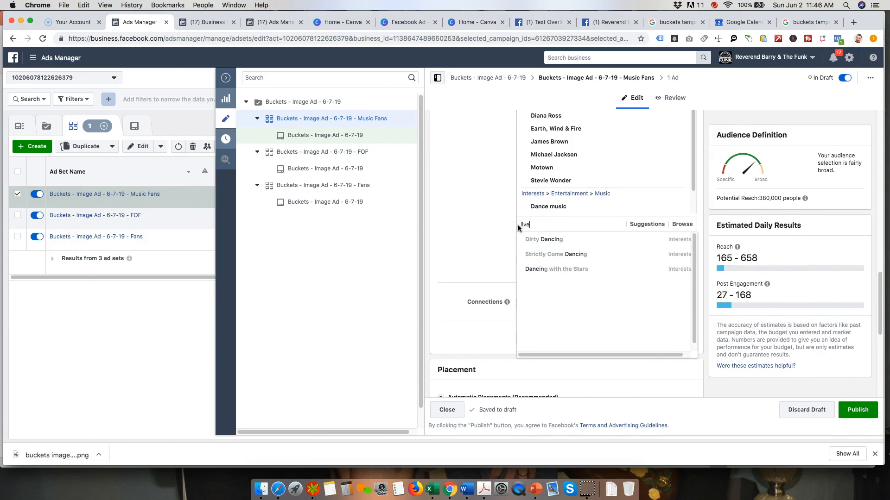
text(conve)
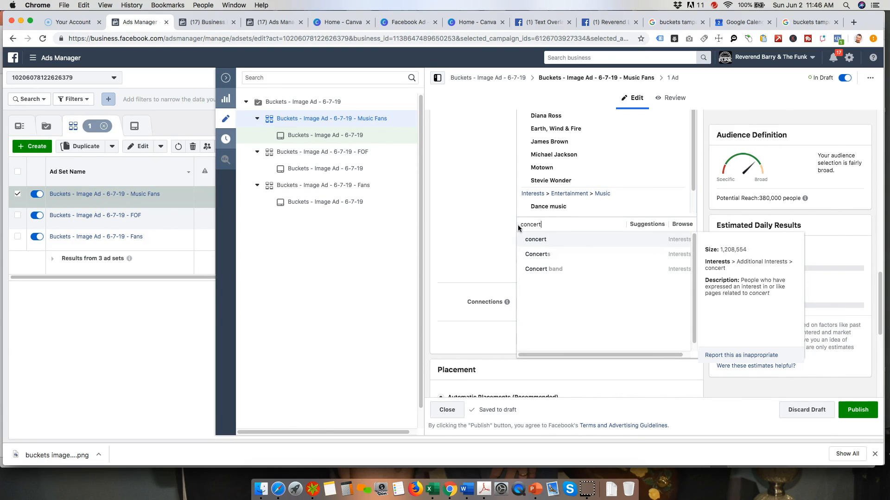
click(538, 253)
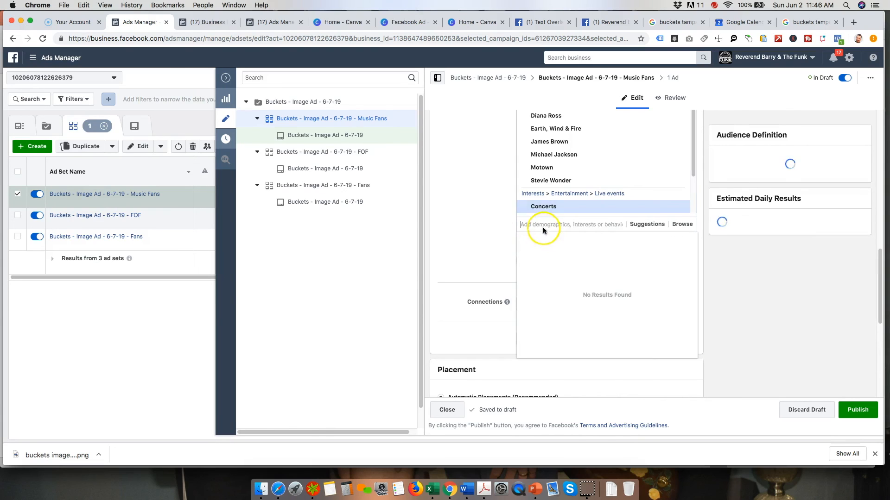
click(472, 251)
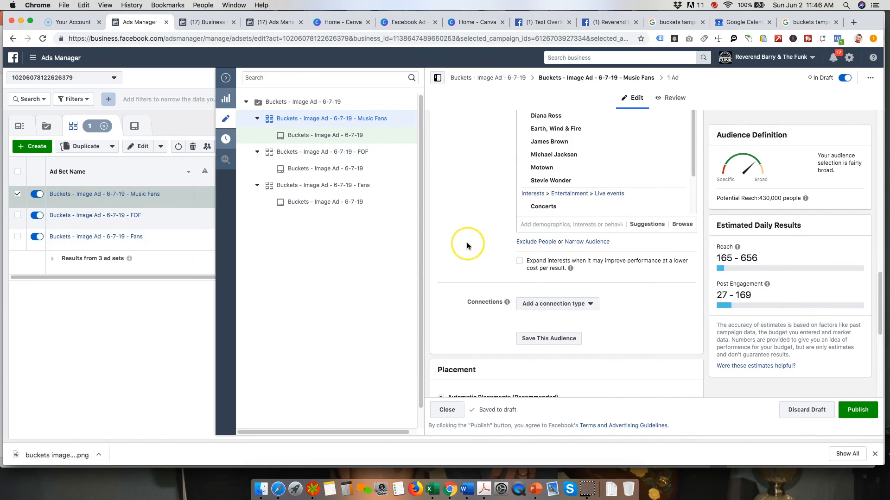
Browse the detailed targeting interests to Entertainment > Live events and remove the Concerts interest.
scroll(469, 244, up, 2)
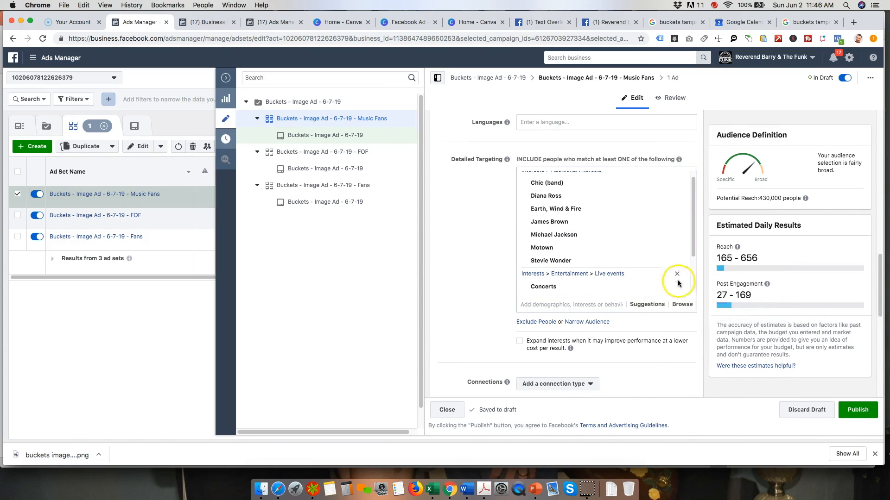
click(674, 306)
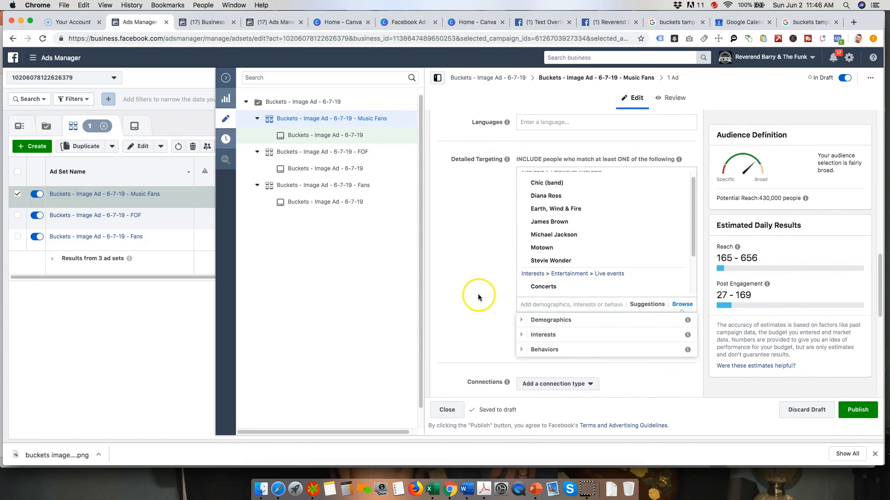
scroll(478, 297, down, 2)
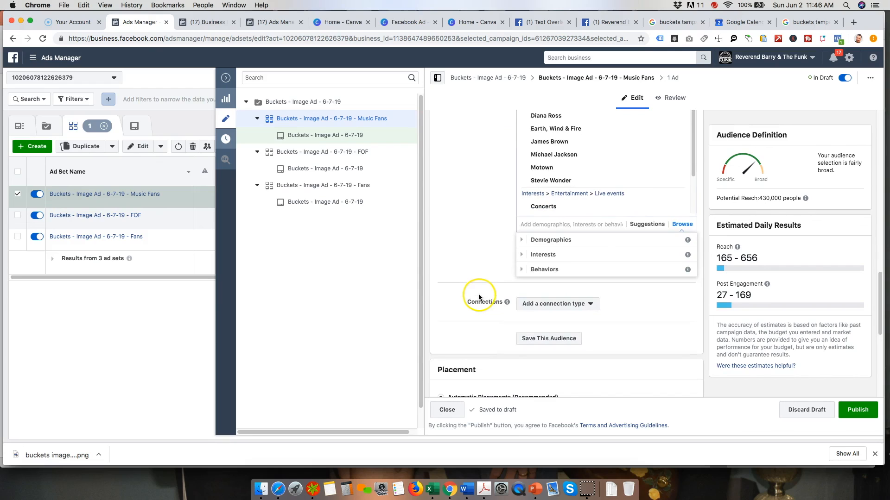
click(522, 257)
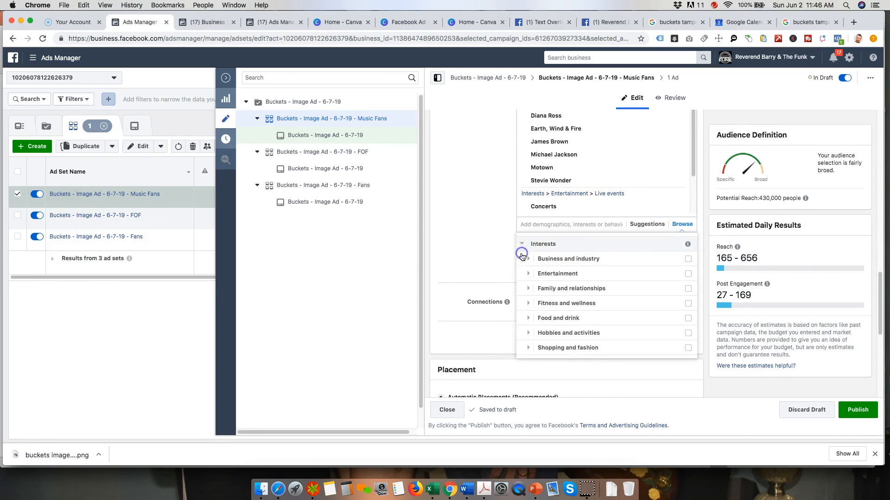
click(529, 270)
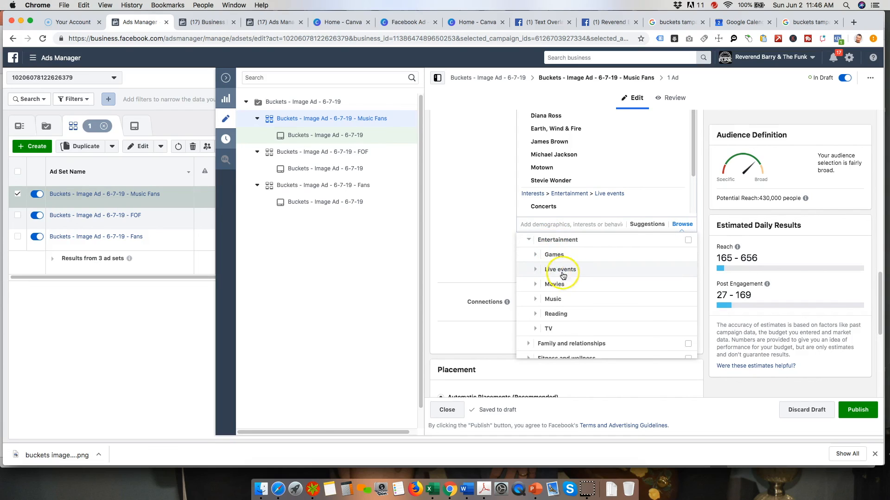
click(536, 269)
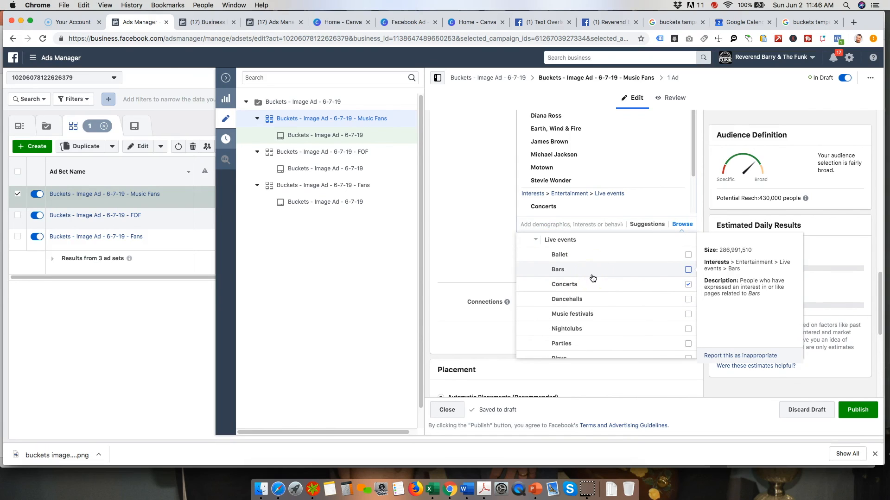
click(583, 282)
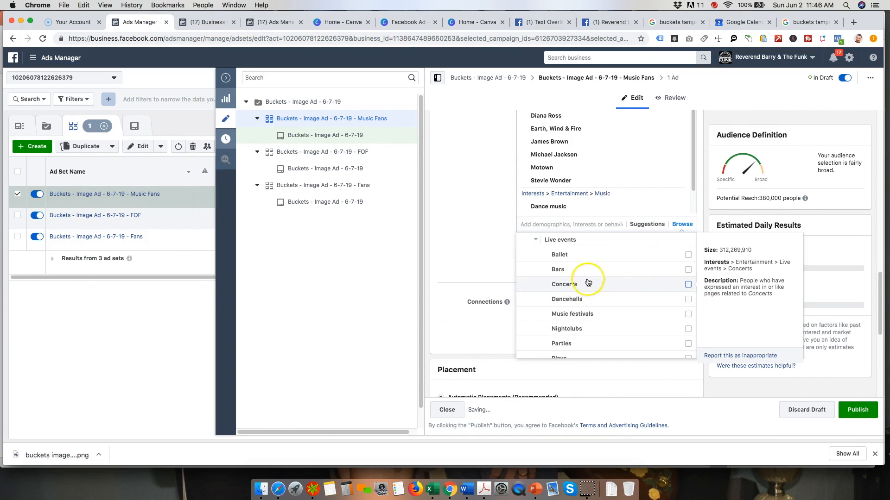
Add the Music festivals interest from the Live events category to the detailed targeting.
scroll(592, 296, down, 1)
click(605, 304)
click(688, 302)
scroll(681, 302, down, 3)
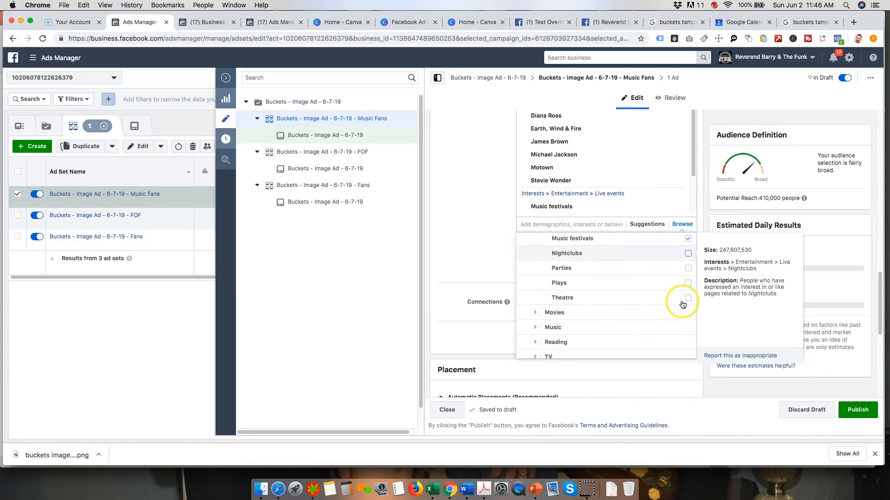
Add the Rhythm and blues music interest from the Entertainment > Music category and close the interest browser.
scroll(586, 301, down, 1)
click(540, 318)
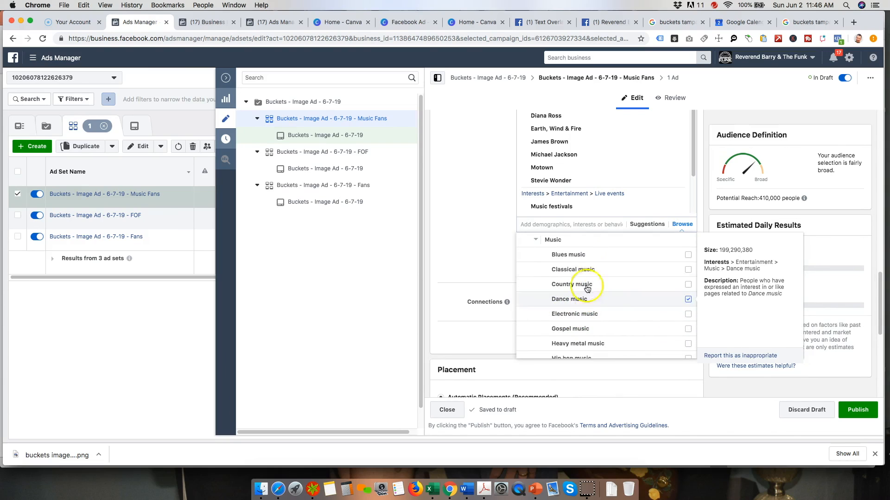
scroll(655, 300, down, 1)
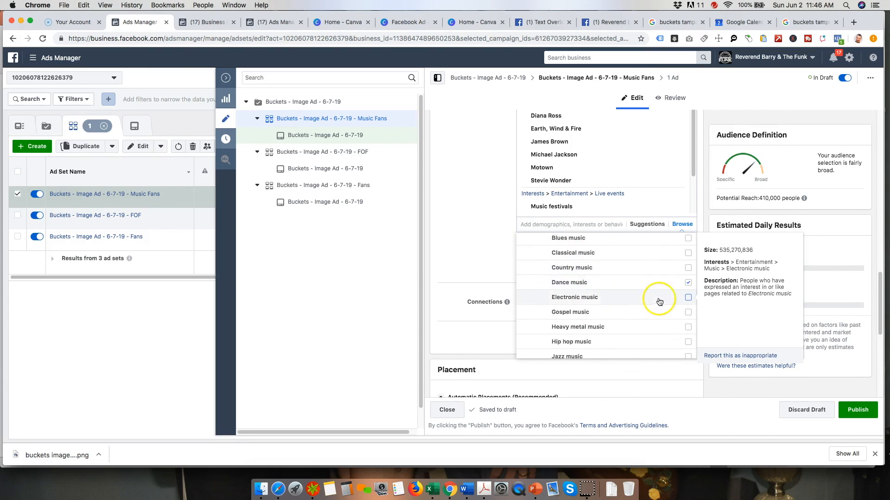
scroll(646, 322, down, 5)
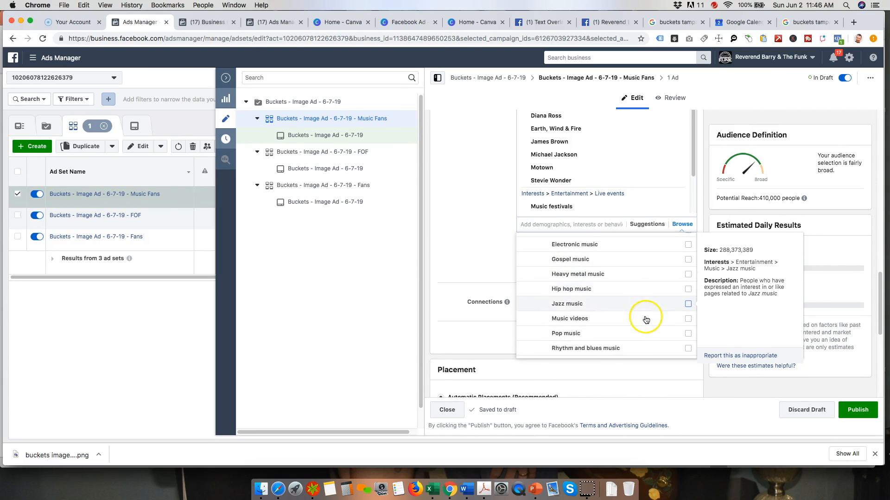
scroll(646, 318, down, 1)
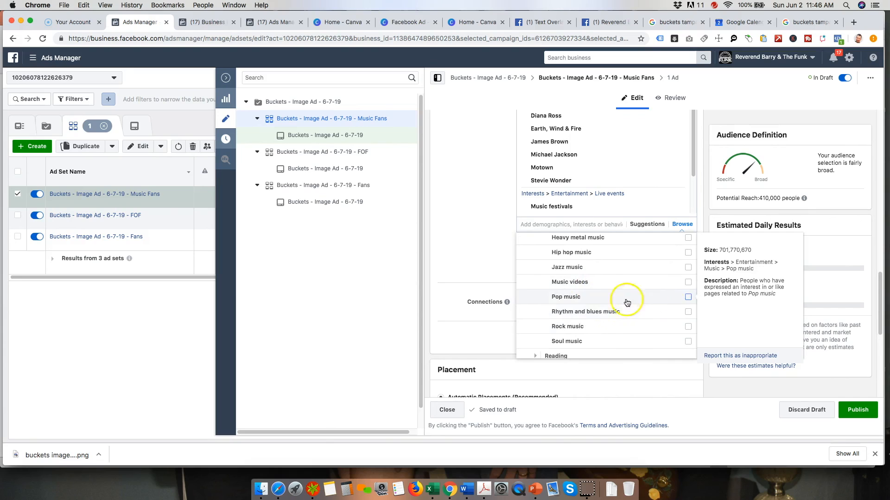
click(688, 312)
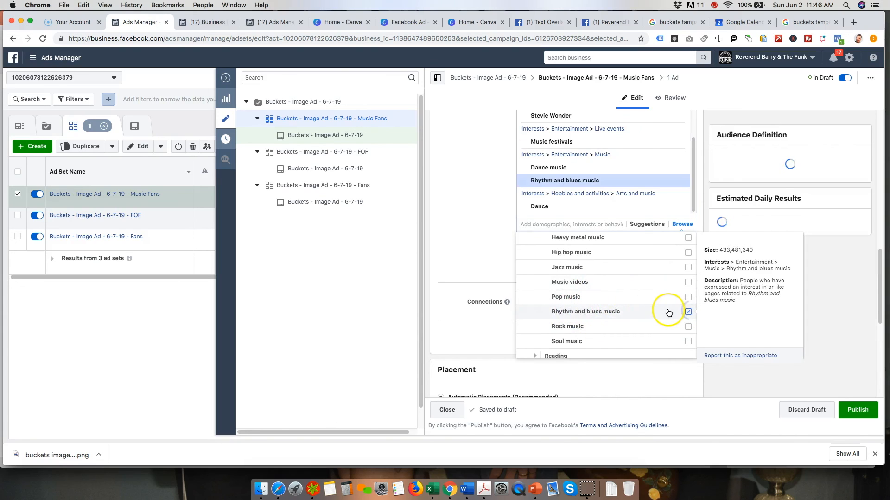
click(488, 249)
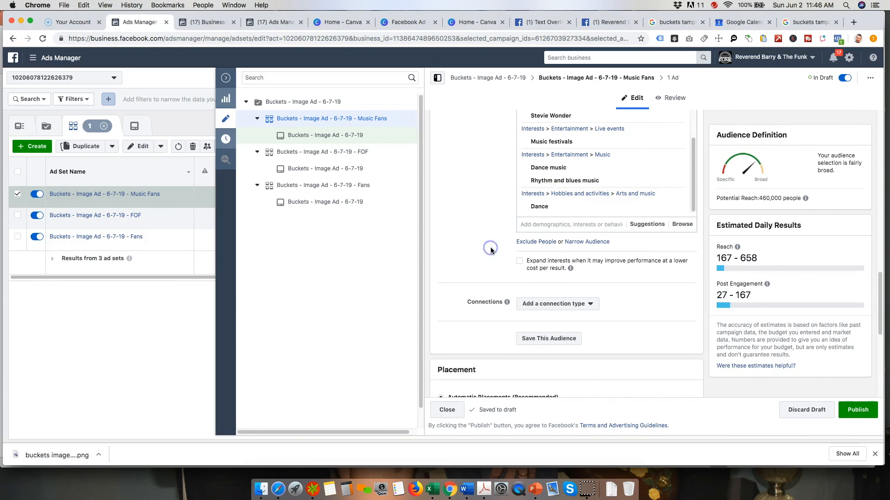
Review the full list of included detailed targeting interests, the estimated reach and the schedule of the Music Fans ad set.
scroll(491, 254, up, 3)
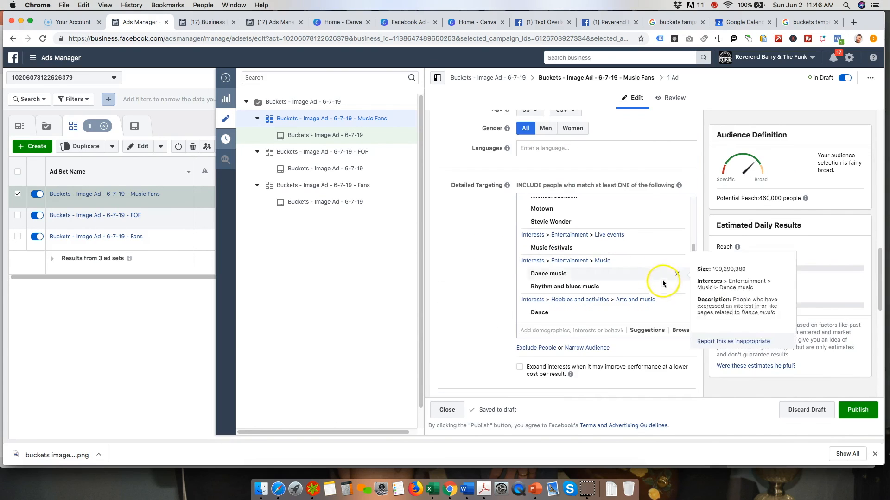
scroll(692, 278, up, 1)
drag(691, 277, 693, 327)
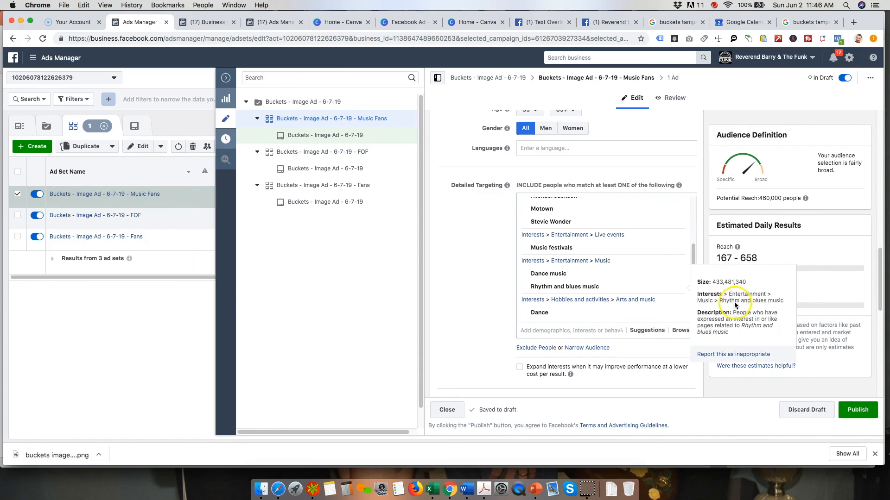
click(696, 259)
drag(696, 259, 696, 195)
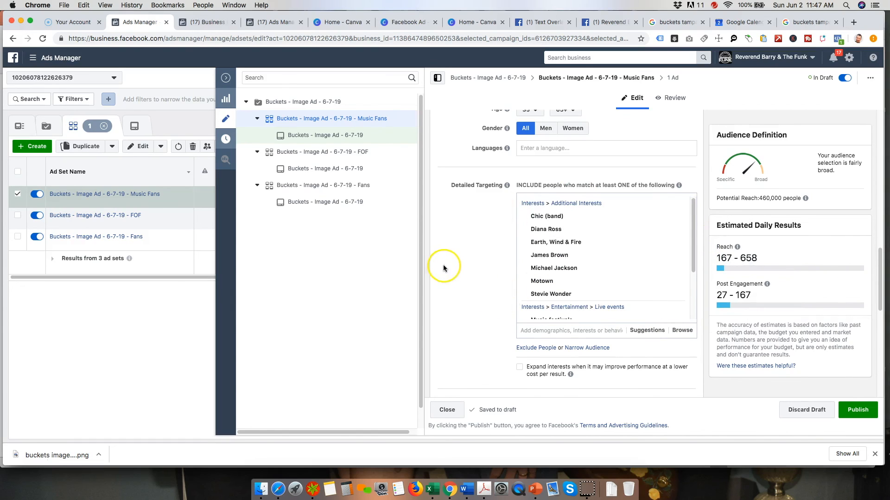
scroll(443, 266, up, 10)
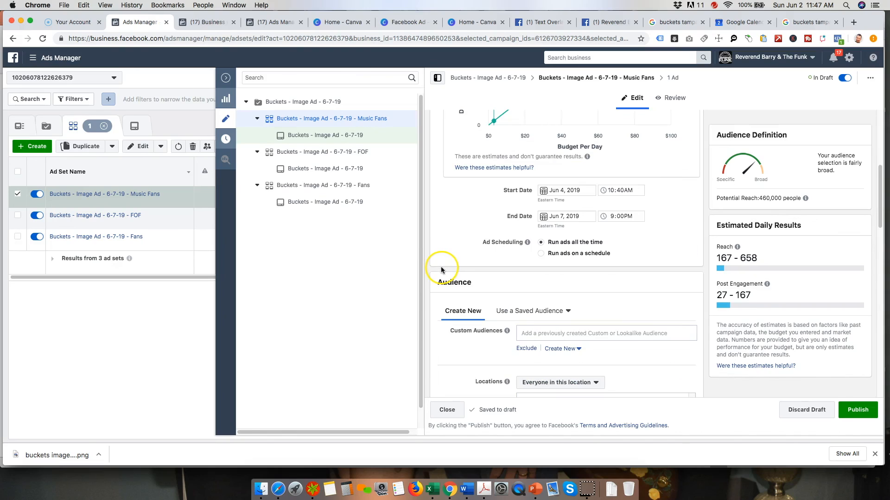